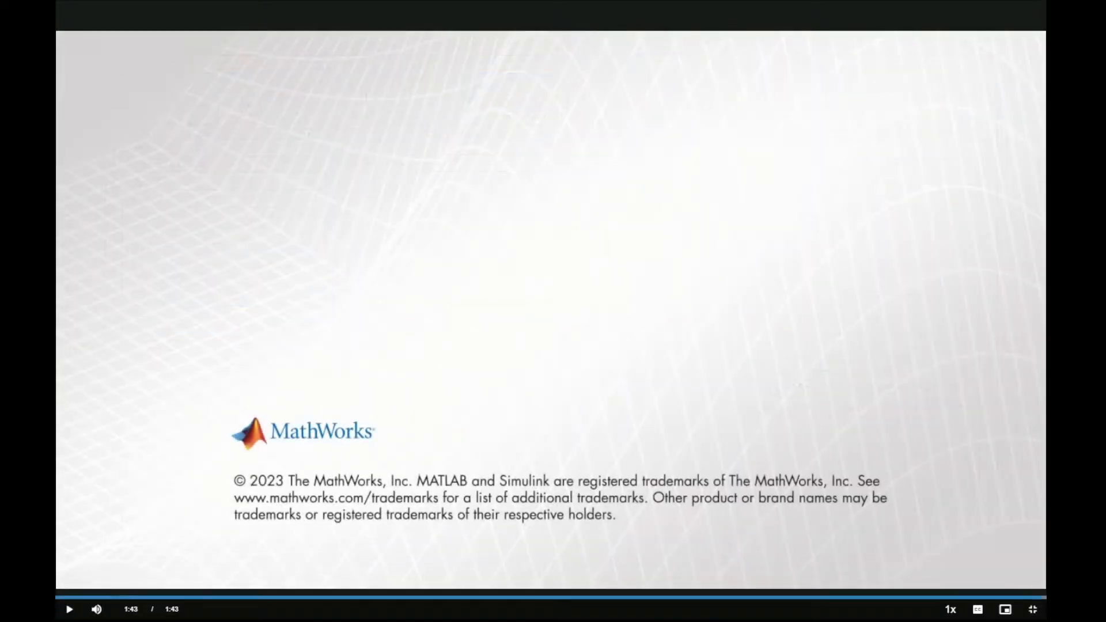
# - Leave the full-screen course video and advance past the Battery Systems Overview to the Training Environment lesson
pyautogui.press('Escape')
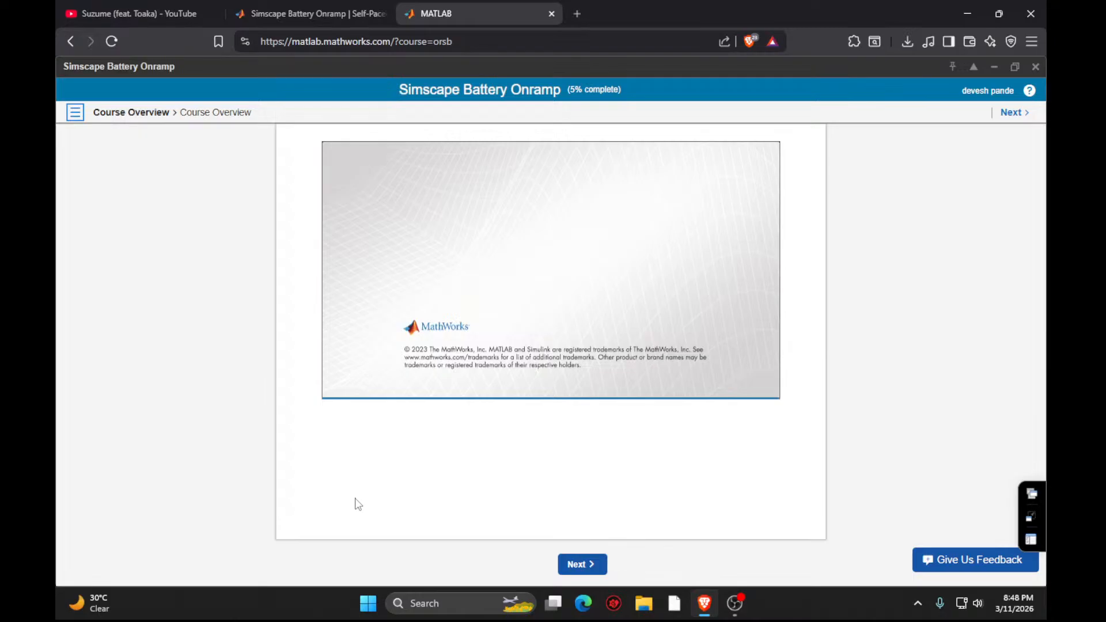
pyautogui.click(582, 564)
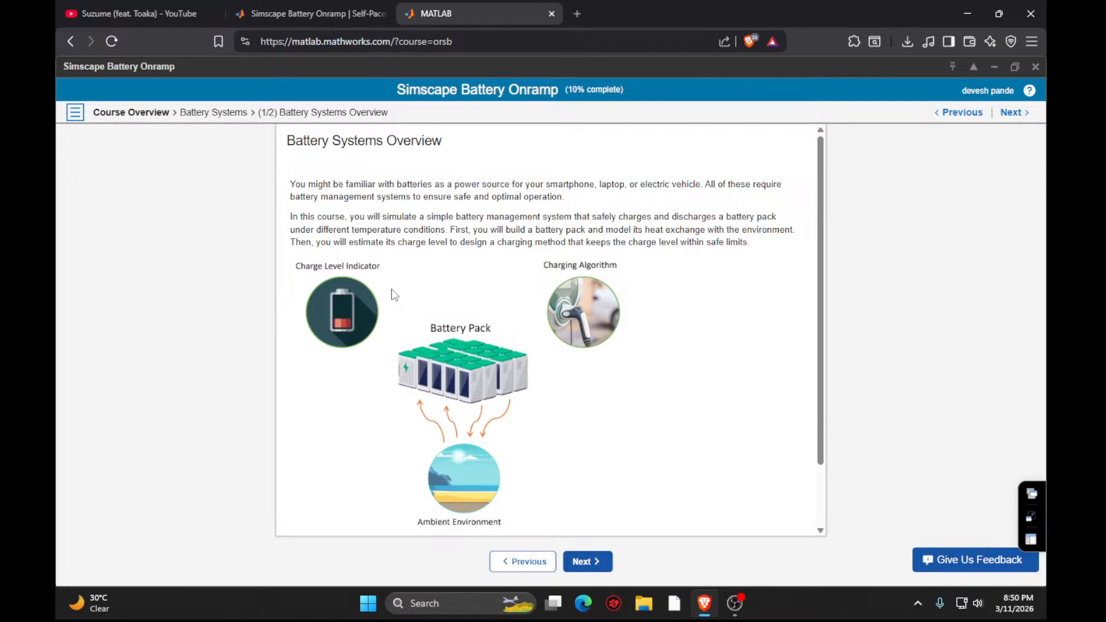
pyautogui.scroll(-1, 394, 295)
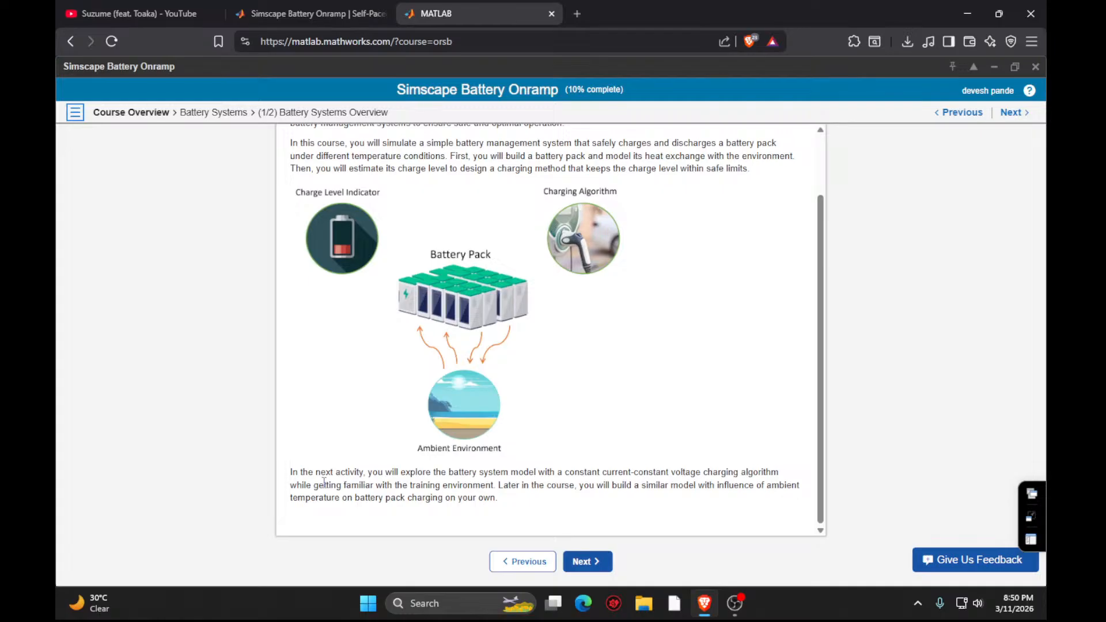
pyautogui.click(583, 570)
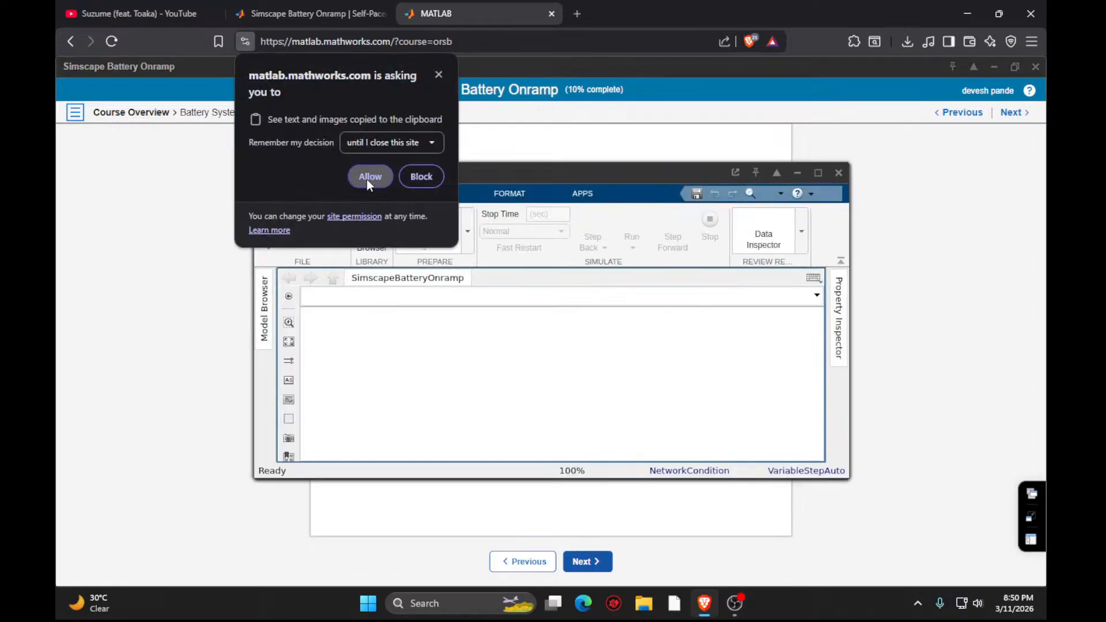
# - Allow the site to access the clipboard and maximize the SimscapeBatteryOnramp Simulink window
pyautogui.click(369, 176)
pyautogui.click(818, 173)
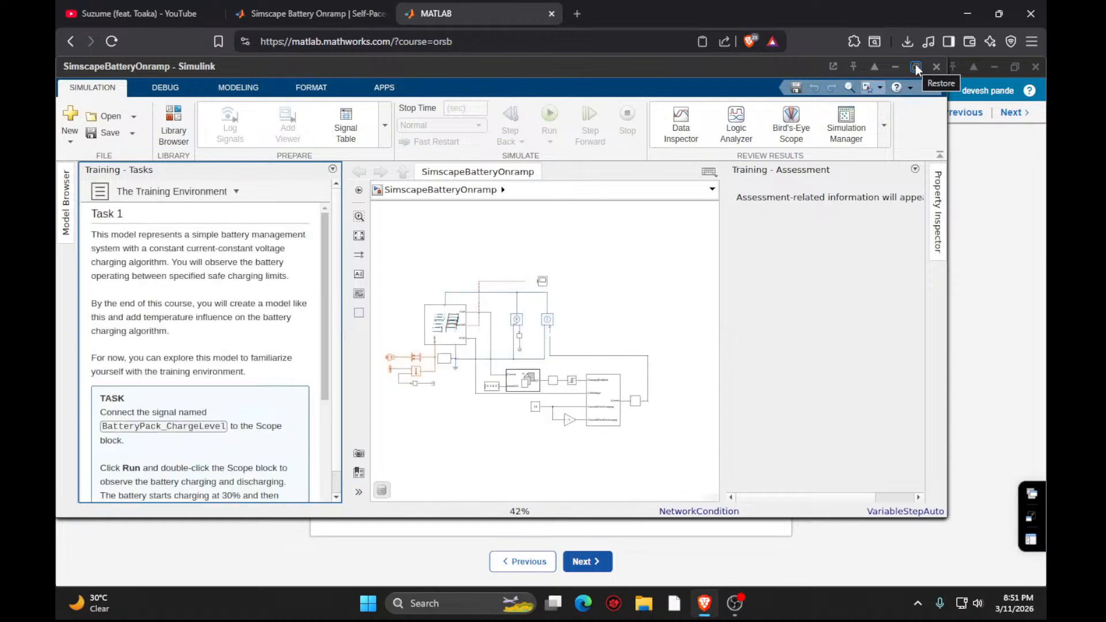
pyautogui.click(916, 65)
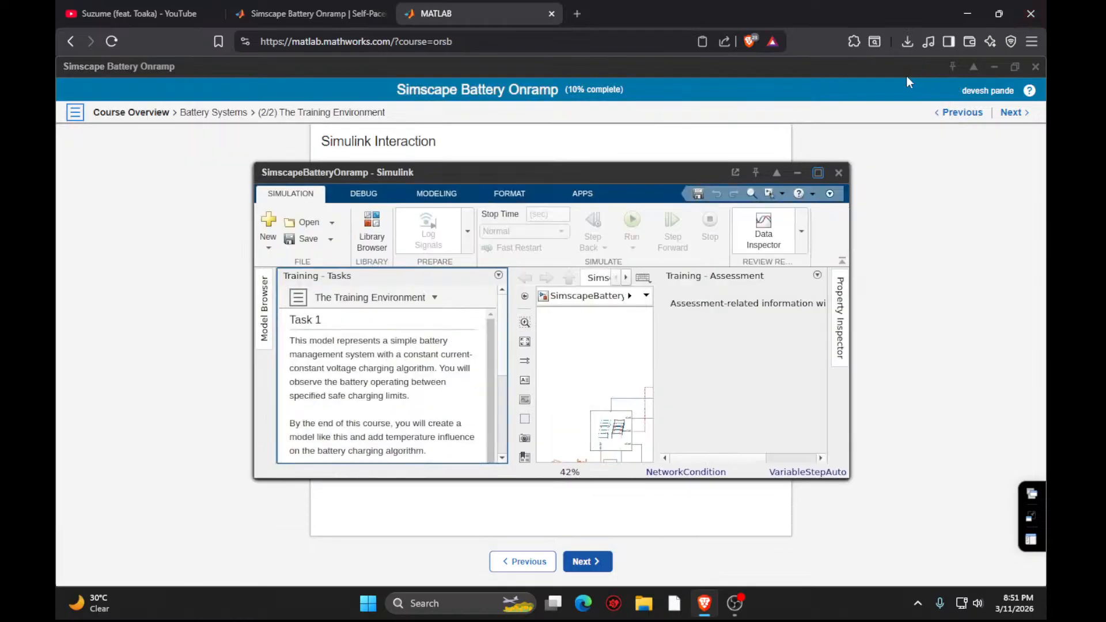
pyautogui.click(818, 174)
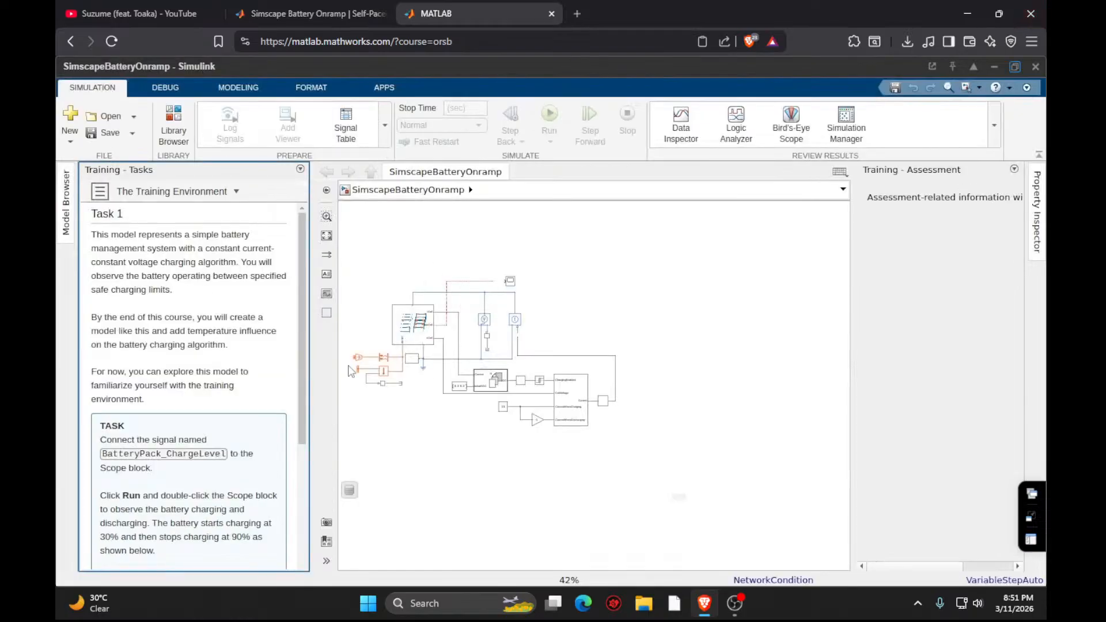
# - Connect the BatteryPack_ChargeLevel signal line to the input of the Scope block, as Task 1 requires
pyautogui.scroll(-3, 146, 427)
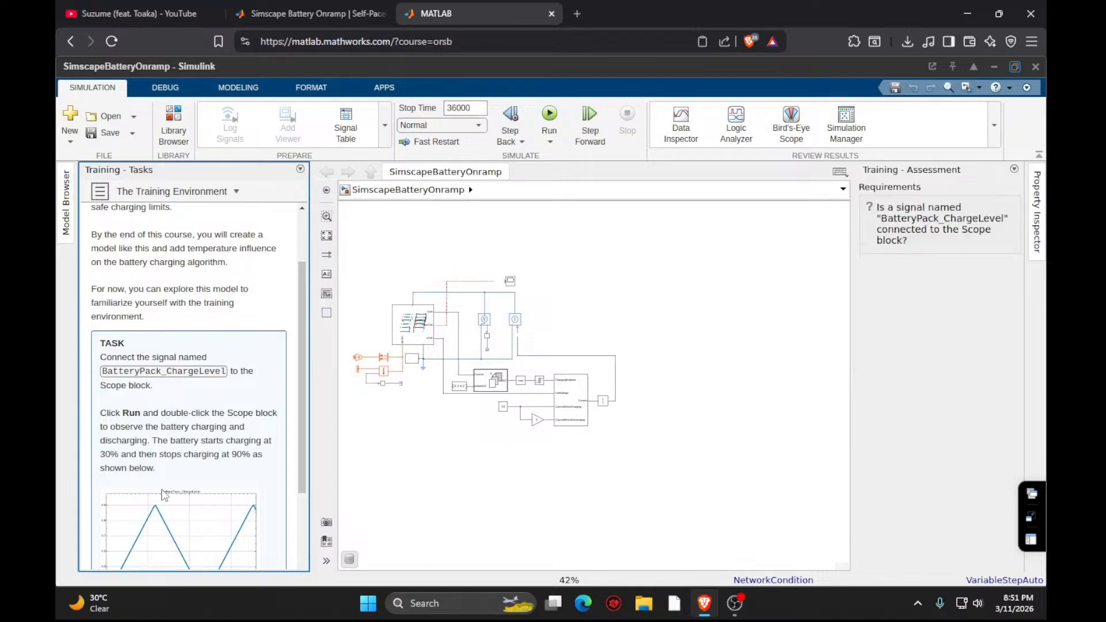
pyautogui.scroll(2, 508, 394)
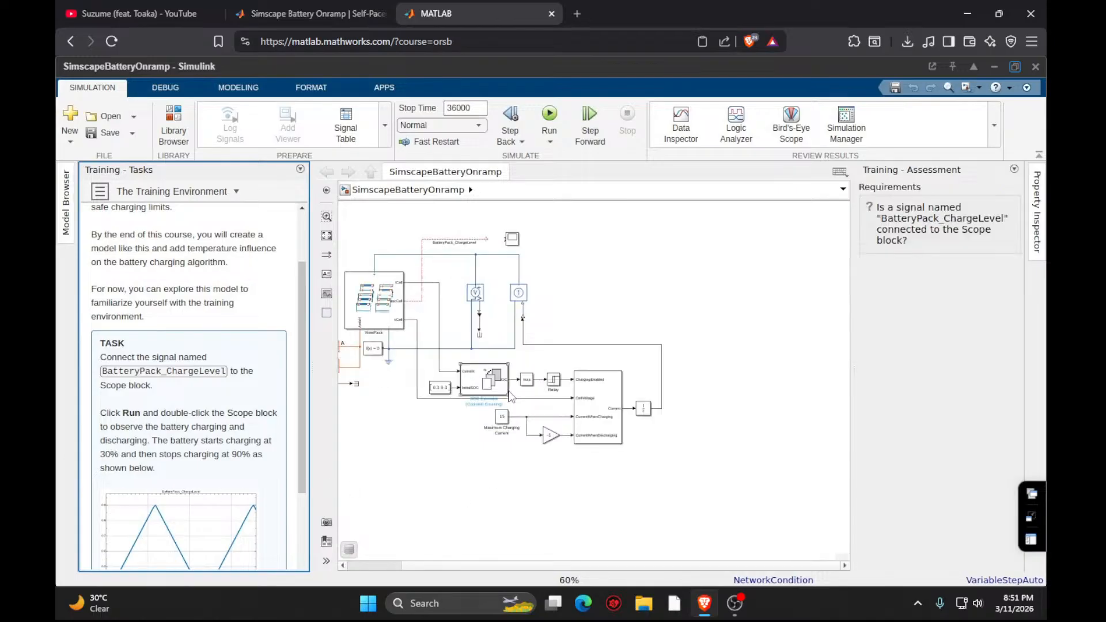
pyautogui.scroll(2, 510, 397)
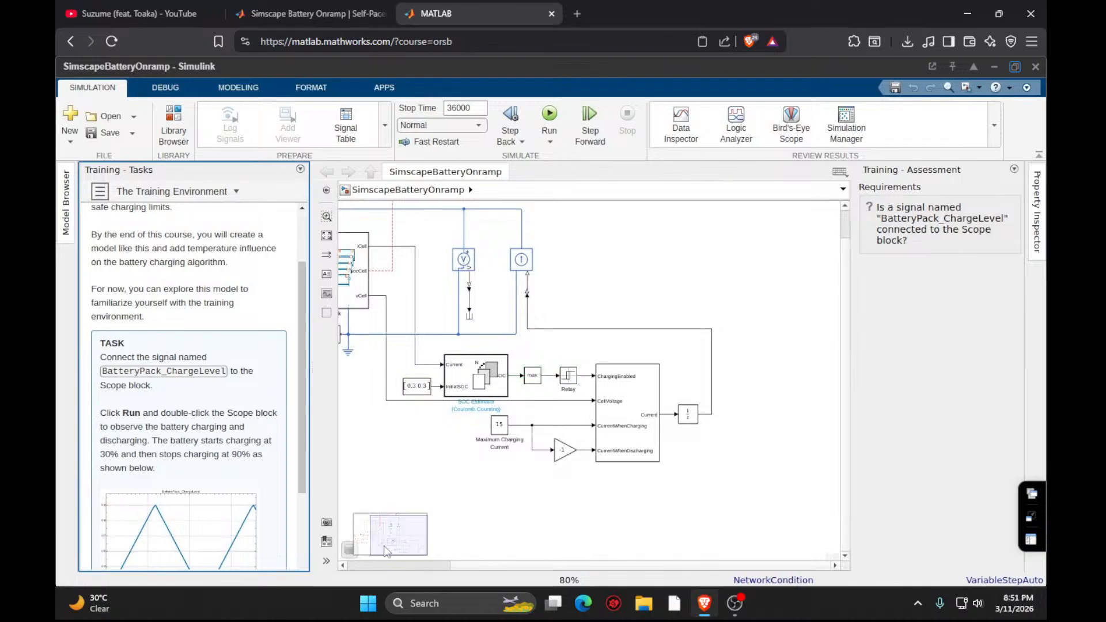
pyautogui.moveTo(386, 552); pyautogui.dragTo(383, 541)
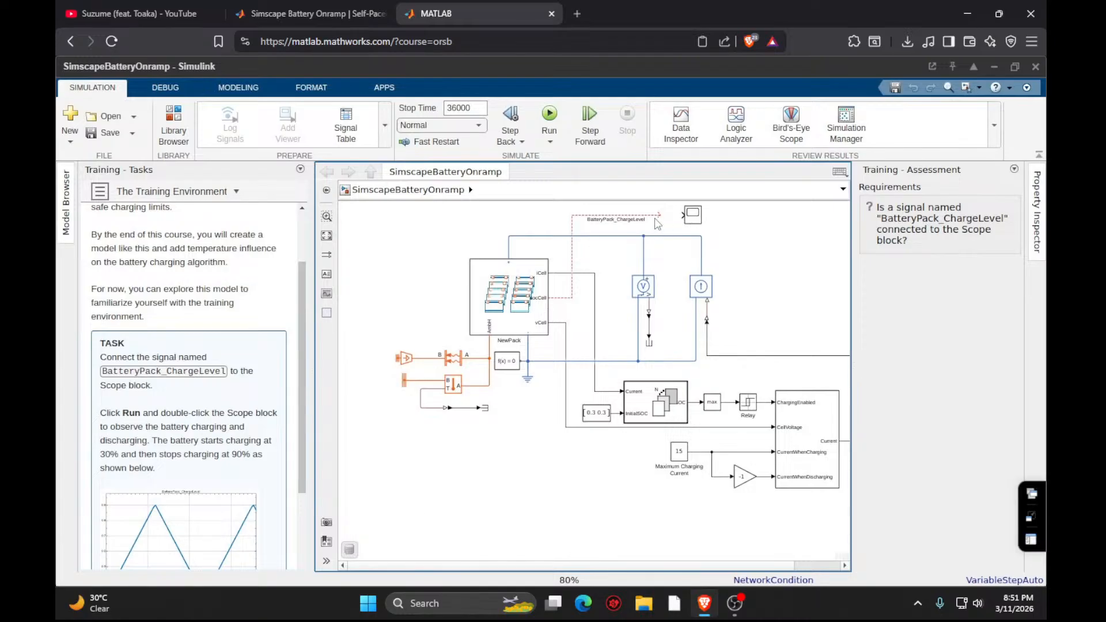
pyautogui.moveTo(663, 218); pyautogui.dragTo(682, 215)
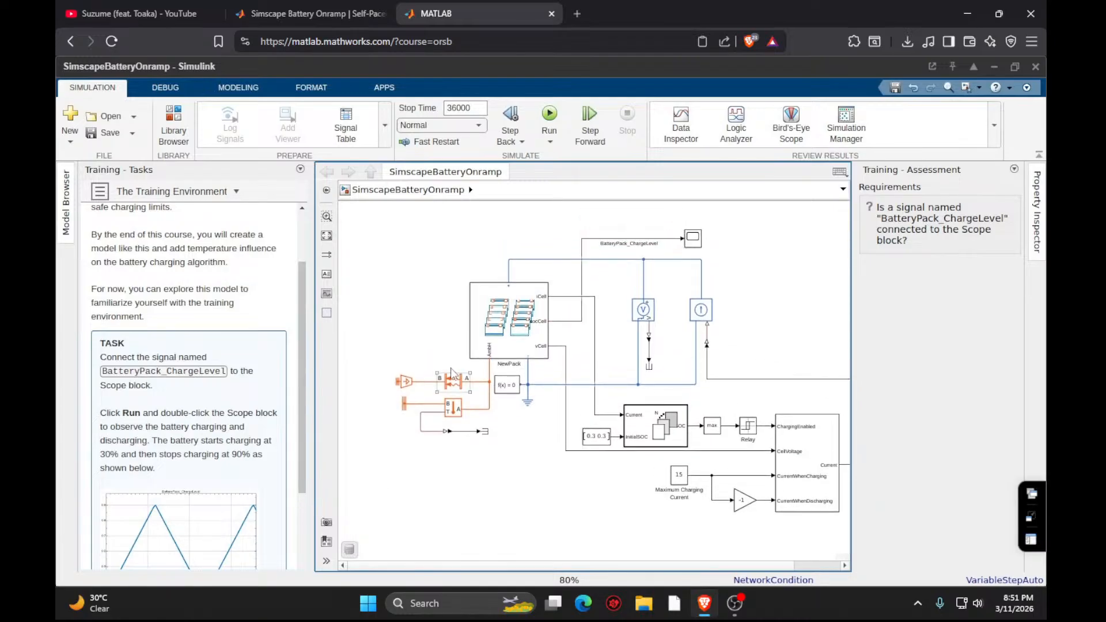
# - Examine the NewPack subsystem's module assemblies, output signals and thermal boundary conditions, and return to the top-level model
pyautogui.click(460, 386)
pyautogui.click(800, 567)
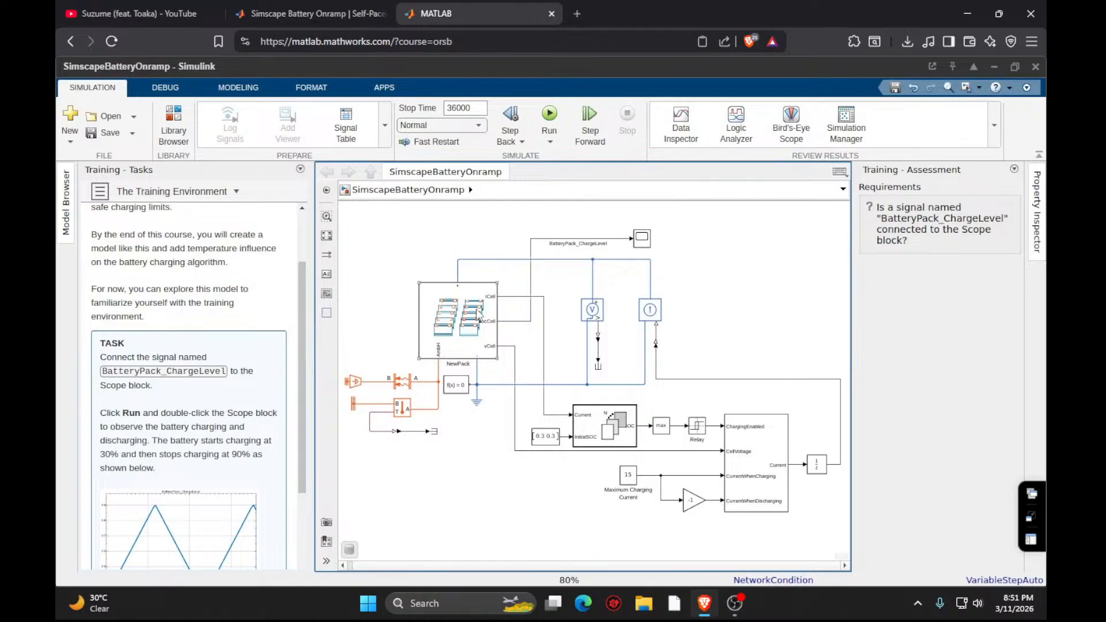
pyautogui.doubleClick(469, 313)
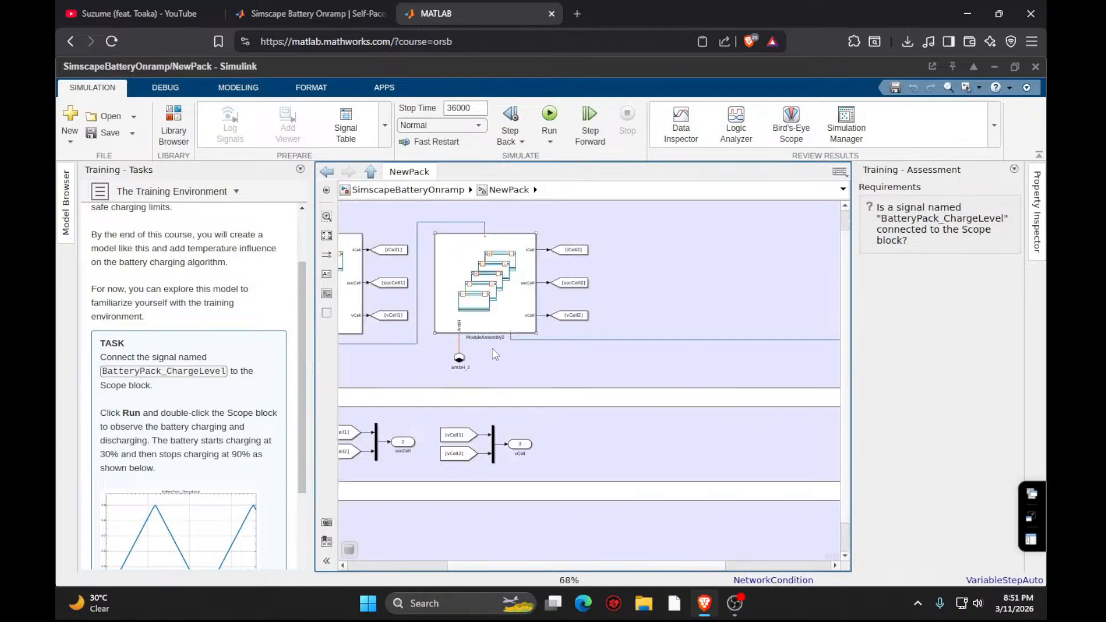
pyautogui.click(746, 566)
pyautogui.click(535, 564)
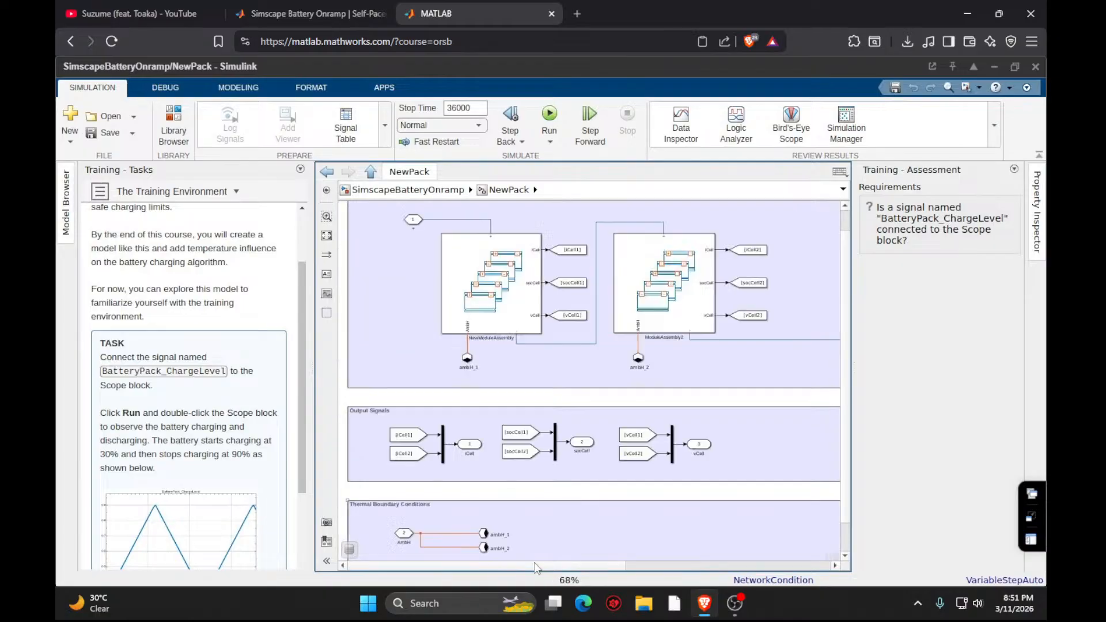
pyautogui.scroll(-1, 465, 445)
pyautogui.scroll(2, 465, 445)
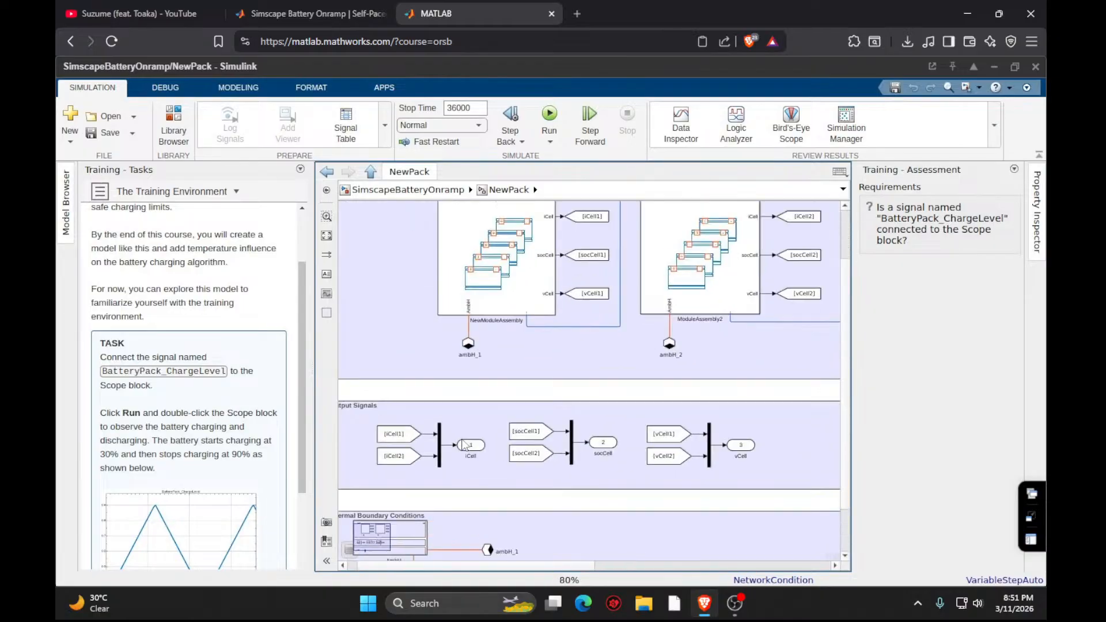
pyautogui.scroll(-1, 465, 445)
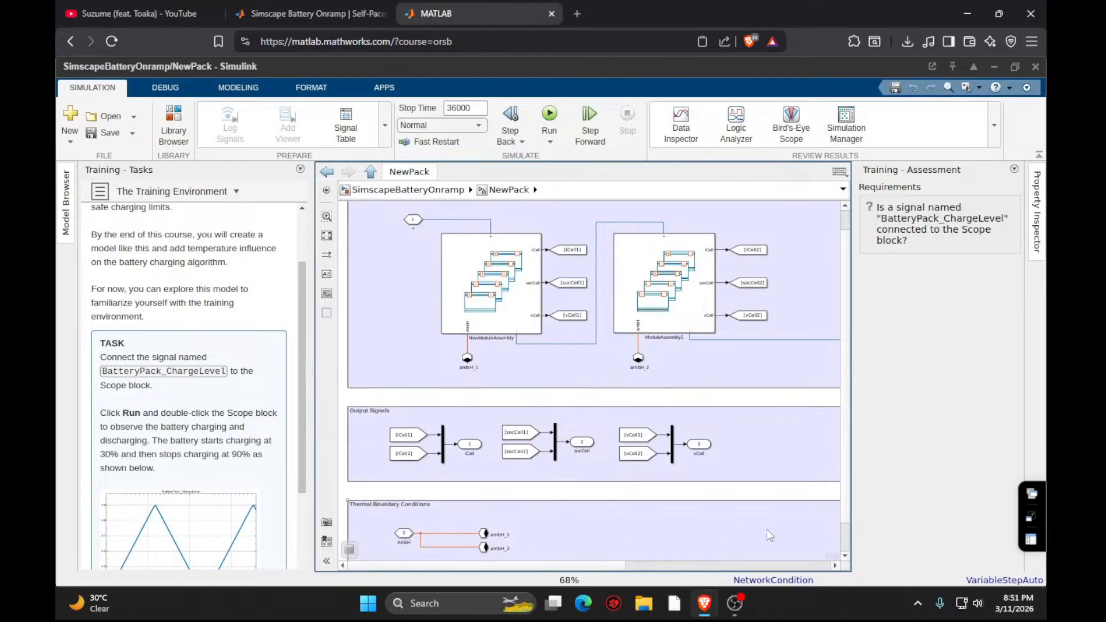
pyautogui.scroll(-1, 845, 530)
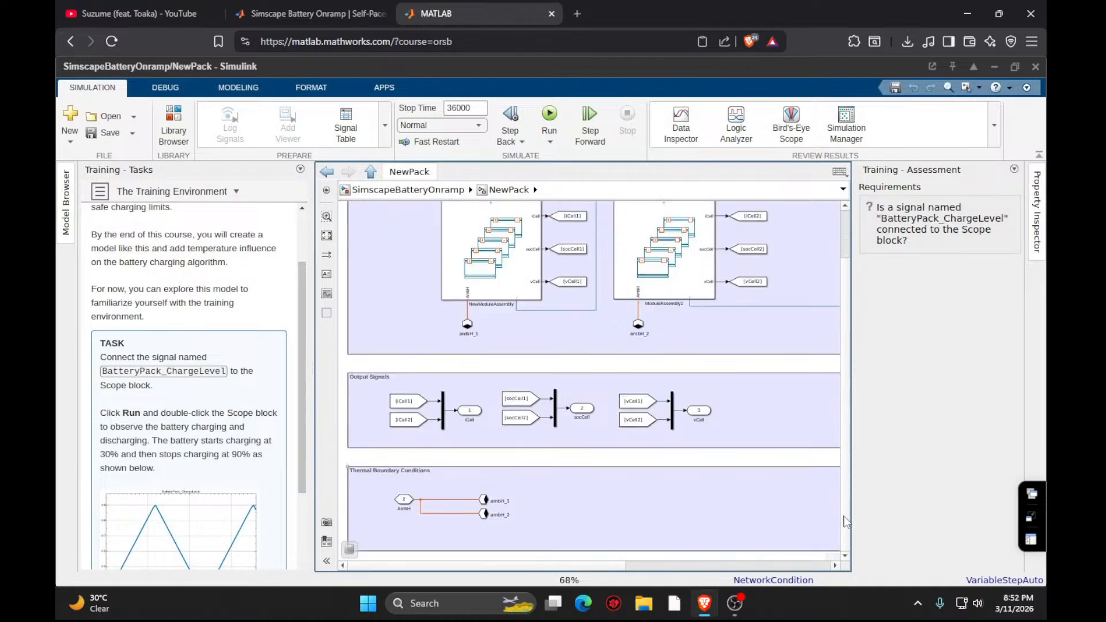
pyautogui.scroll(2, 845, 243)
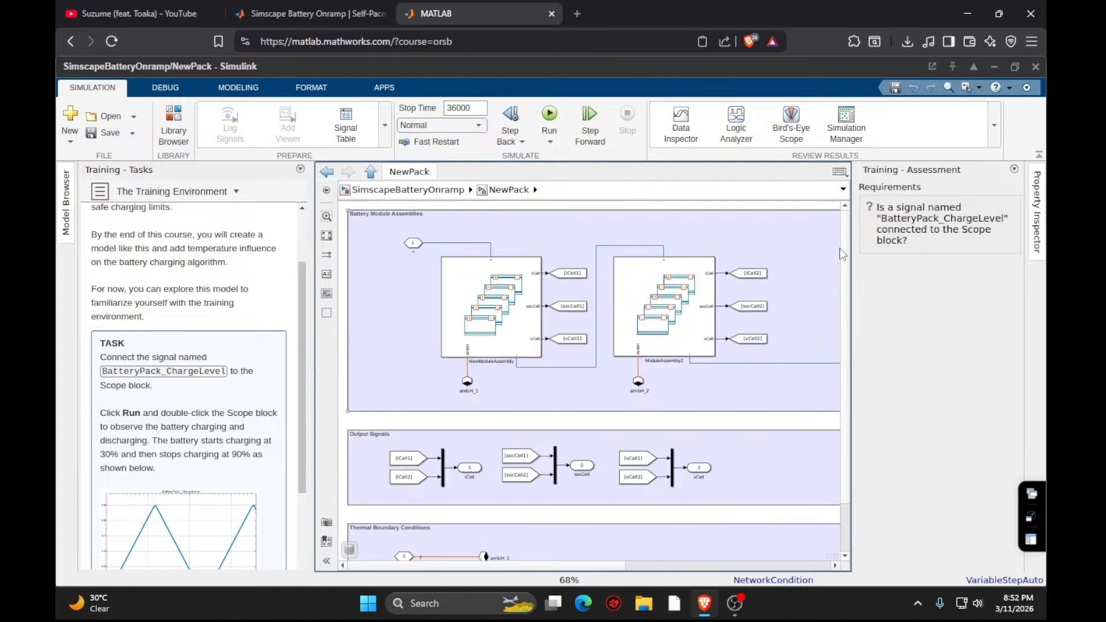
pyautogui.click(504, 334)
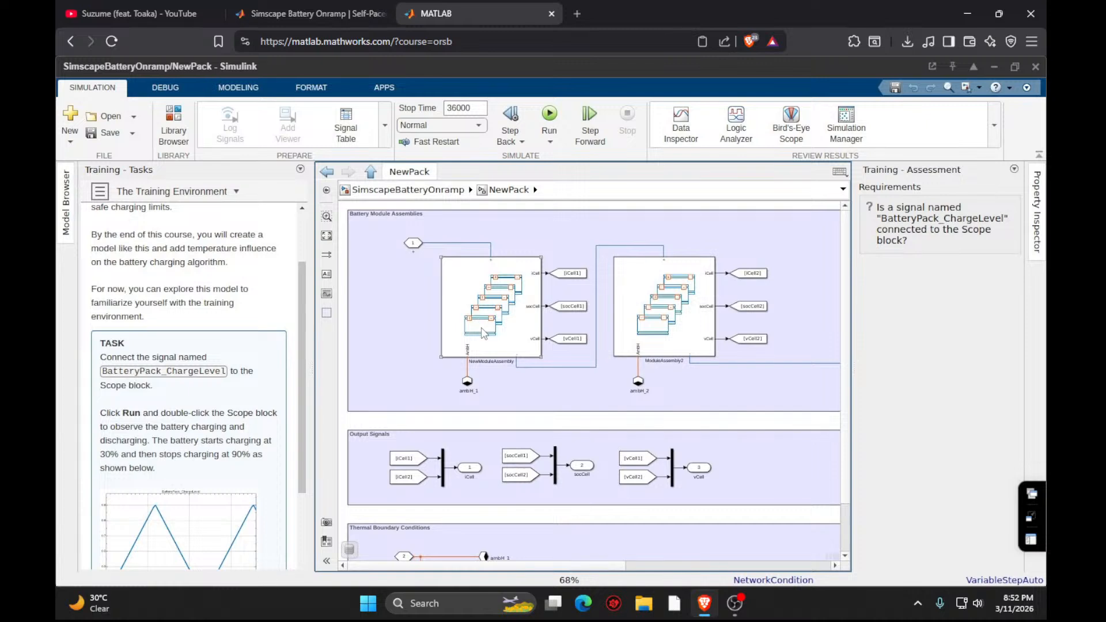
pyautogui.click(423, 247)
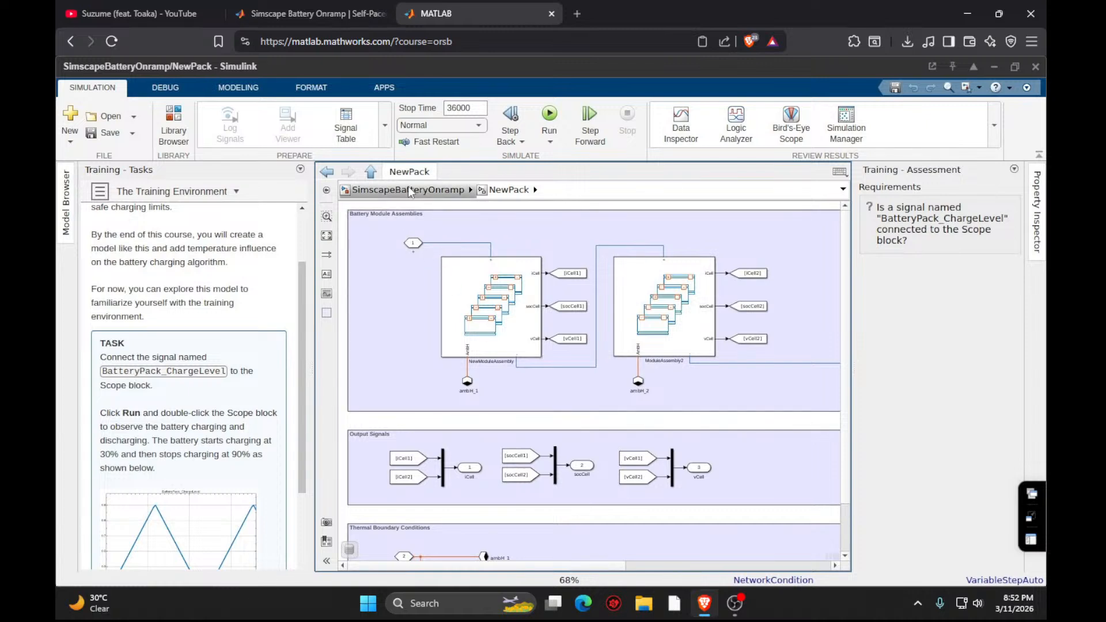
pyautogui.click(372, 184)
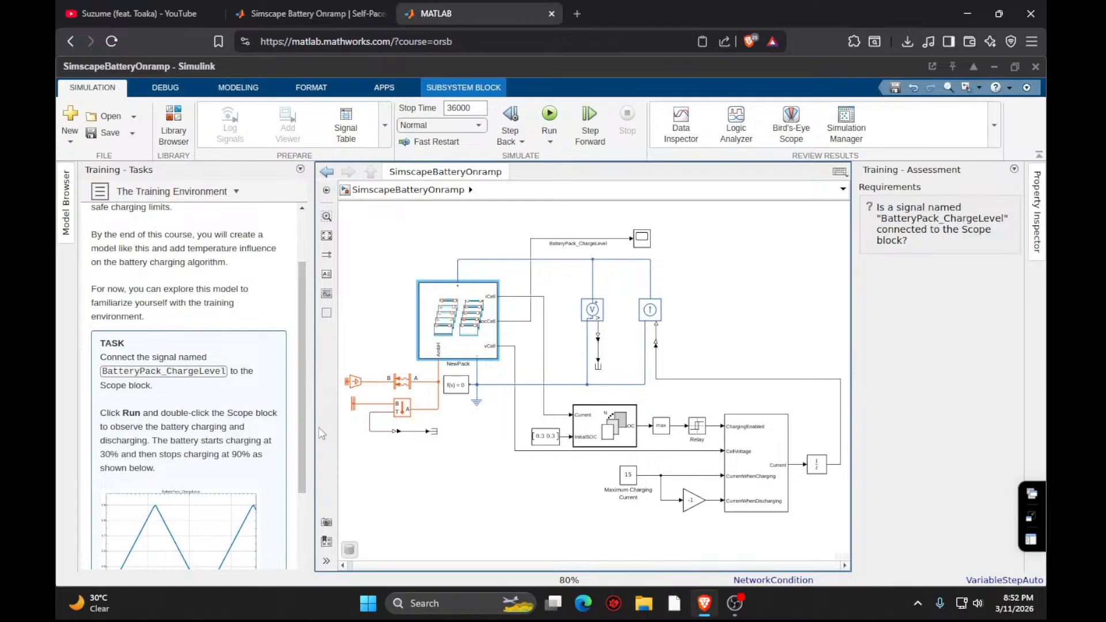
# - Submit Task 1 of The Training Environment and proceed to Task 2
pyautogui.scroll(-3, 164, 435)
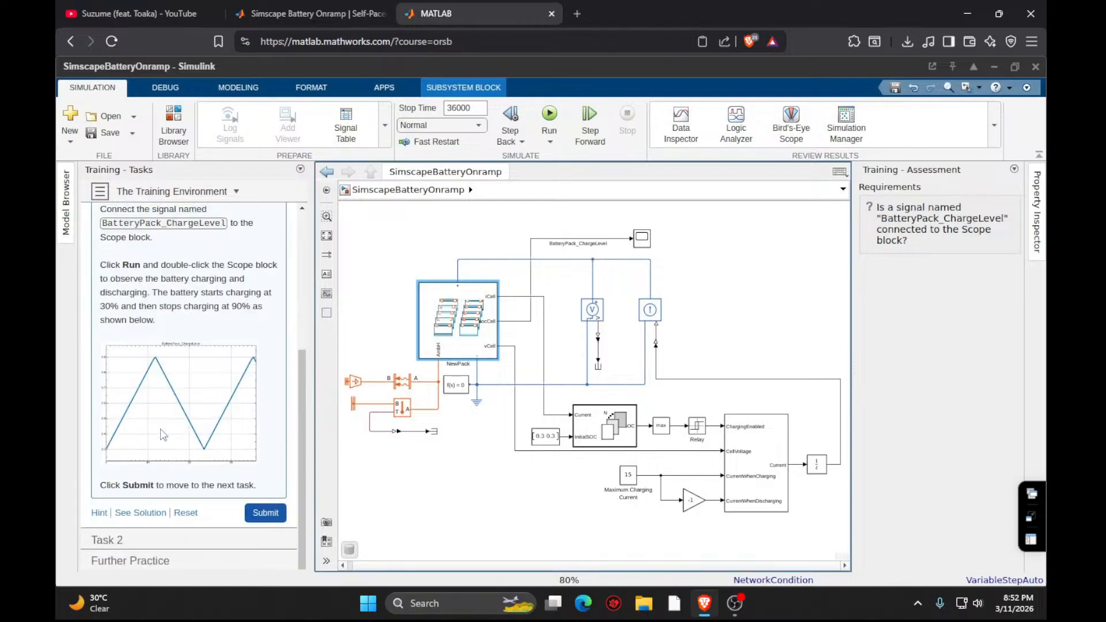
pyautogui.click(275, 508)
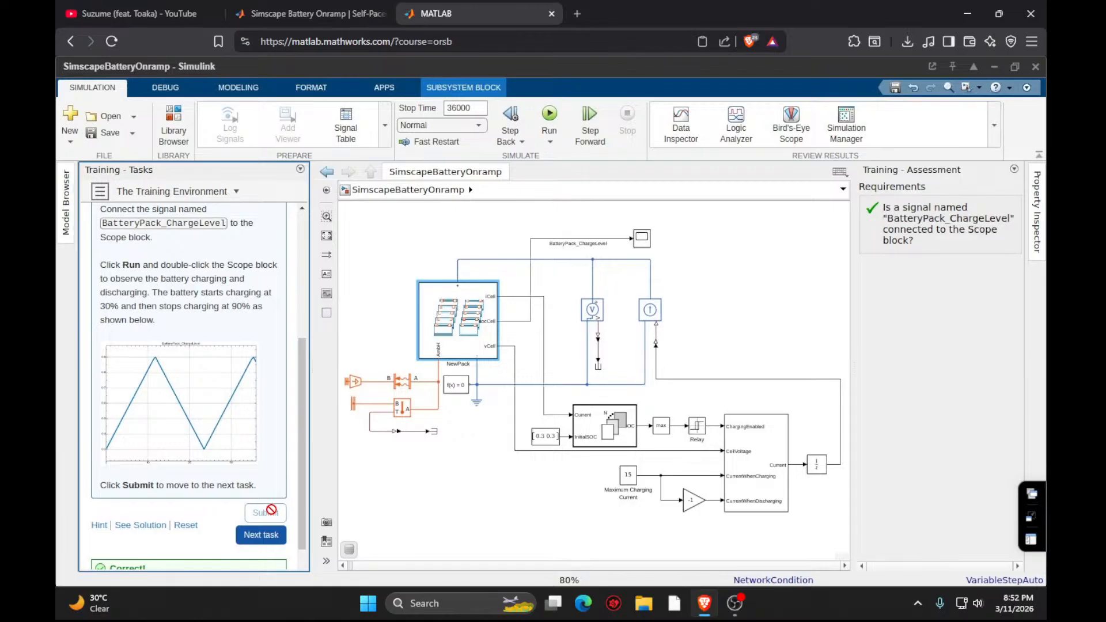
pyautogui.click(257, 529)
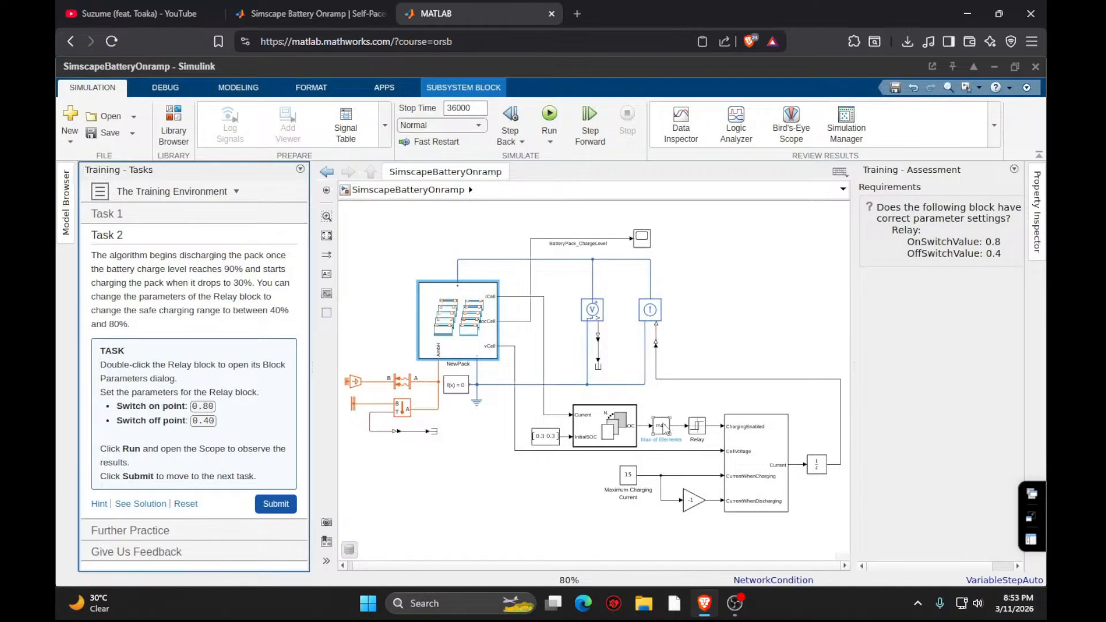
# - Open the Relay block's parameters clear of the task instructions and set the switch on point to 0.80
pyautogui.click(699, 427)
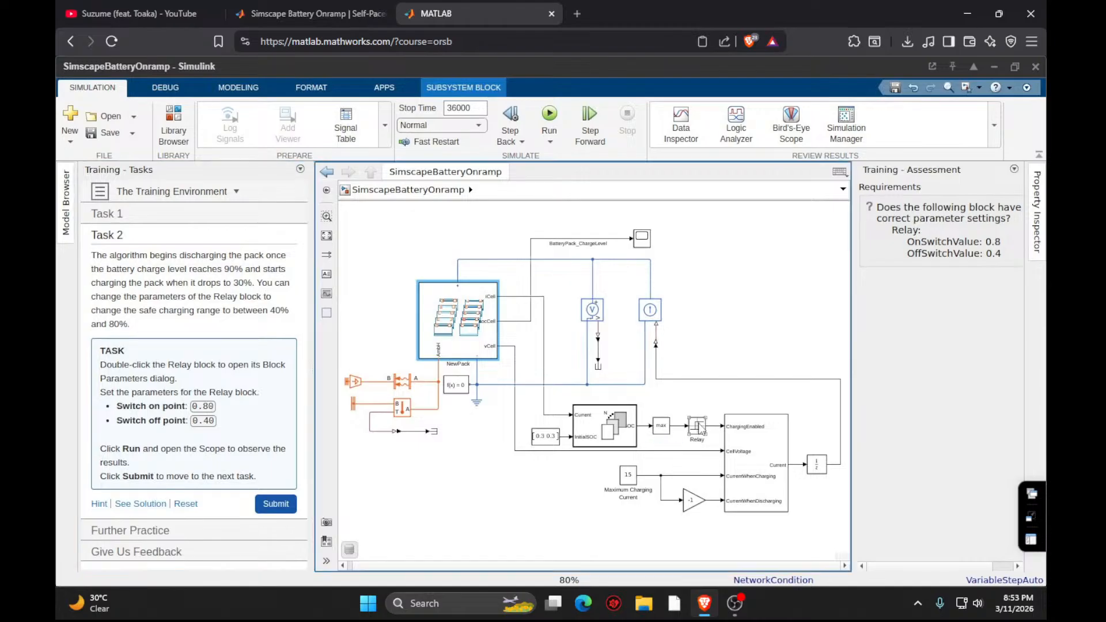
pyautogui.doubleClick(699, 427)
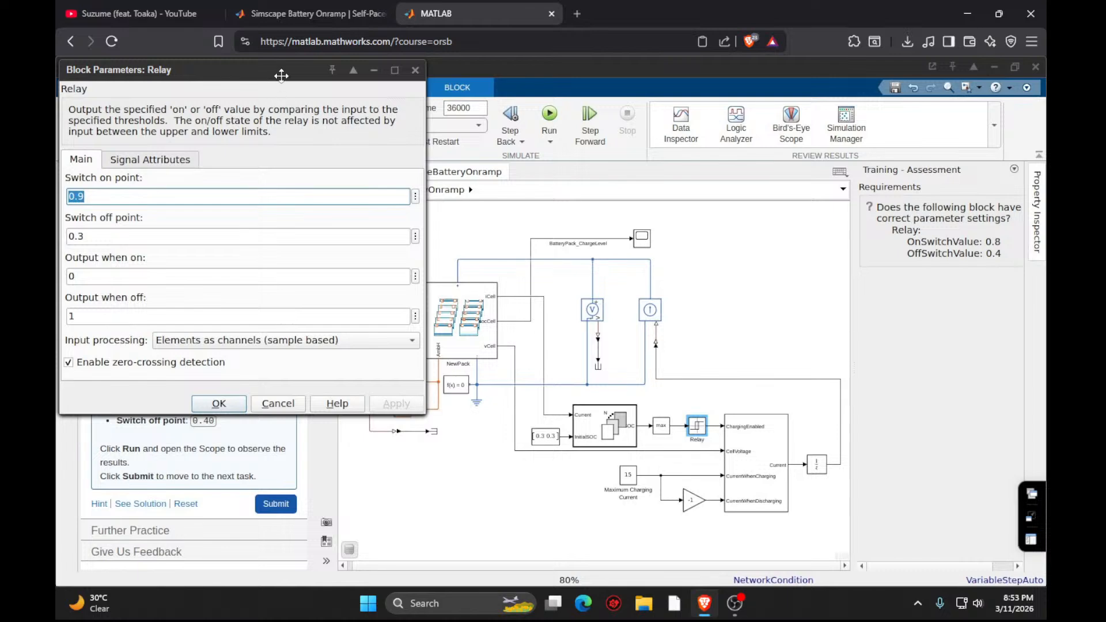
pyautogui.moveTo(282, 75); pyautogui.dragTo(629, 181)
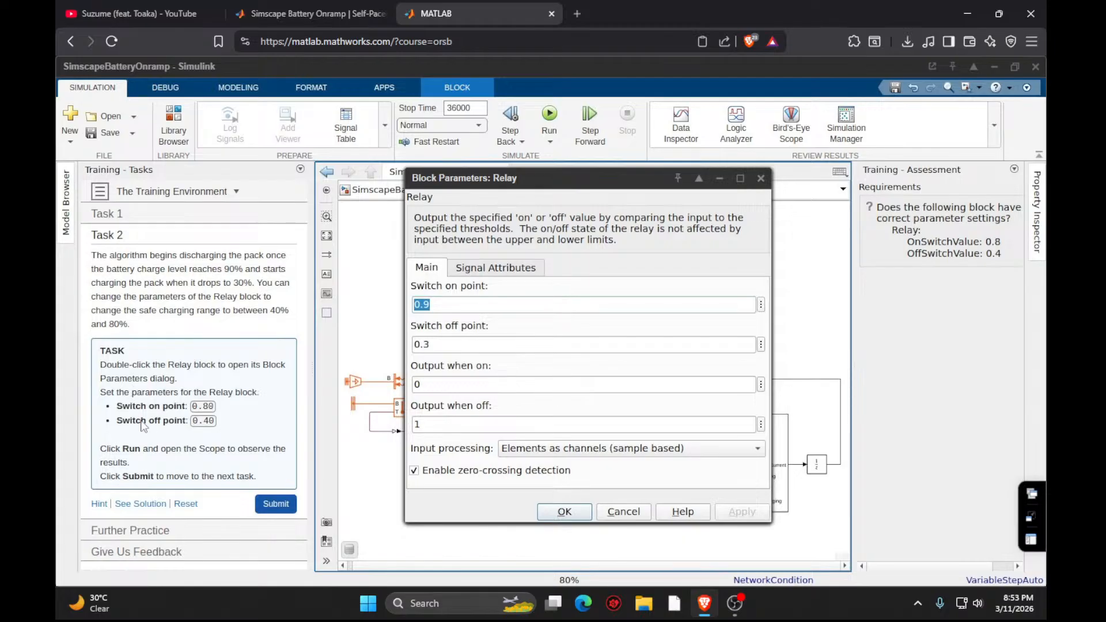
pyautogui.click(435, 320)
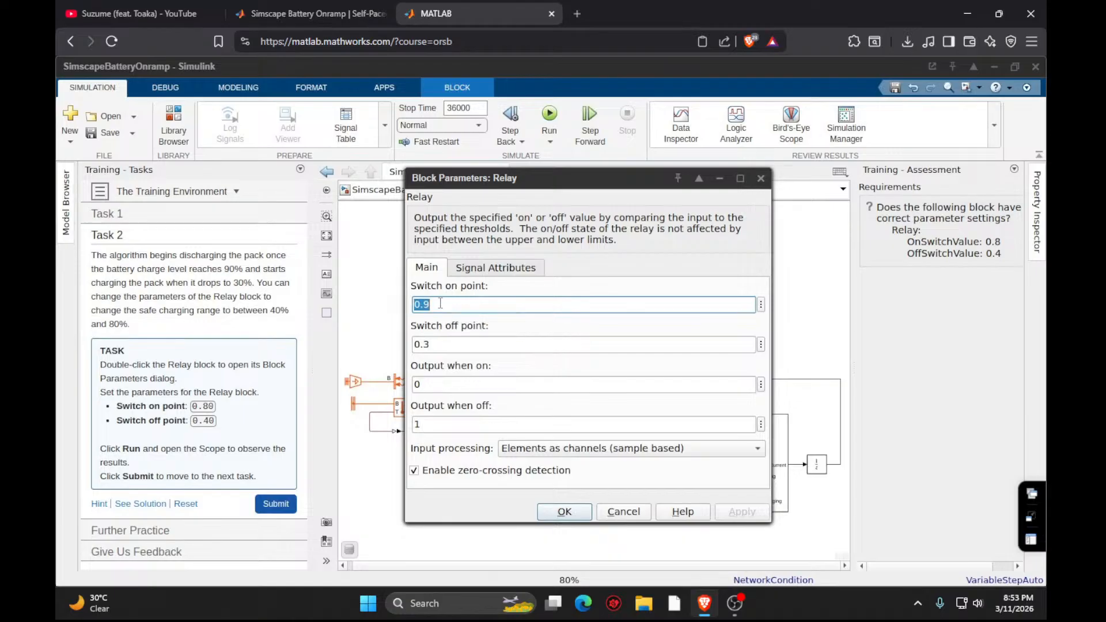
pyautogui.press('BackSpace')
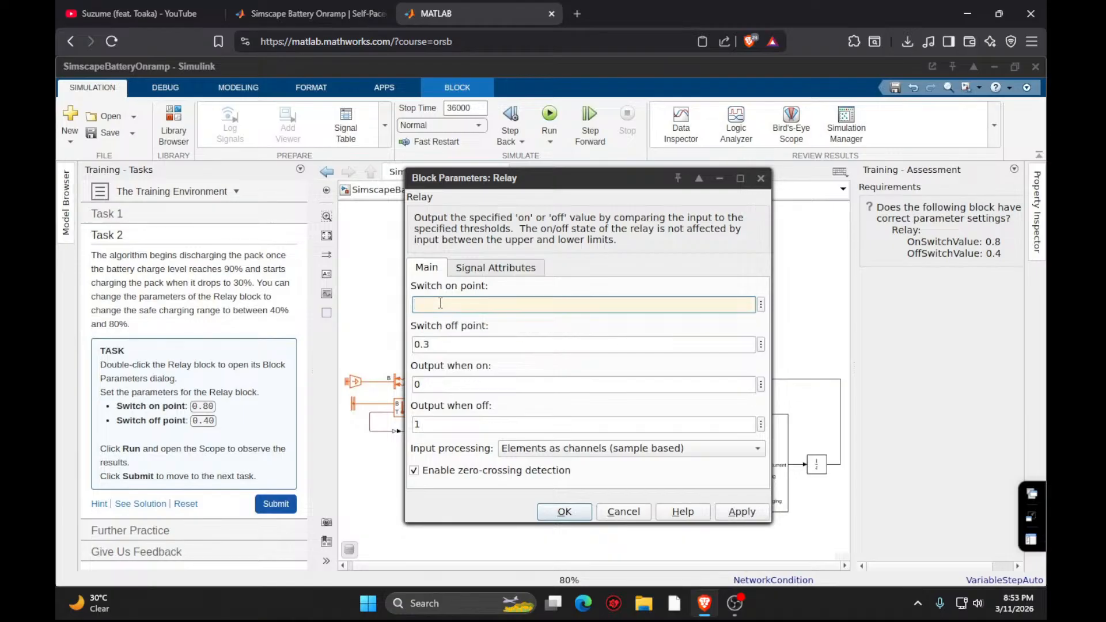
pyautogui.write('0.80')
# - Set the Relay block's switch off point to 0.40, and apply and close its parameters
pyautogui.doubleClick(453, 345)
pyautogui.write('0.')
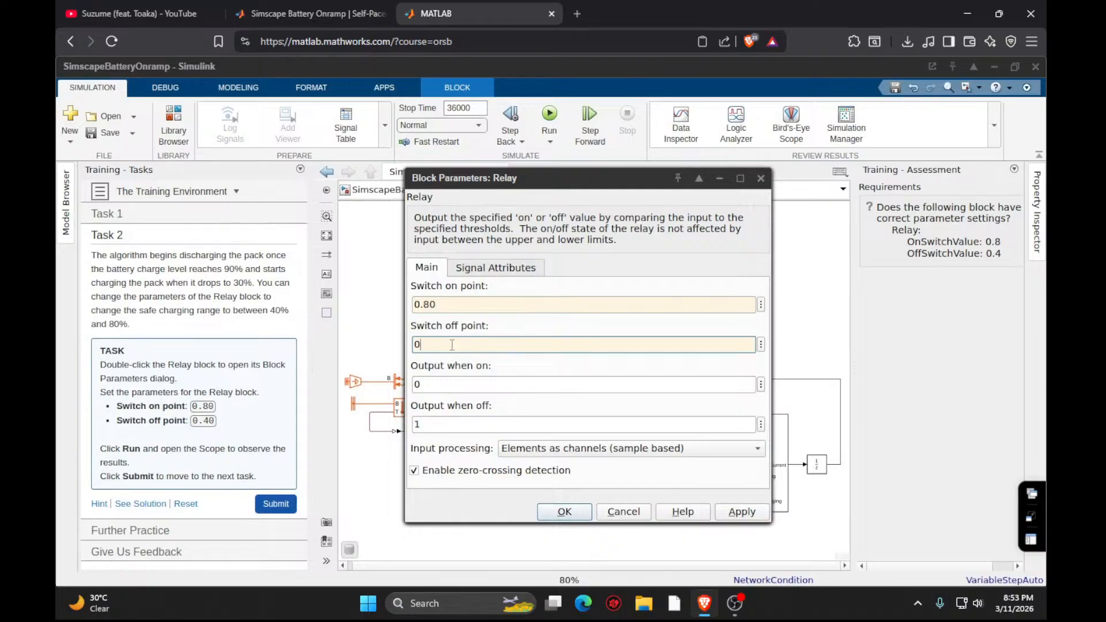
pyautogui.write('40')
pyautogui.click(735, 512)
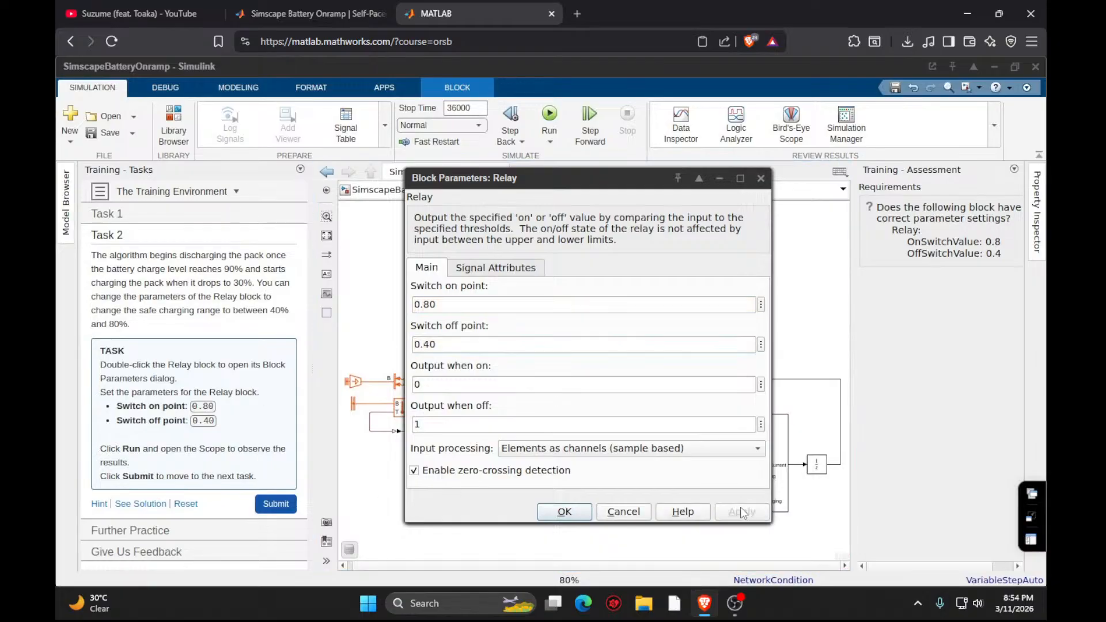
pyautogui.click(563, 512)
# - Submit Task 2 and open the Scope to view the battery pack charge level plot
pyautogui.click(290, 507)
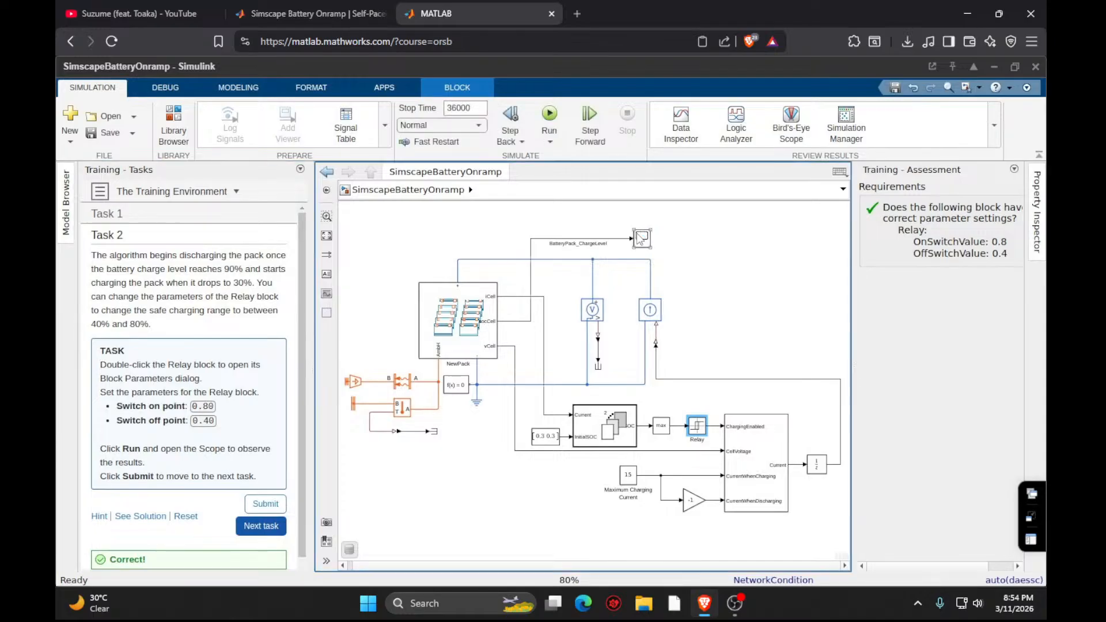
pyautogui.click(641, 238)
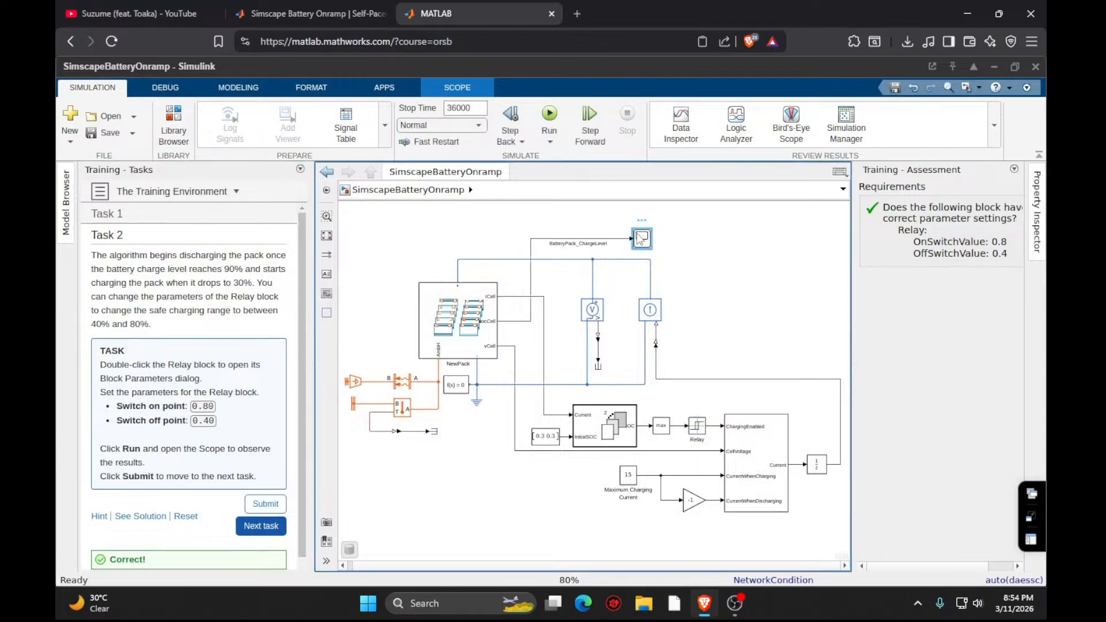
pyautogui.doubleClick(641, 238)
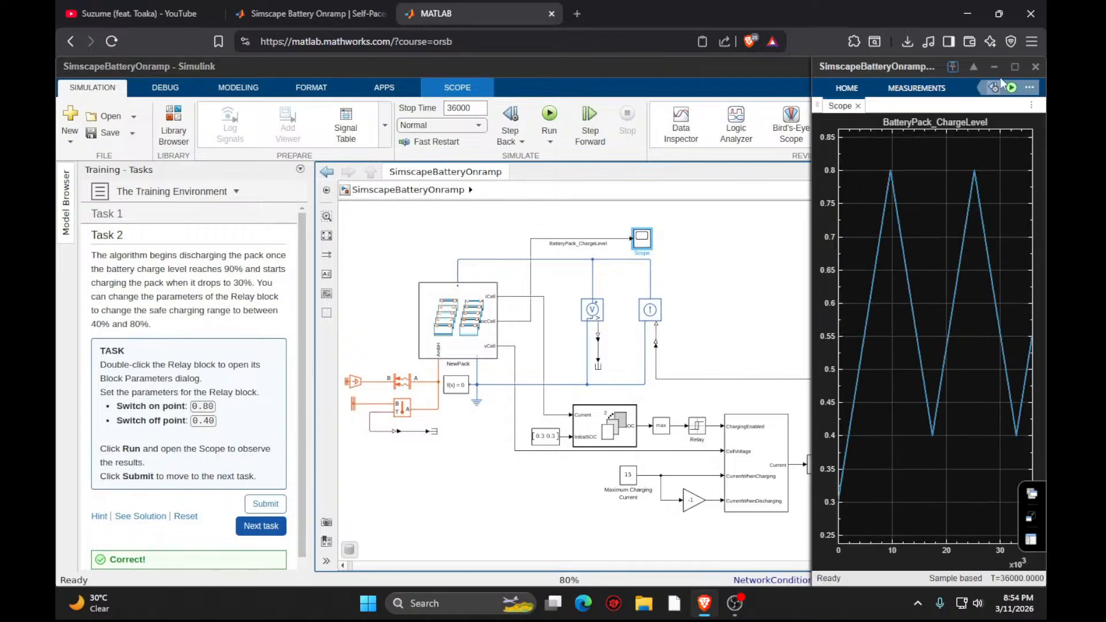
# - Enlarge the Scope window, pan along the battery pack charge level plot to inspect it, and close the Scope
pyautogui.click(1015, 67)
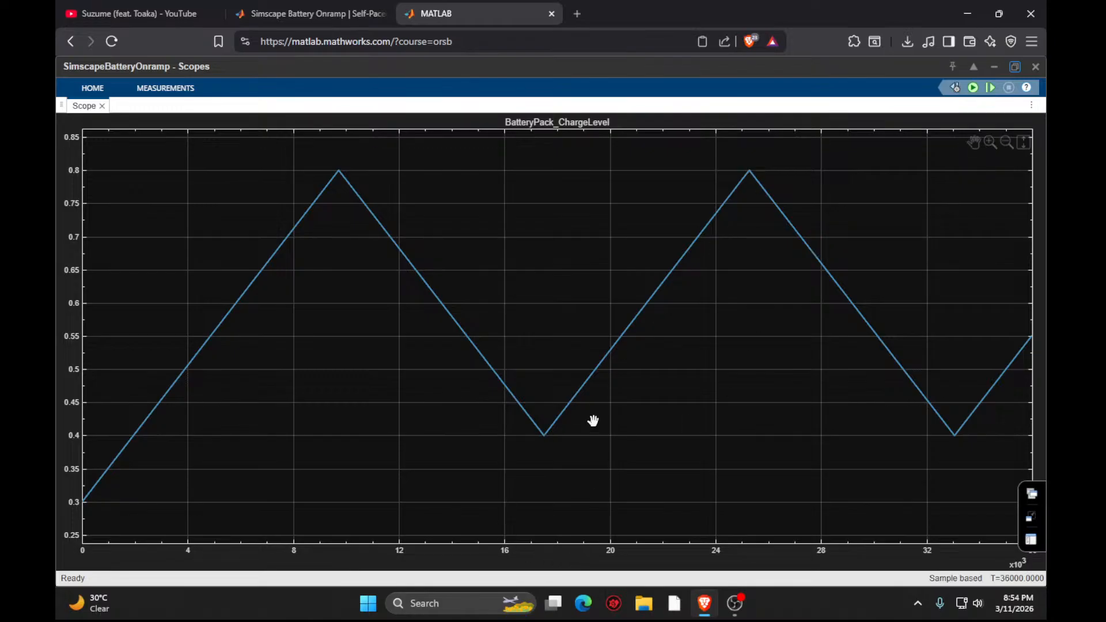
pyautogui.moveTo(595, 423); pyautogui.dragTo(440, 407)
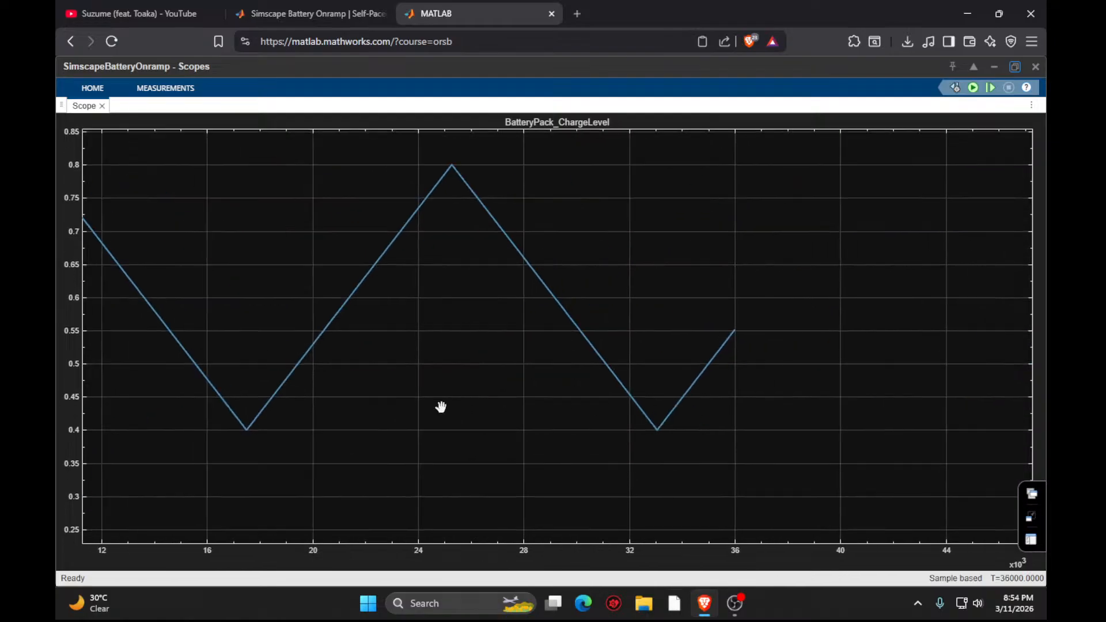
pyautogui.click(1036, 67)
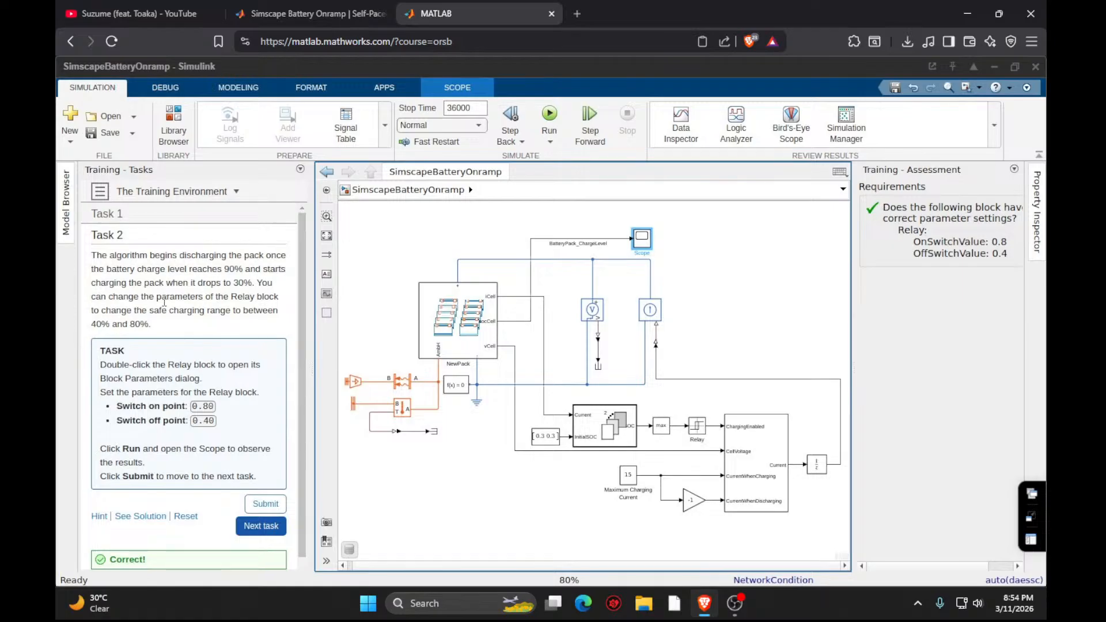
# - Proceed from Task 2 to the Further Practice part of The Training Environment
pyautogui.scroll(-1, 196, 403)
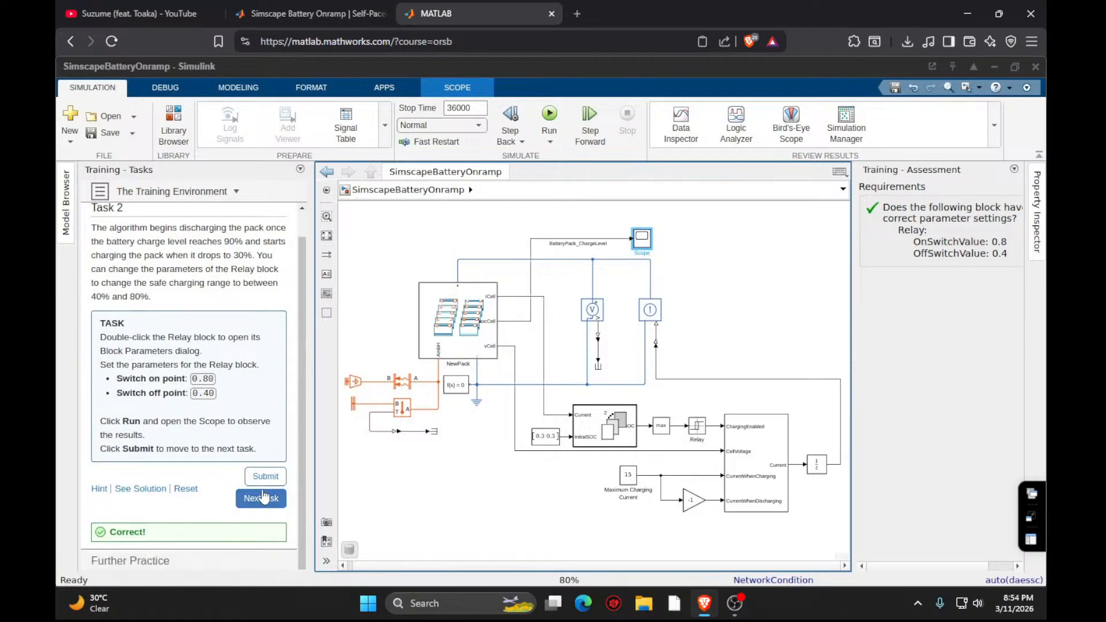
pyautogui.click(263, 498)
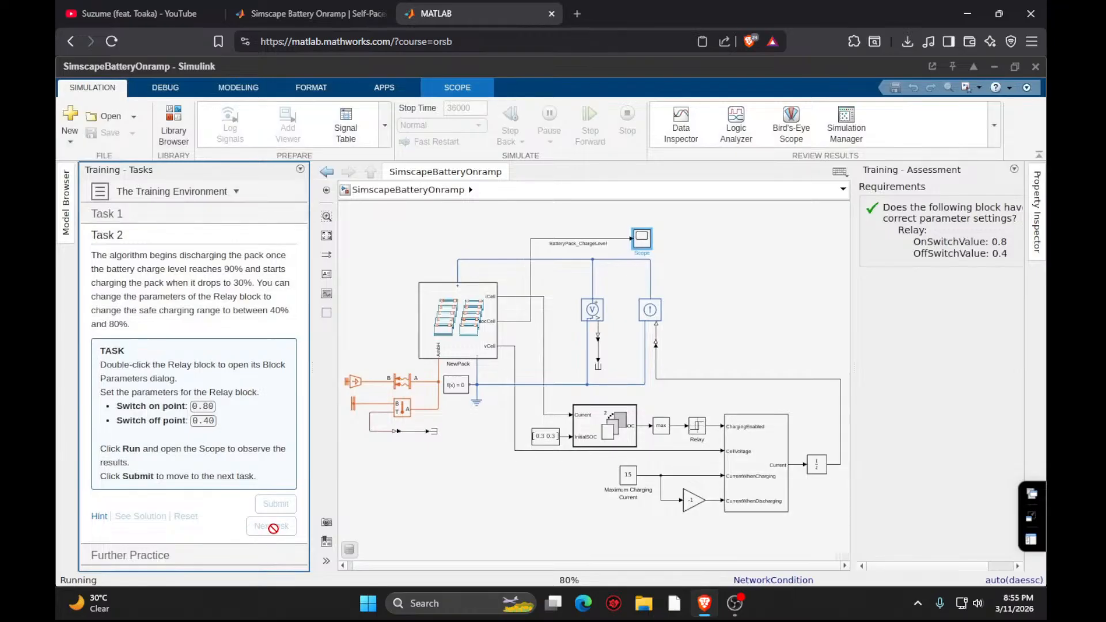
pyautogui.click(268, 524)
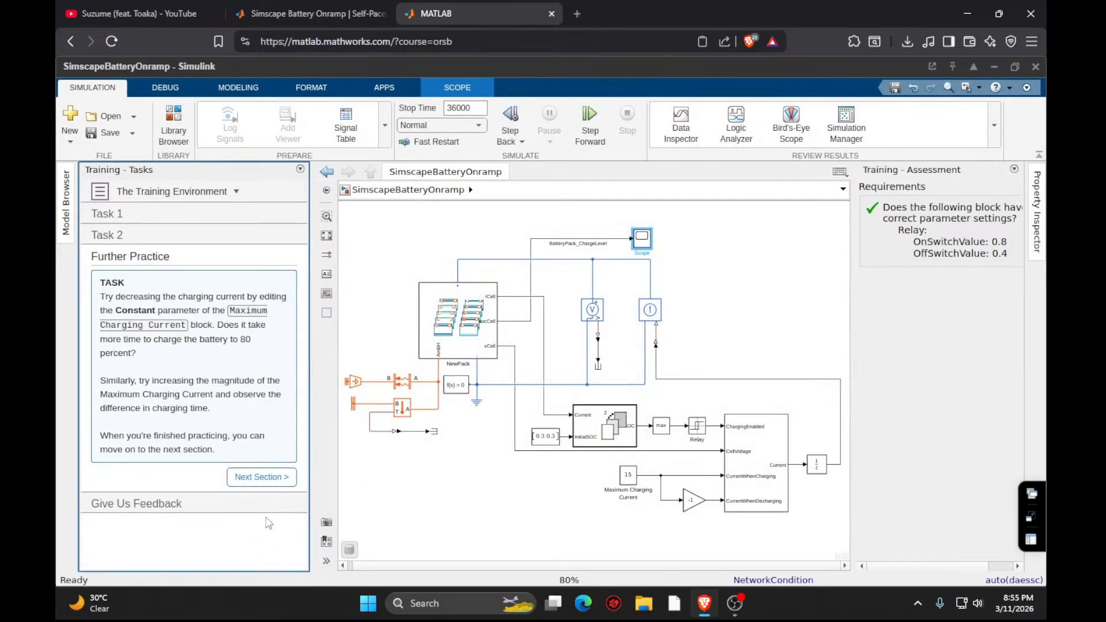
# - Move on to the Battery Discharging Circuit module and continue past its introduction to the Build a Battery Circuit exercise
pyautogui.click(261, 477)
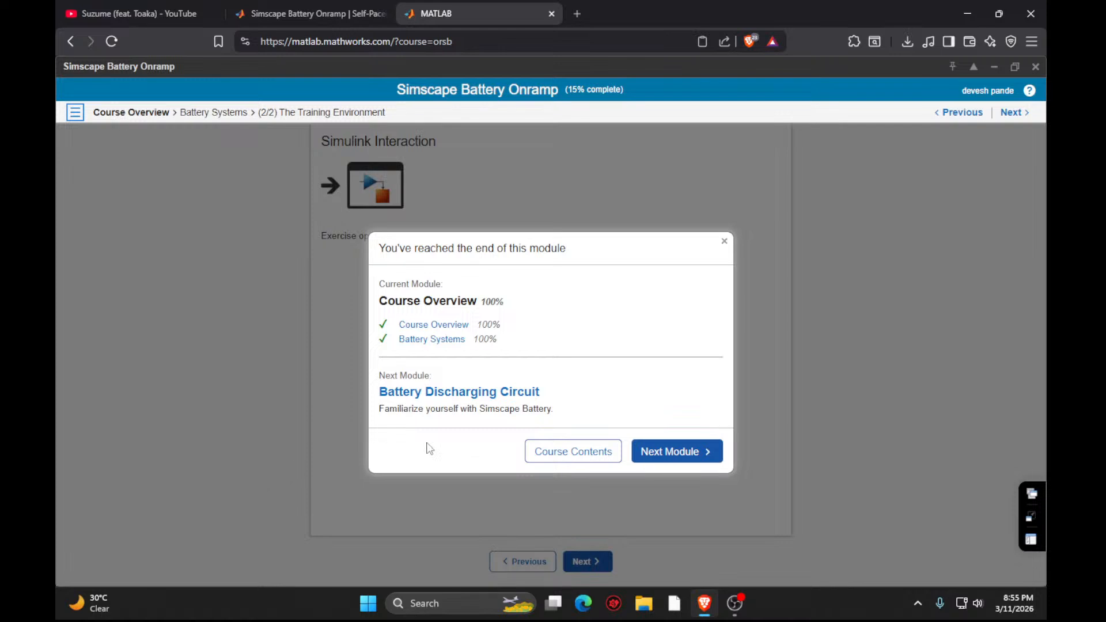
pyautogui.click(643, 453)
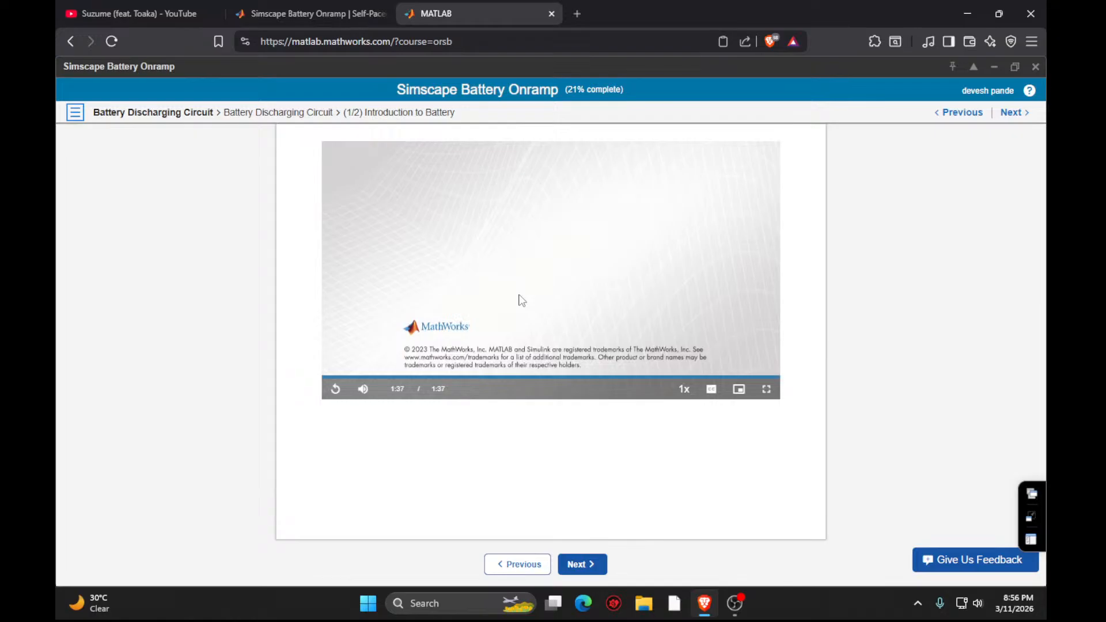
pyautogui.click(579, 568)
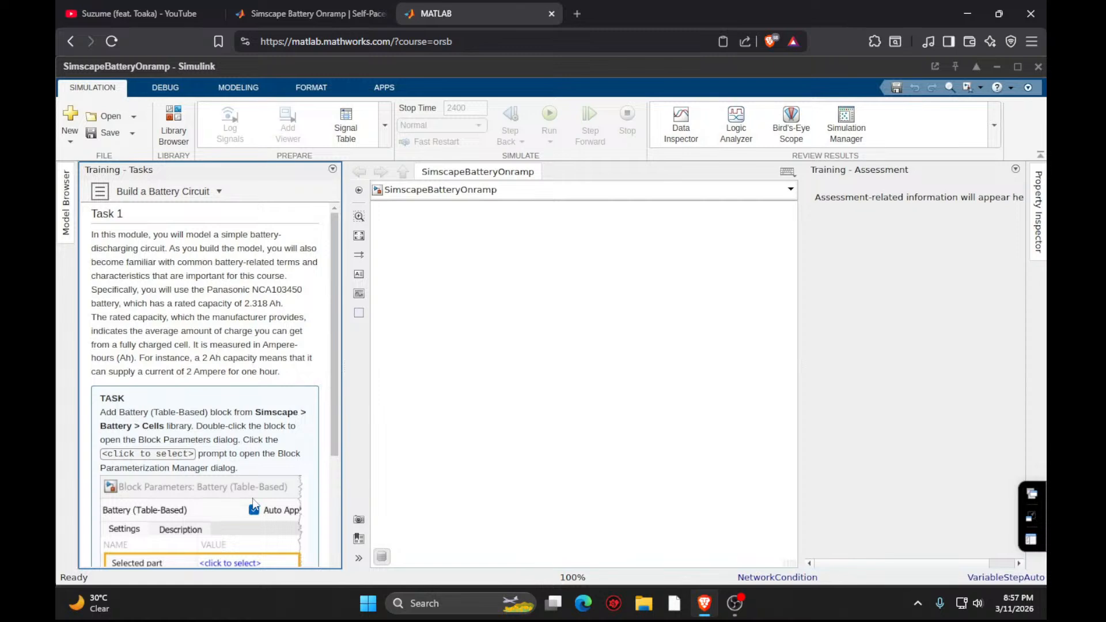
# - Add a Battery (Table-Based) block from the Simscape/Battery/Cells library to the empty model
pyautogui.scroll(-4, 250, 414)
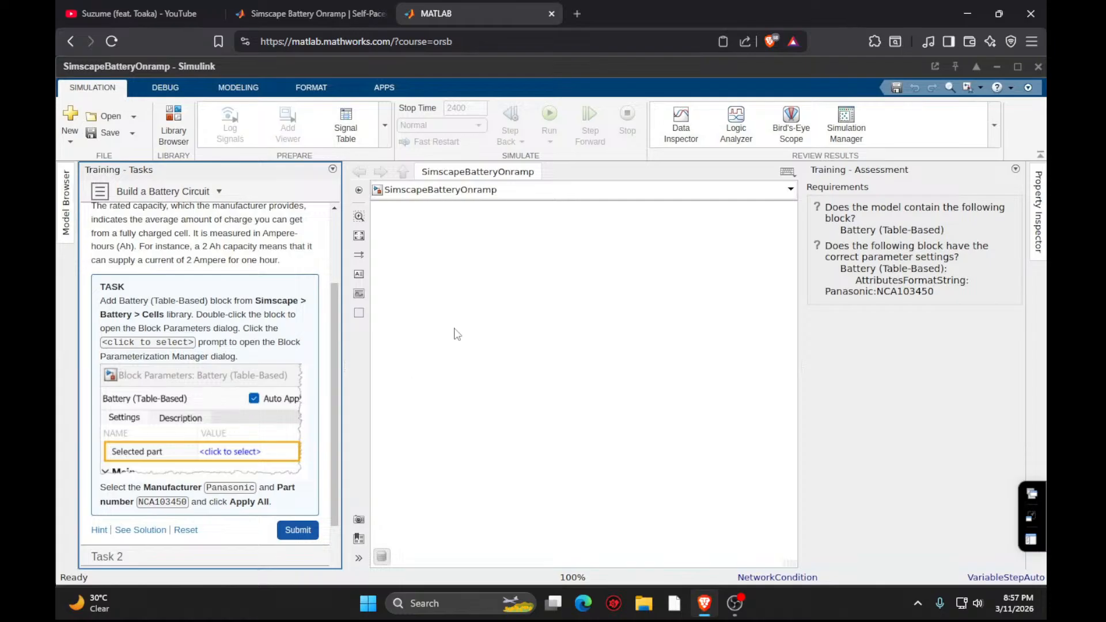
pyautogui.doubleClick(496, 315)
pyautogui.write('battery')
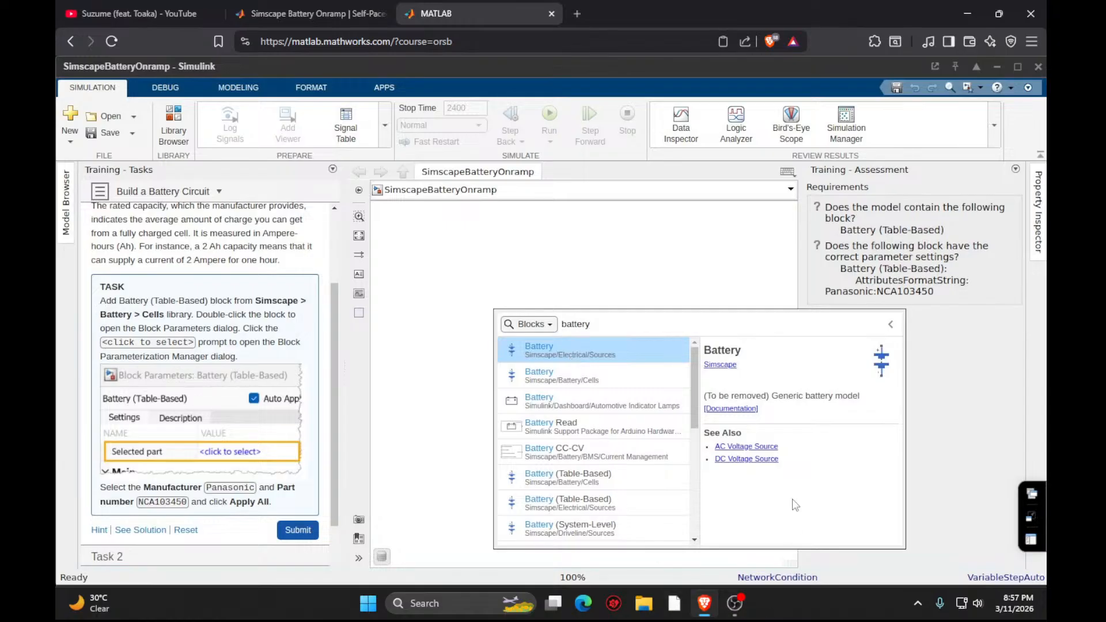
pyautogui.click(550, 480)
pyautogui.click(551, 480)
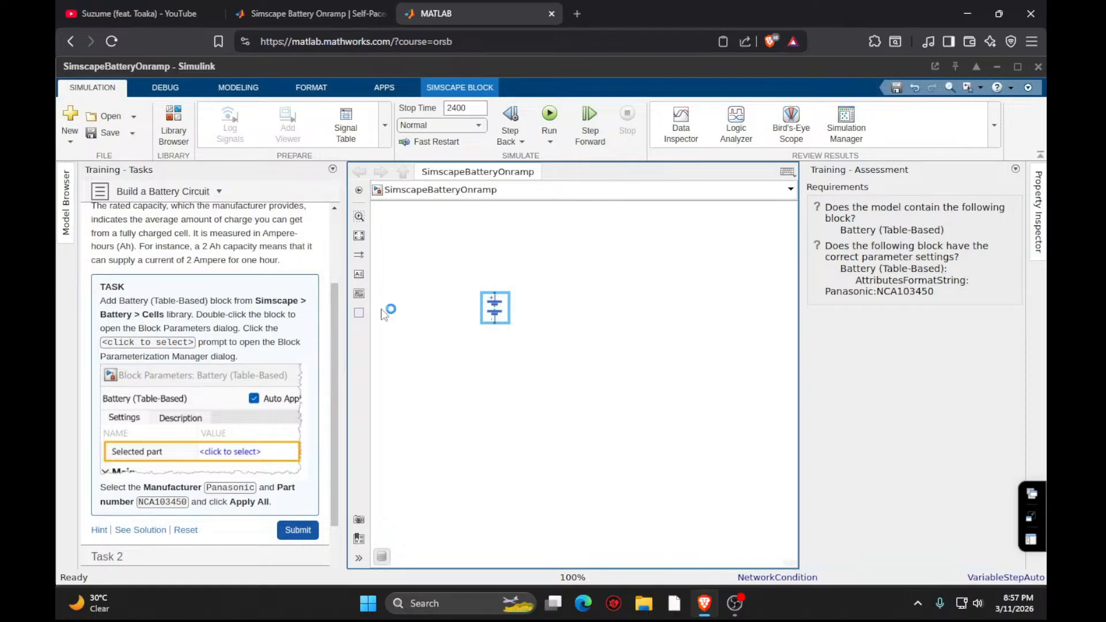
pyautogui.click(589, 431)
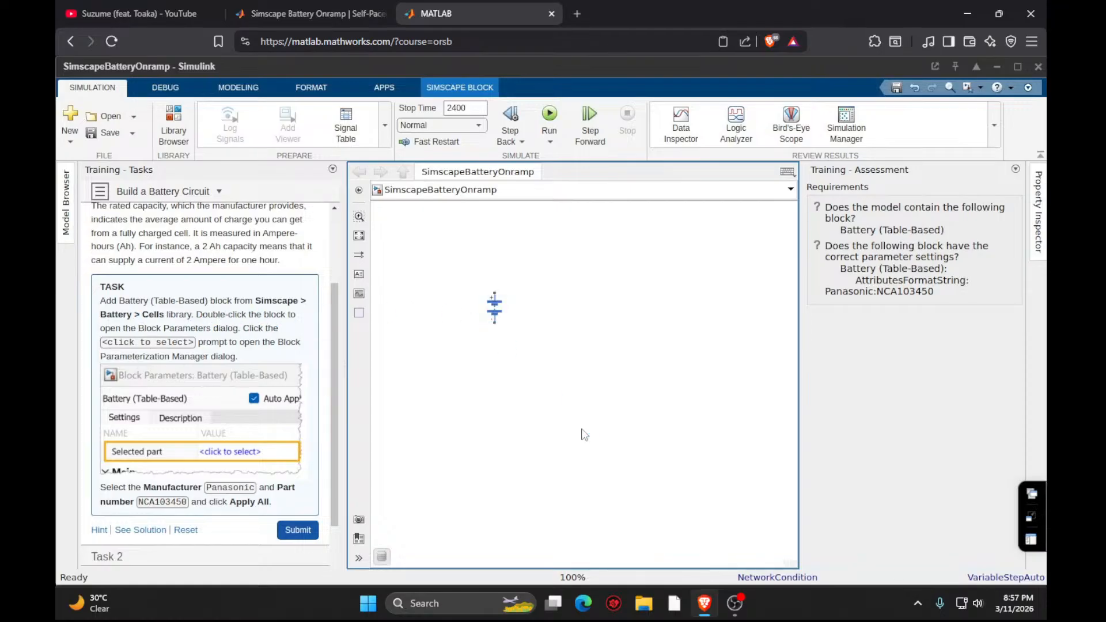
# - Open the Block Parameterization Manager from the battery block's Selected part parameter and move it clear of the task instructions
pyautogui.doubleClick(490, 308)
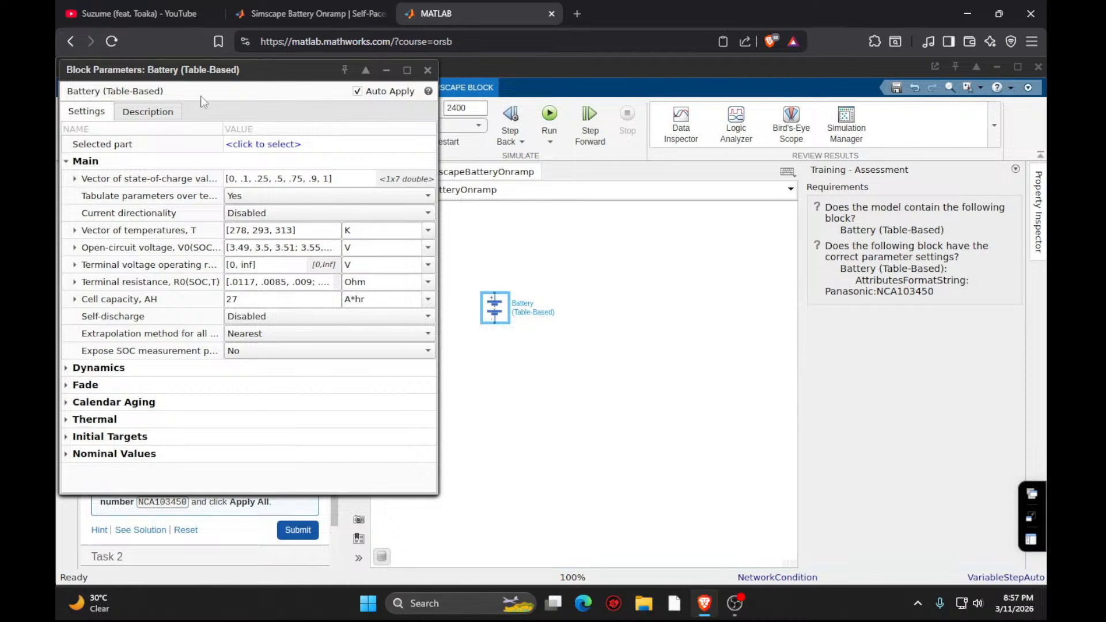
pyautogui.moveTo(221, 66); pyautogui.dragTo(573, 140)
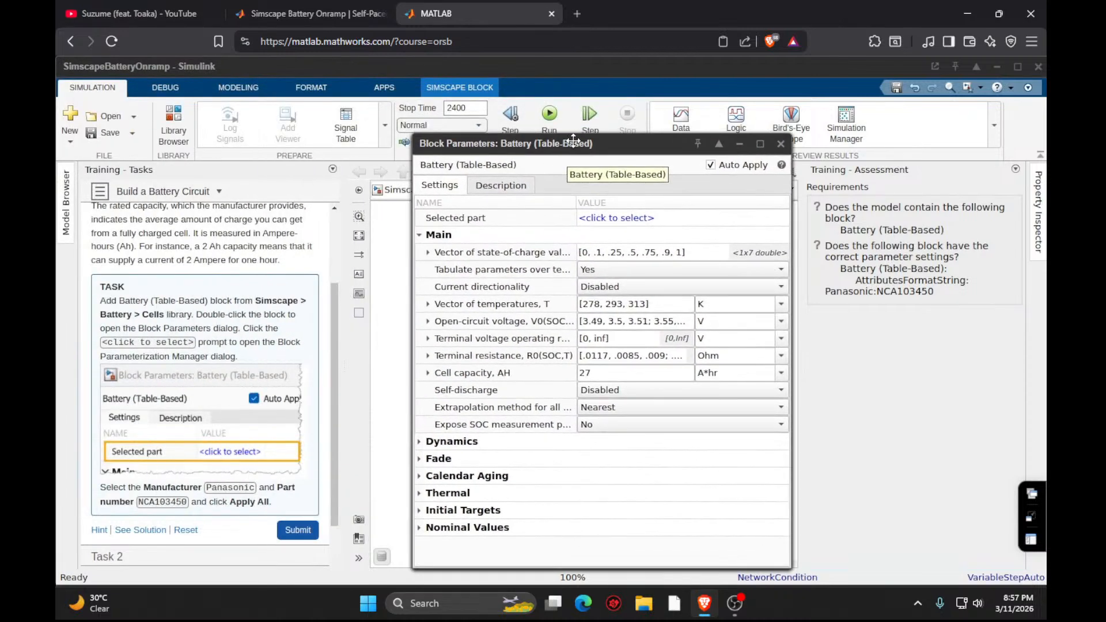
pyautogui.click(601, 215)
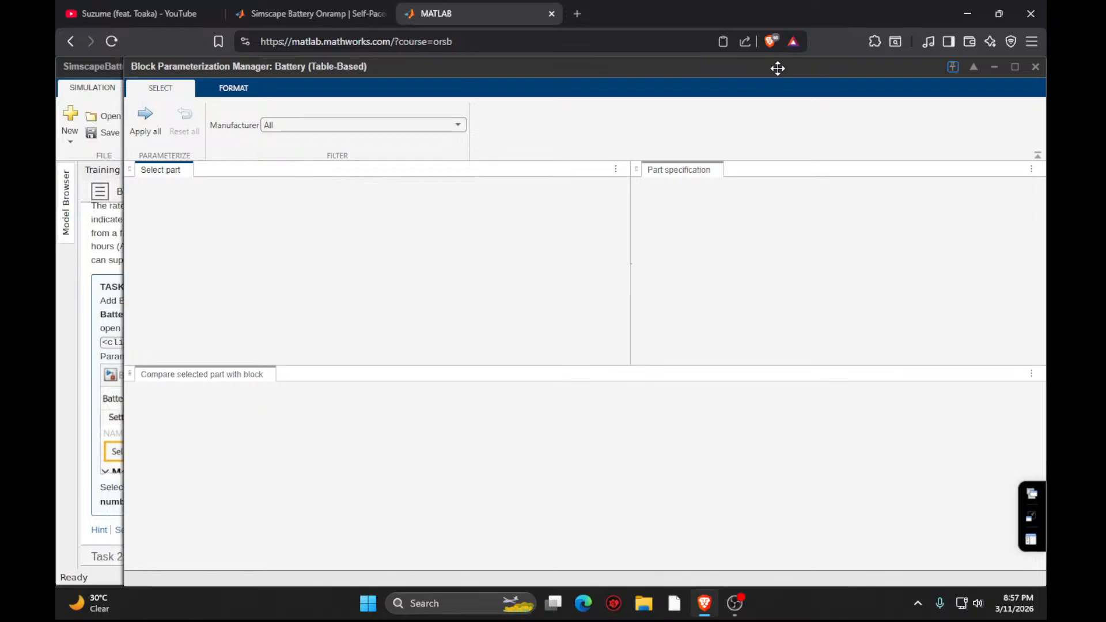
pyautogui.moveTo(756, 68); pyautogui.dragTo(965, 66)
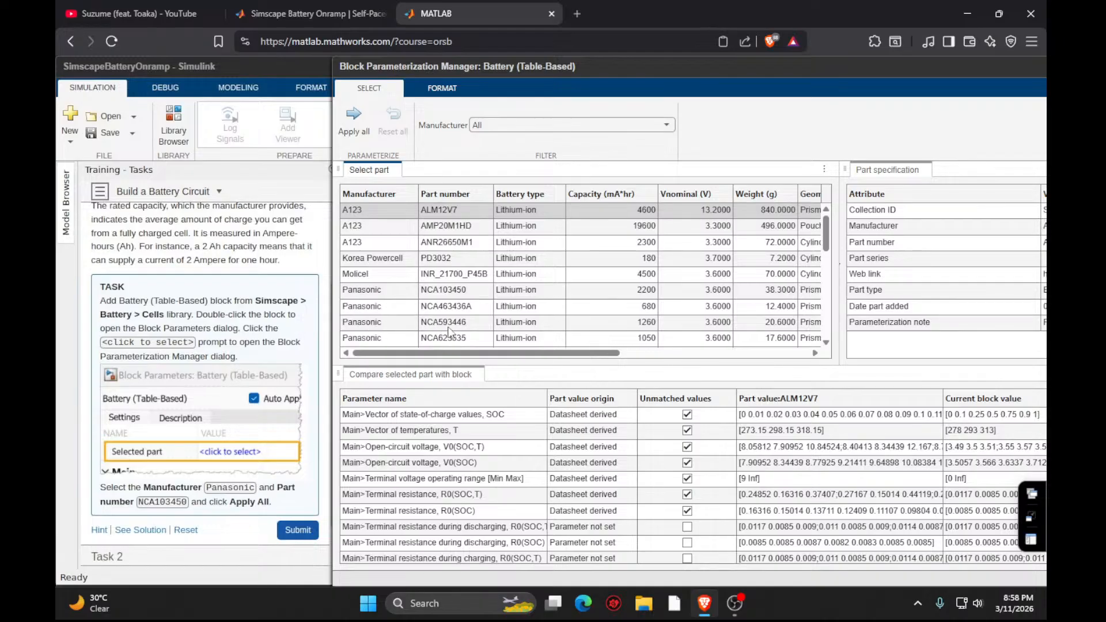
# - Select the Panasonic part NCA103450, enlarge the Block Parameterization Manager, and close it
pyautogui.click(451, 294)
pyautogui.click(394, 295)
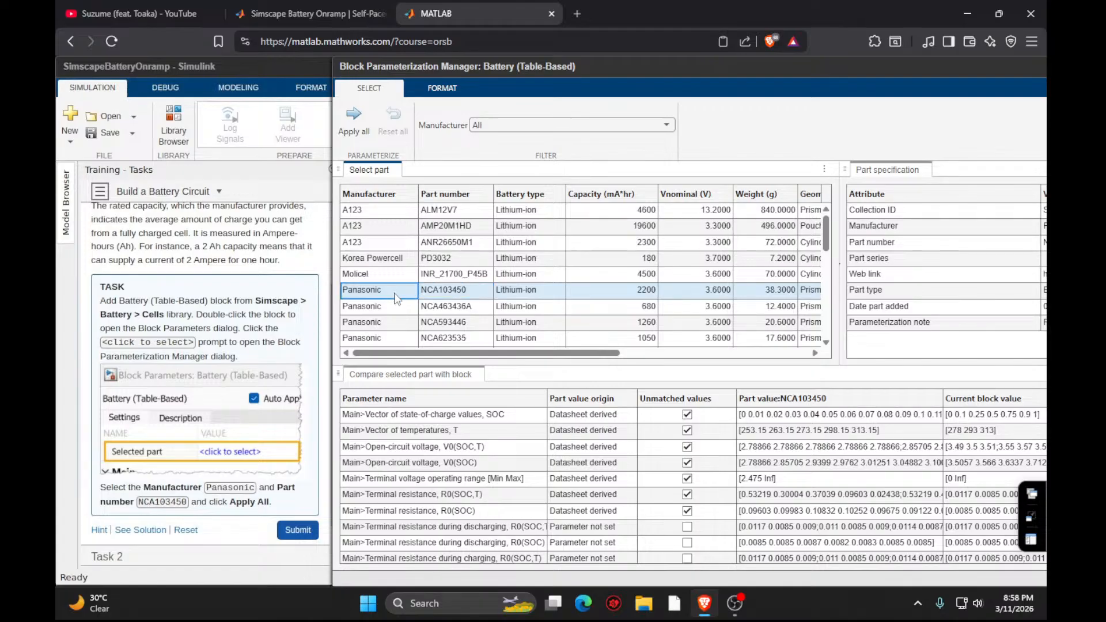
pyautogui.moveTo(809, 69); pyautogui.dragTo(561, 3)
pyautogui.click(980, 68)
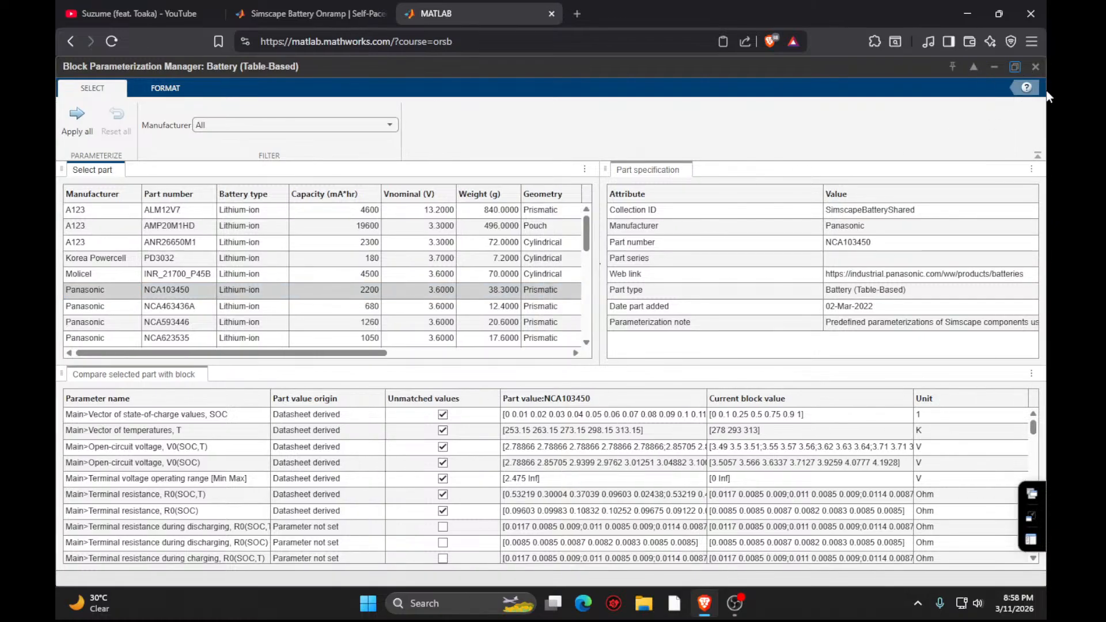
pyautogui.click(1036, 67)
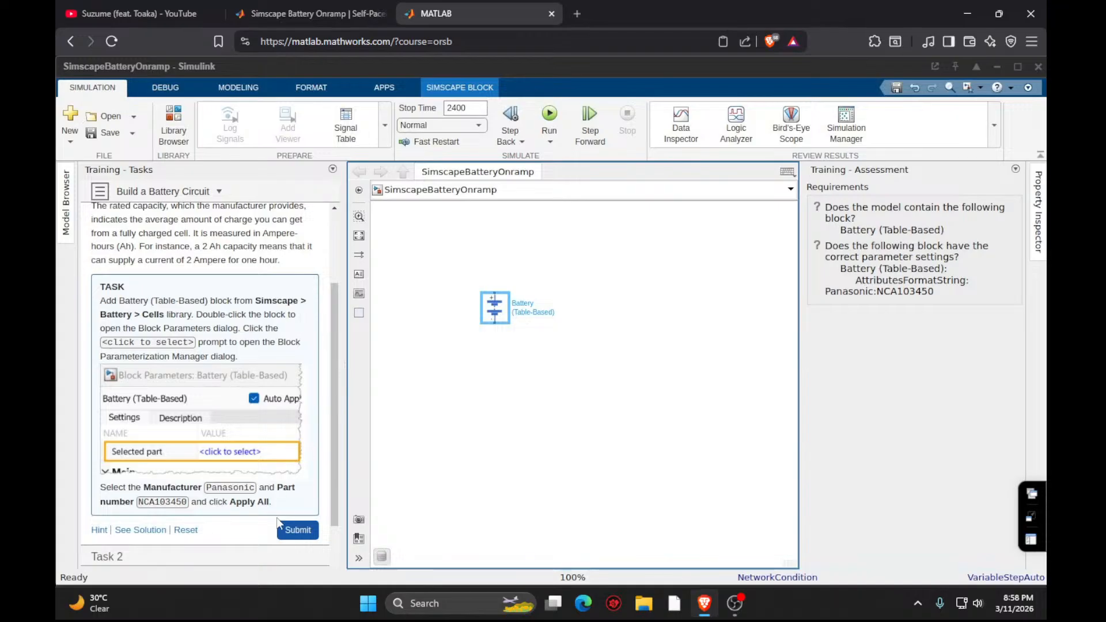
# - Try to reopen the Block Parameterization Manager from the battery block's Selected part parameter, and close the block parameters
pyautogui.doubleClick(505, 317)
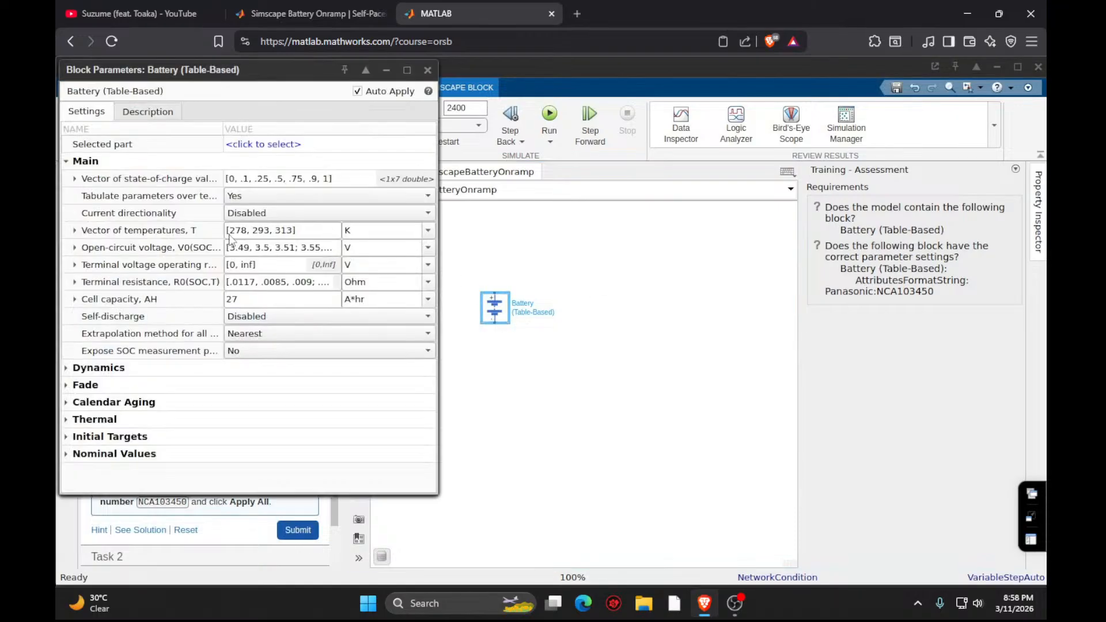
pyautogui.click(262, 144)
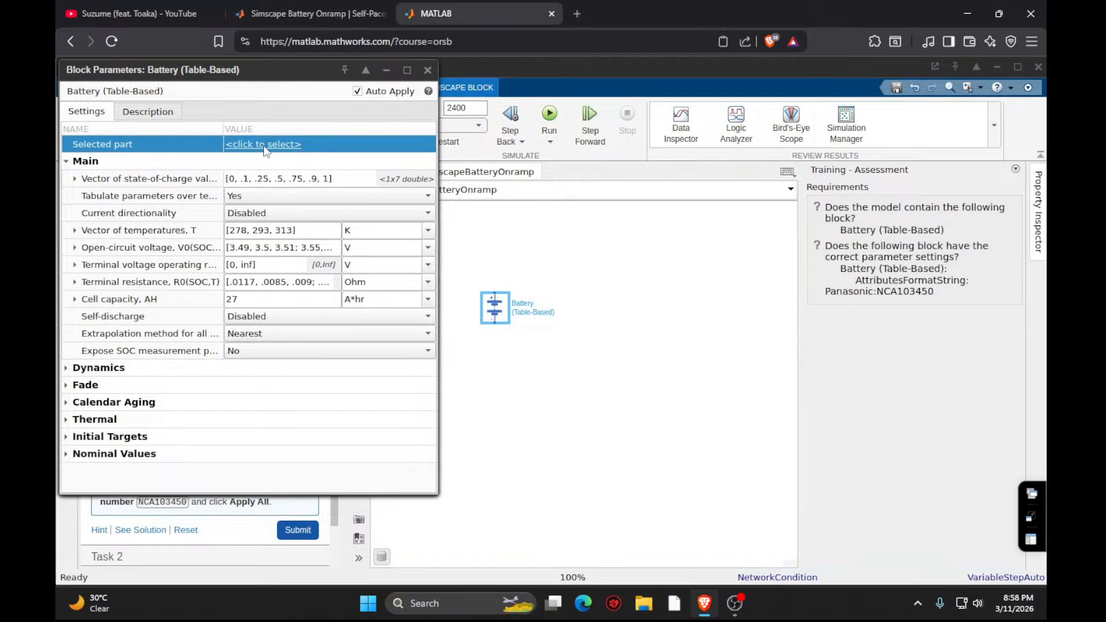
pyautogui.click(428, 70)
pyautogui.click(1039, 488)
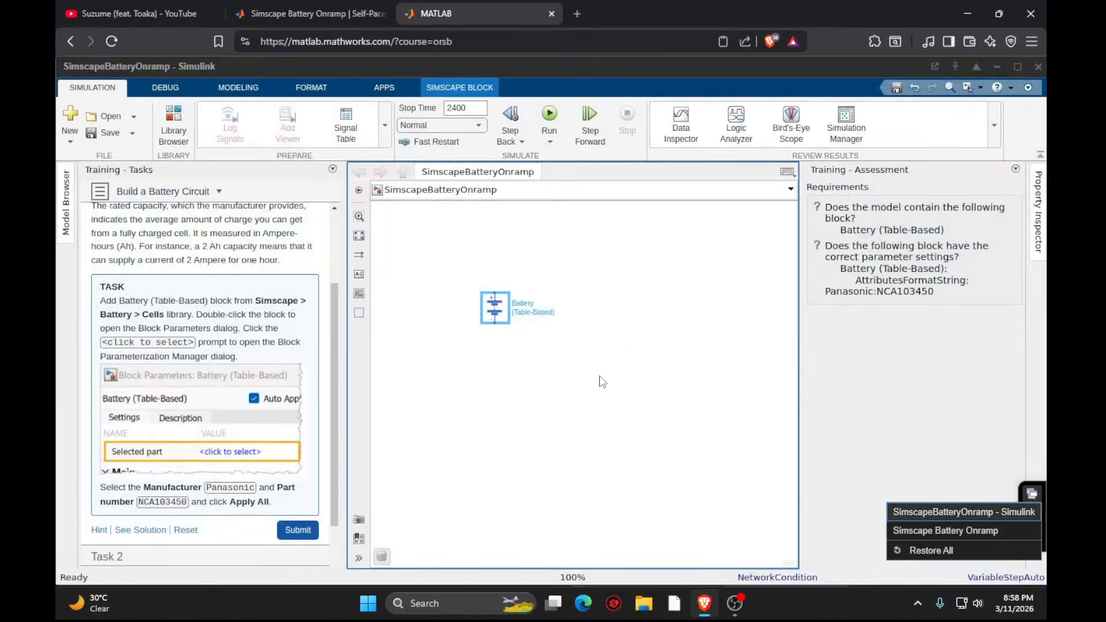
pyautogui.click(669, 424)
pyautogui.click(507, 316)
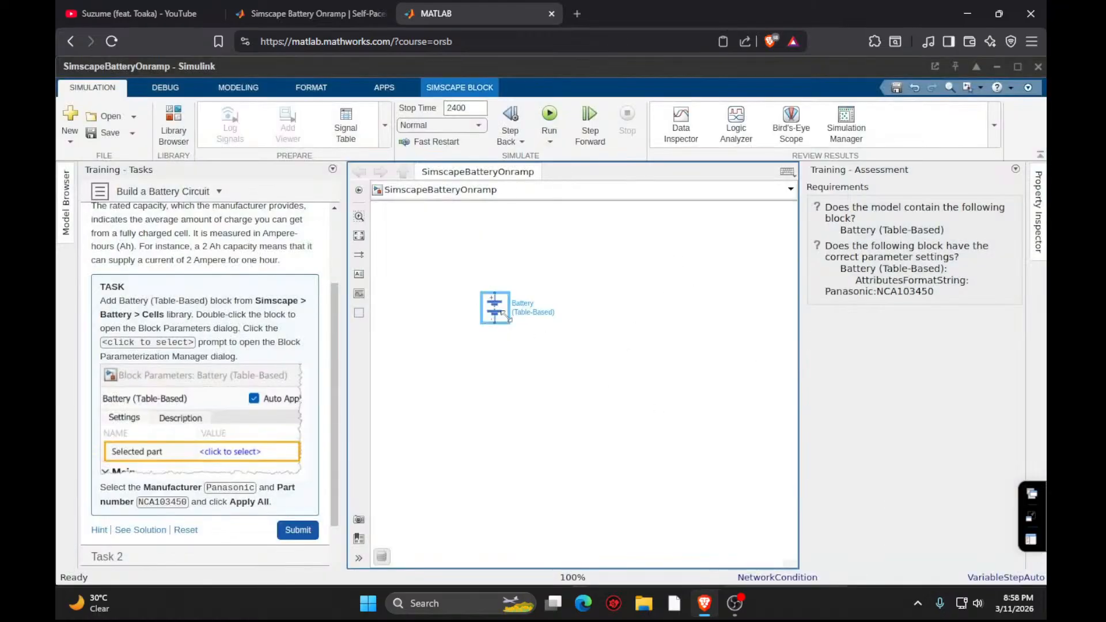
pyautogui.doubleClick(507, 316)
pyautogui.click(258, 151)
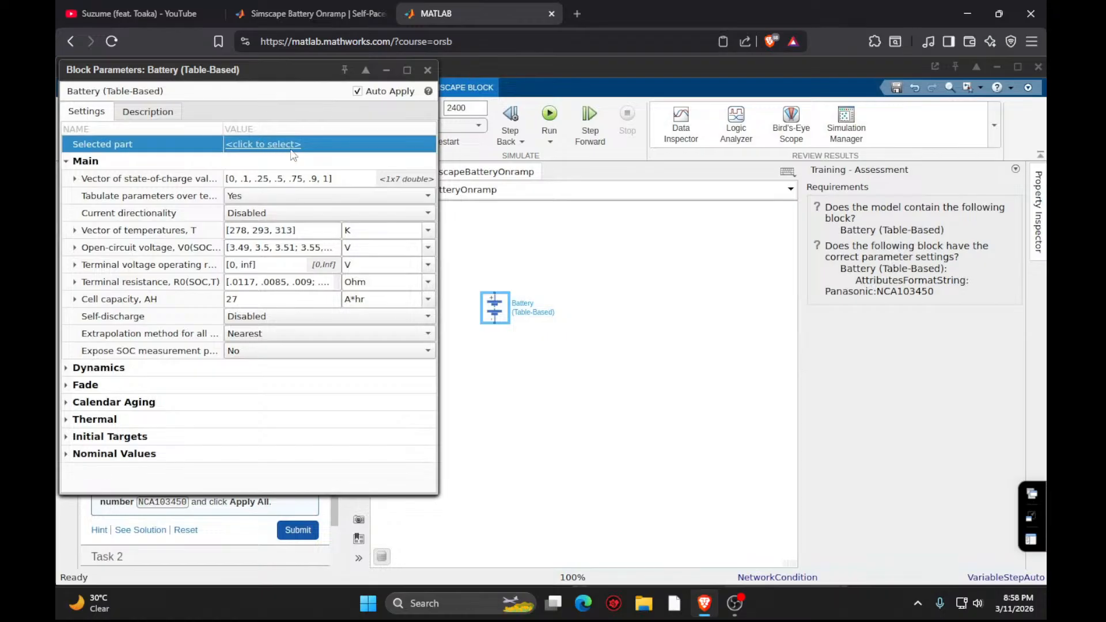
pyautogui.click(427, 70)
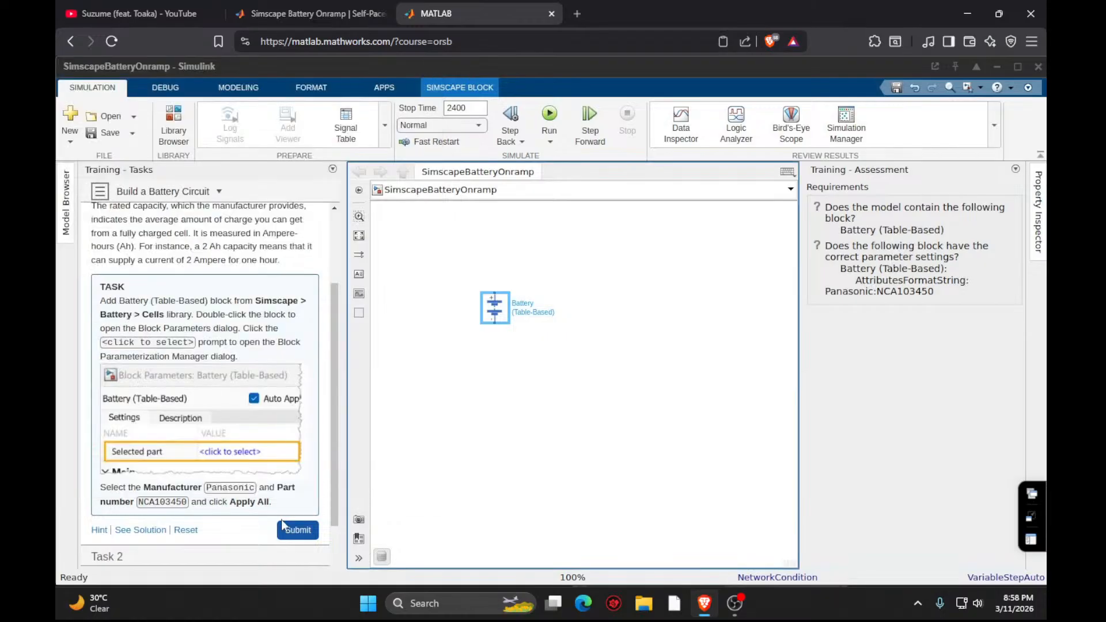
# - Submit Task 1 of Build a Battery Circuit and review the feedback and the task instructions
pyautogui.click(298, 531)
pyautogui.scroll(-2, 272, 482)
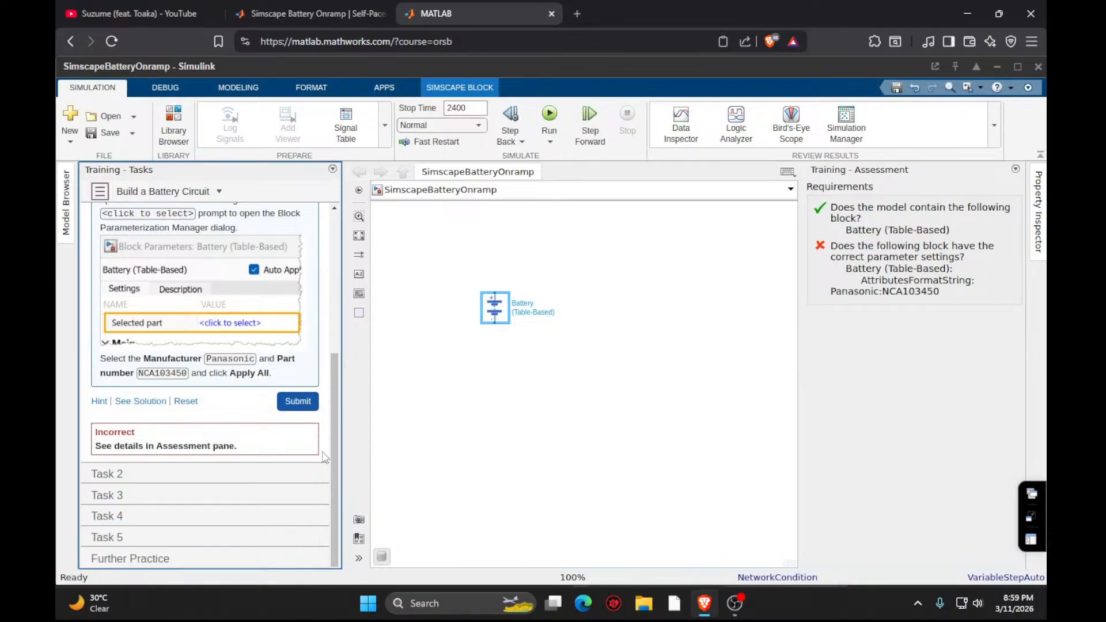
pyautogui.scroll(3, 257, 352)
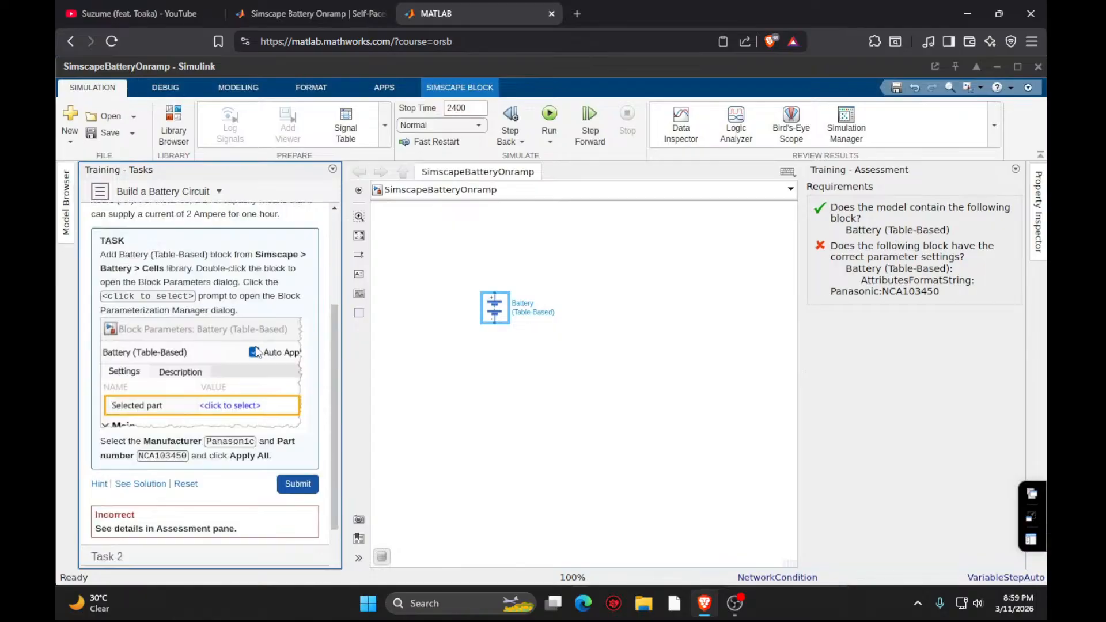
pyautogui.scroll(5, 257, 352)
# - Try the Selected part prompt in the battery block's parameters once more, and close the parameters
pyautogui.doubleClick(492, 310)
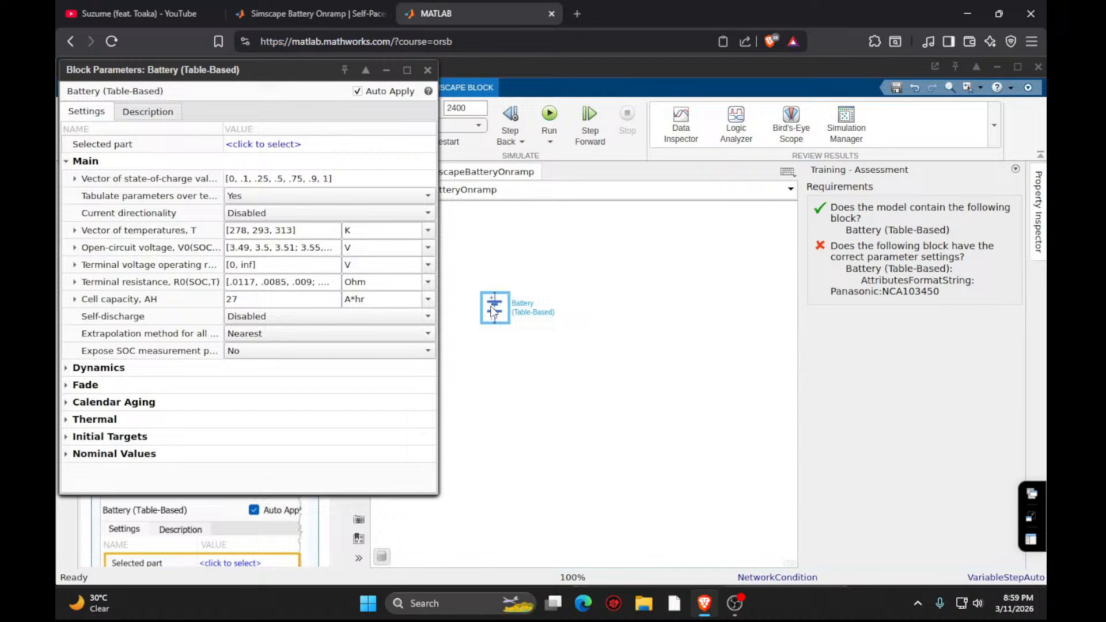
pyautogui.click(270, 150)
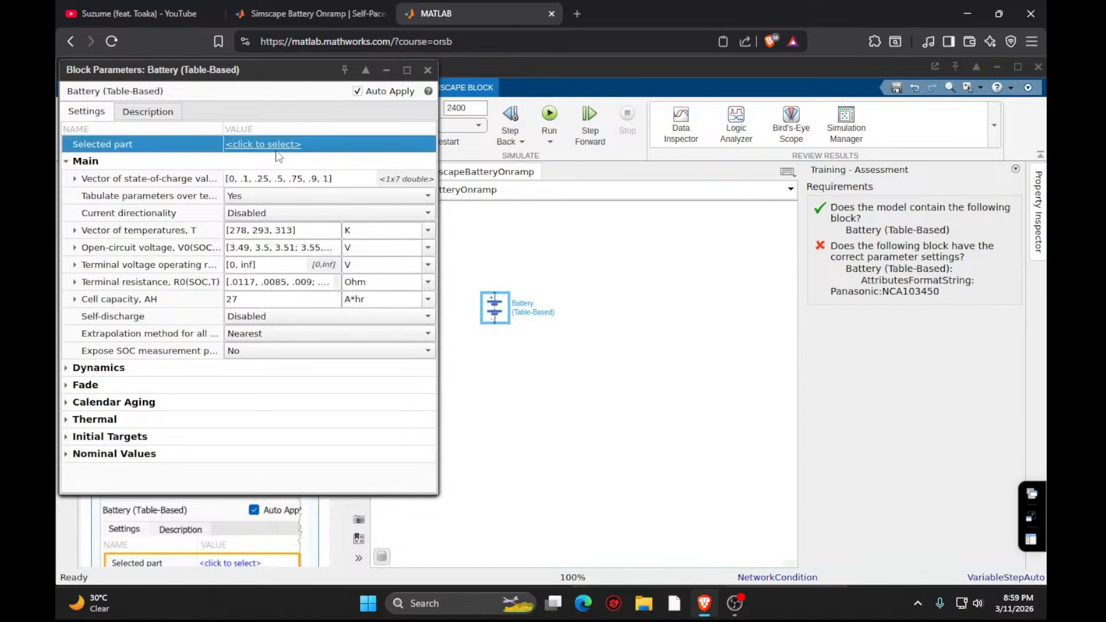
pyautogui.click(427, 69)
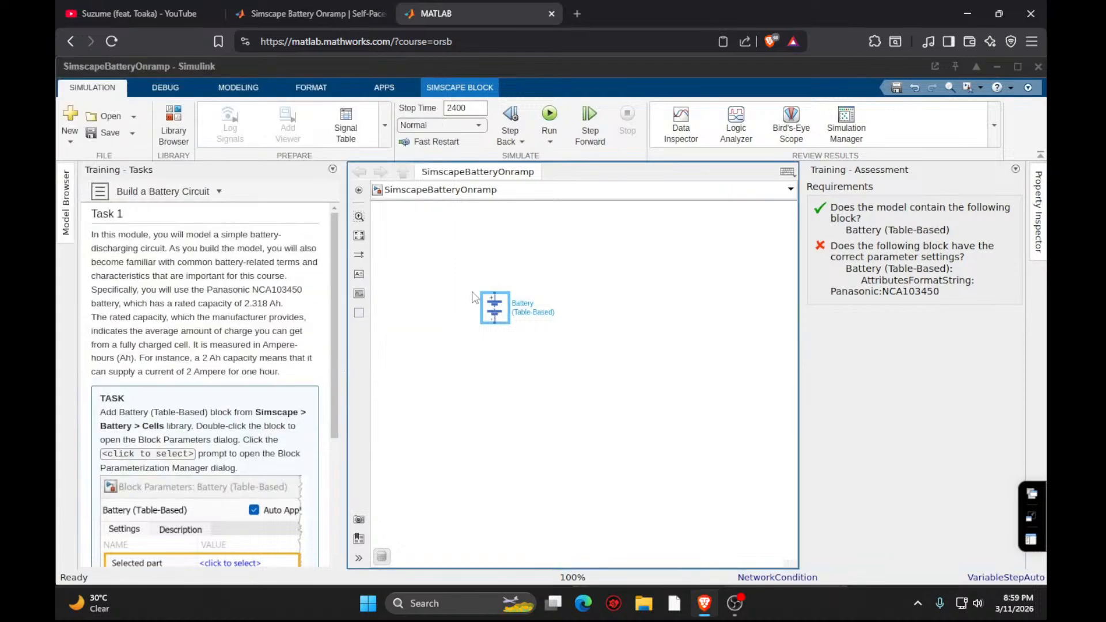
# - Replace the battery block with a new Battery (Table-Based) block from Simscape/Electrical/Sources and open the new block's parameters
pyautogui.click(497, 321)
pyautogui.press('Delete')
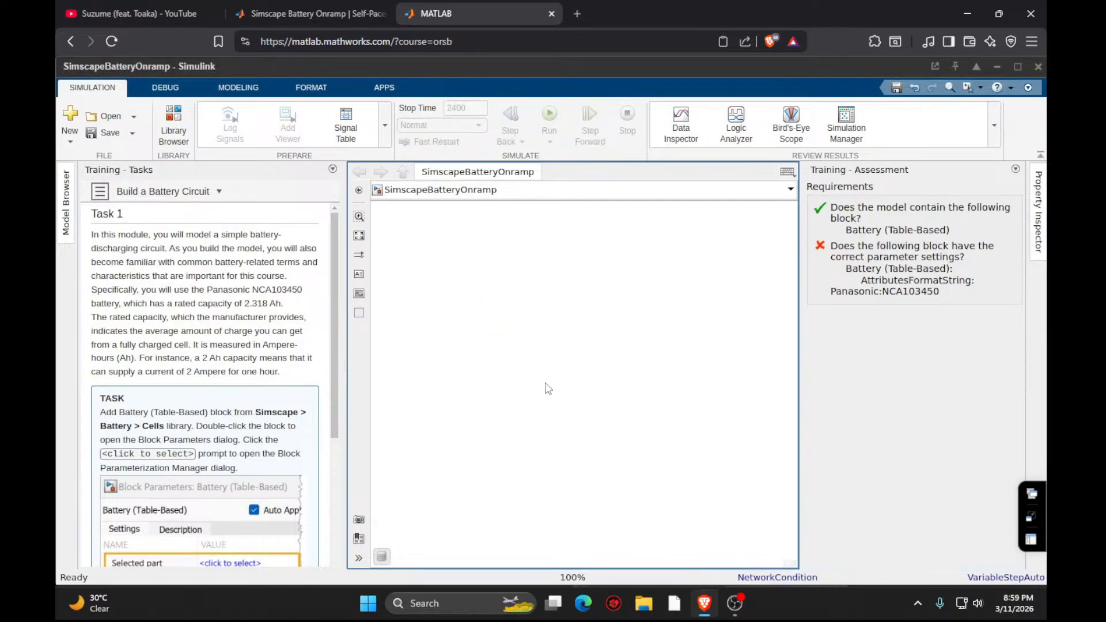
pyautogui.doubleClick(549, 389)
pyautogui.write('ba')
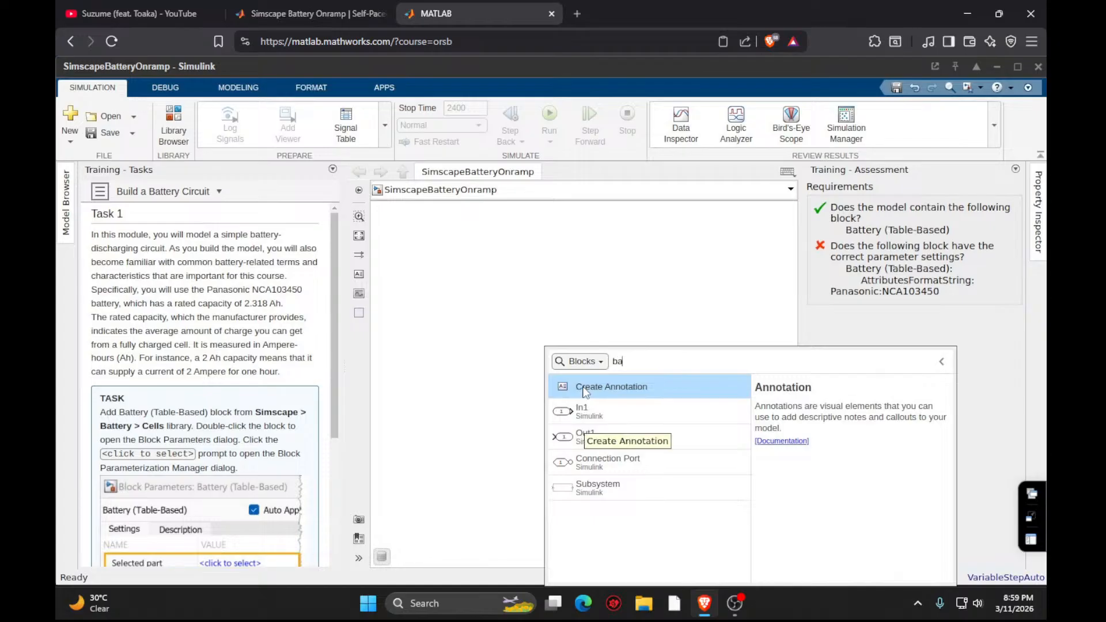
pyautogui.write('ttery')
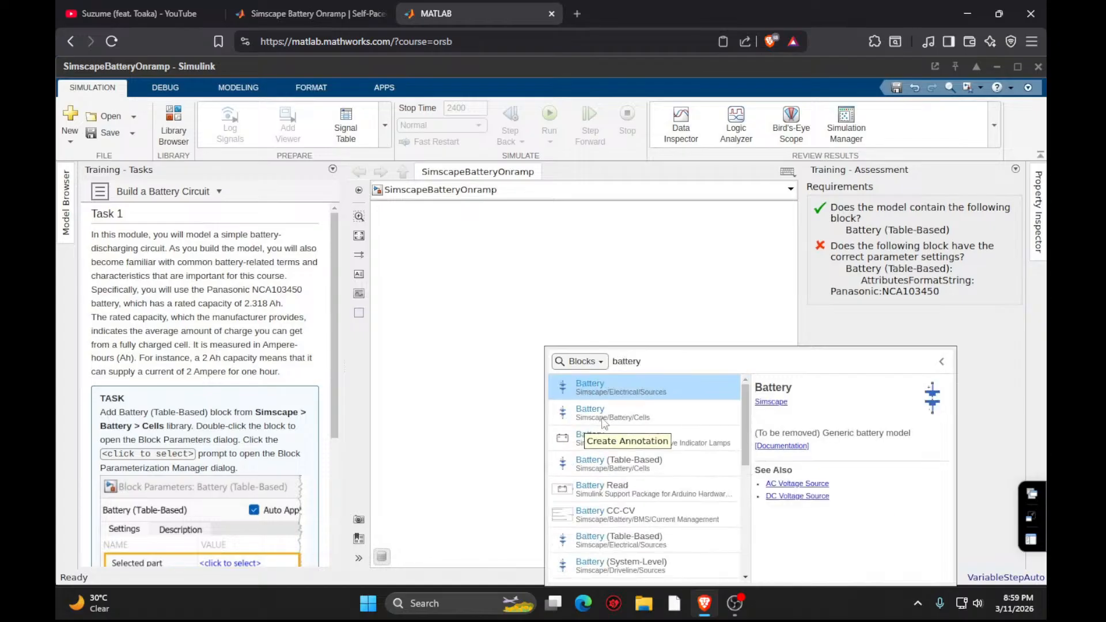
pyautogui.click(602, 540)
pyautogui.doubleClick(546, 380)
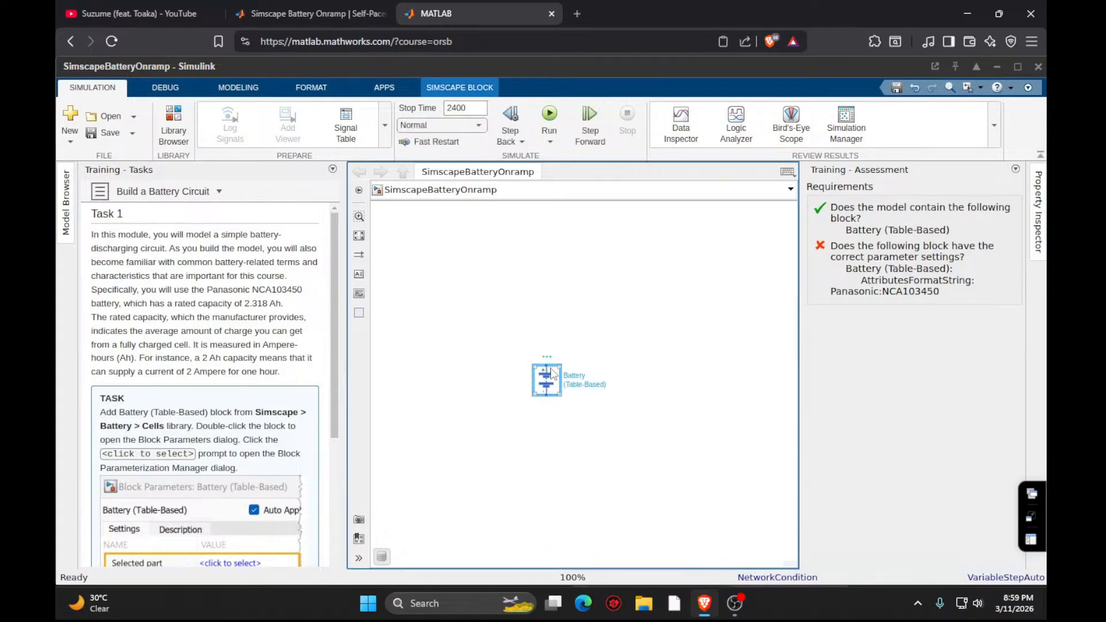
# - Parameterize the battery block as Panasonic NCA103450 through its Selected part parameter, applying all part values, and close the Block Parameterization Manager
pyautogui.click(264, 146)
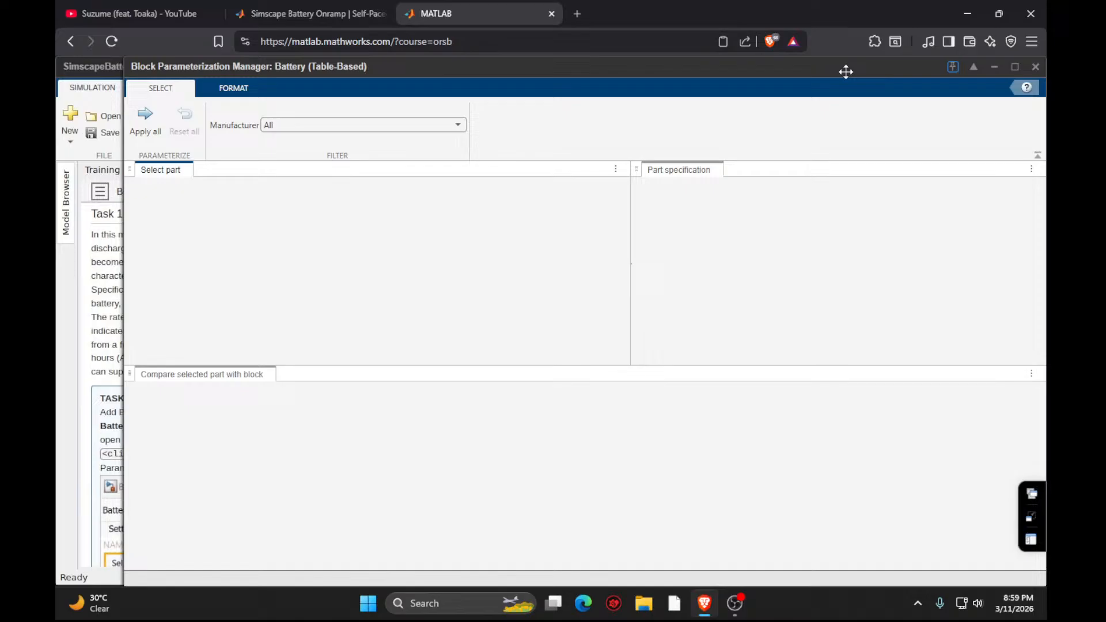
pyautogui.moveTo(845, 69); pyautogui.dragTo(812, 41)
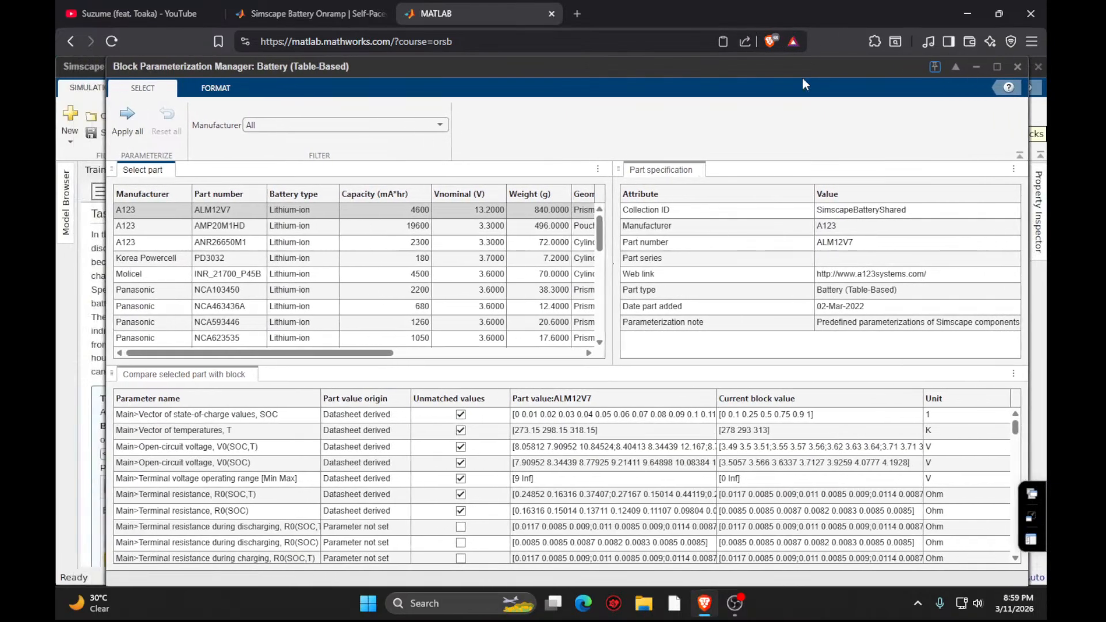
pyautogui.click(215, 291)
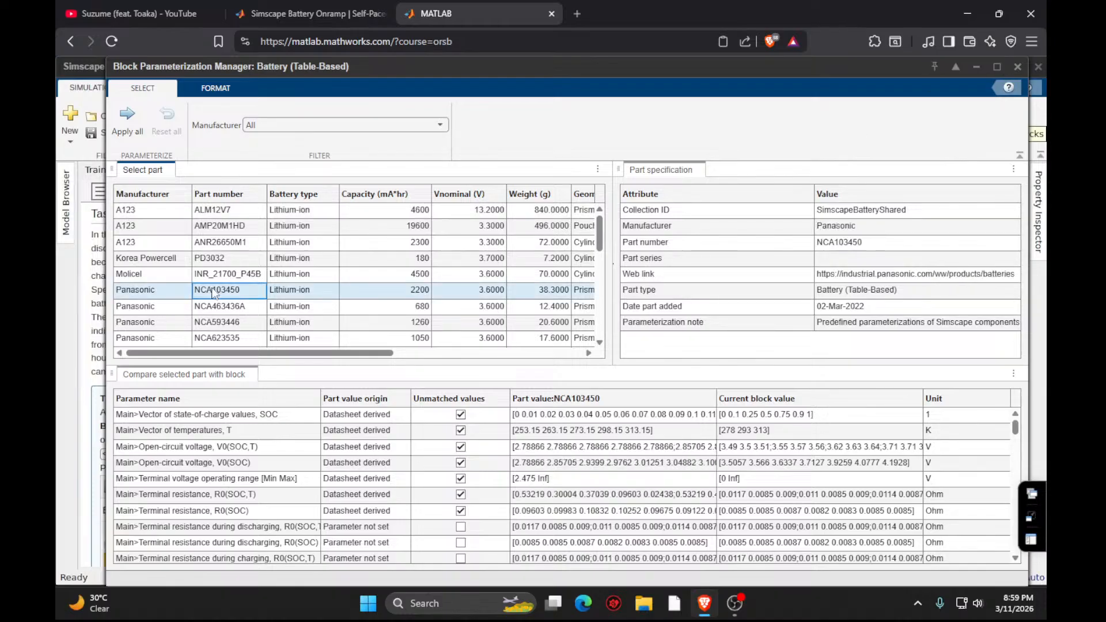
pyautogui.moveTo(600, 248)
pyautogui.mouseDown()
pyautogui.moveTo(599, 264)
pyautogui.moveTo(600, 246)
pyautogui.mouseUp()
pyautogui.moveTo(284, 67); pyautogui.dragTo(471, 69)
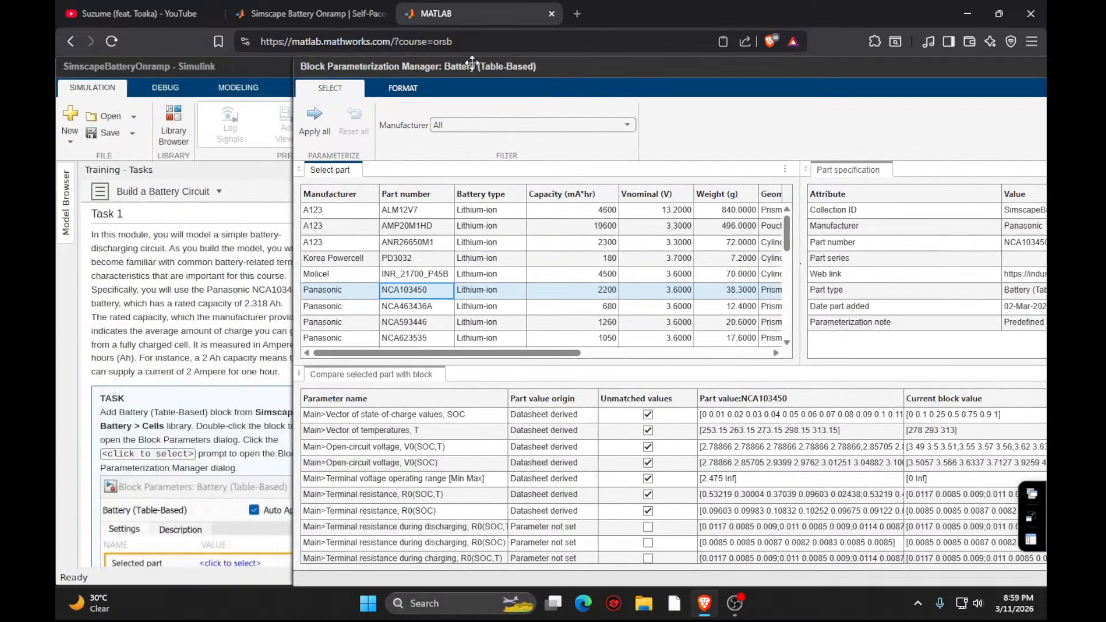
pyautogui.scroll(-5, 183, 321)
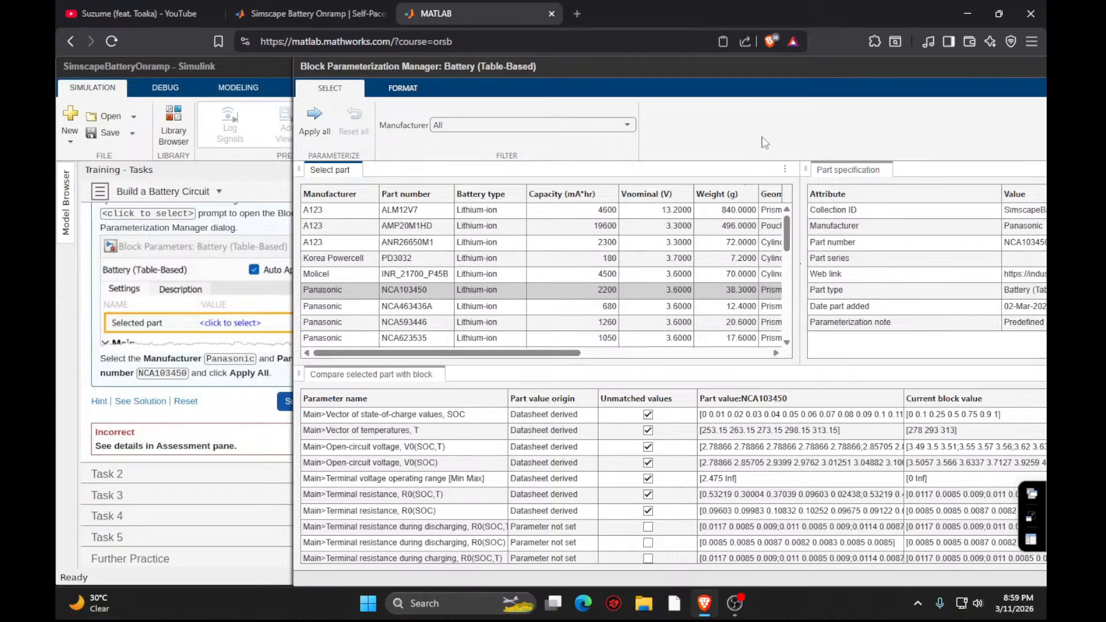
pyautogui.moveTo(775, 71); pyautogui.dragTo(579, 50)
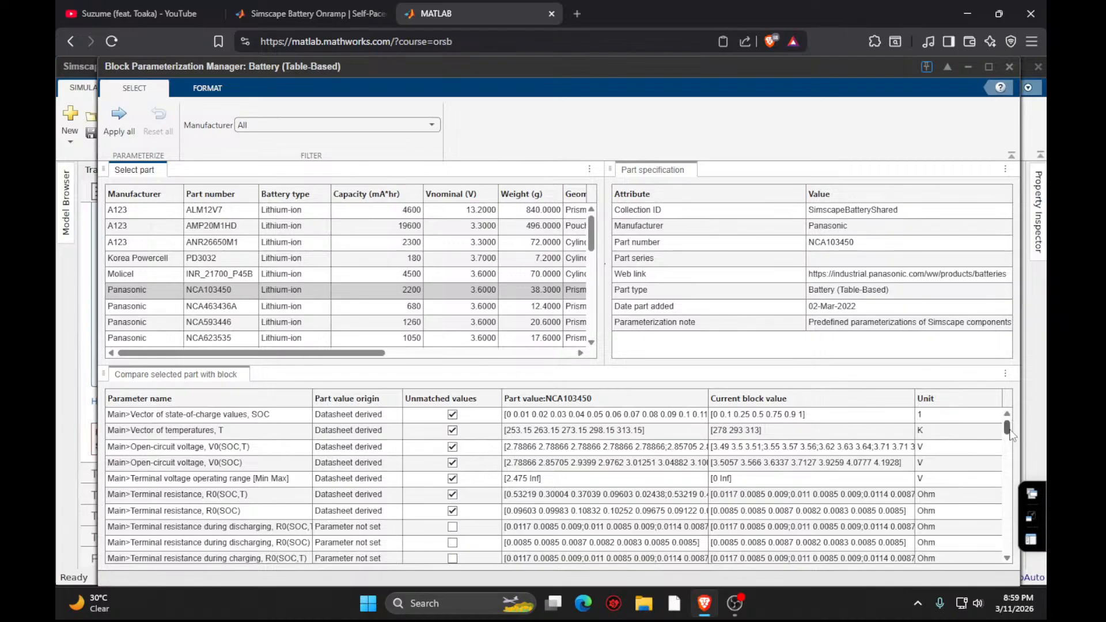
pyautogui.moveTo(1011, 437); pyautogui.dragTo(1003, 567)
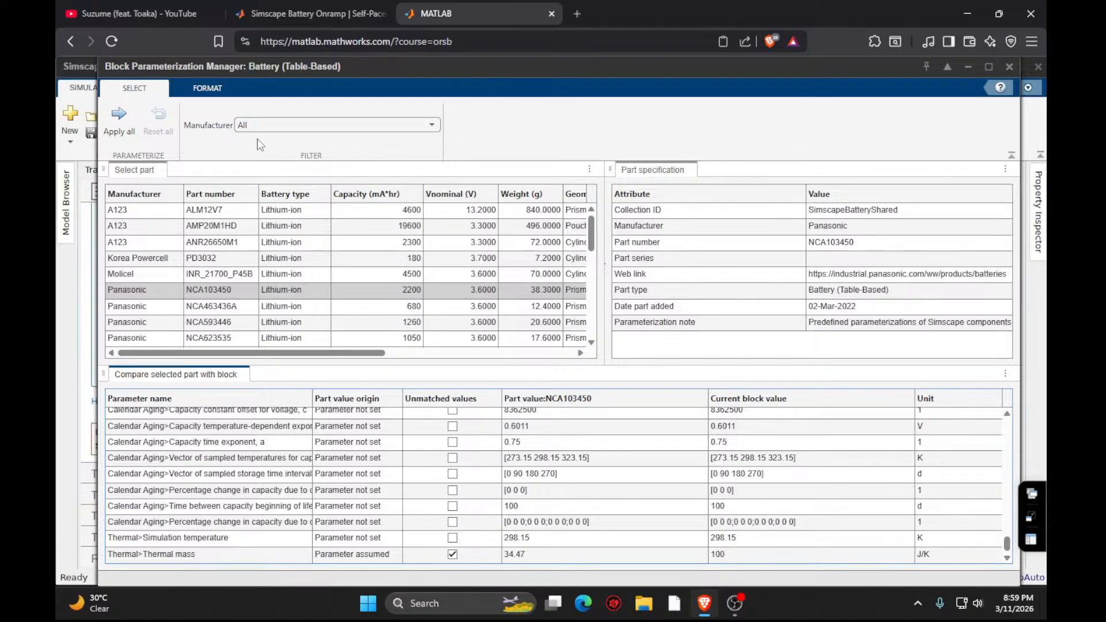
pyautogui.click(119, 122)
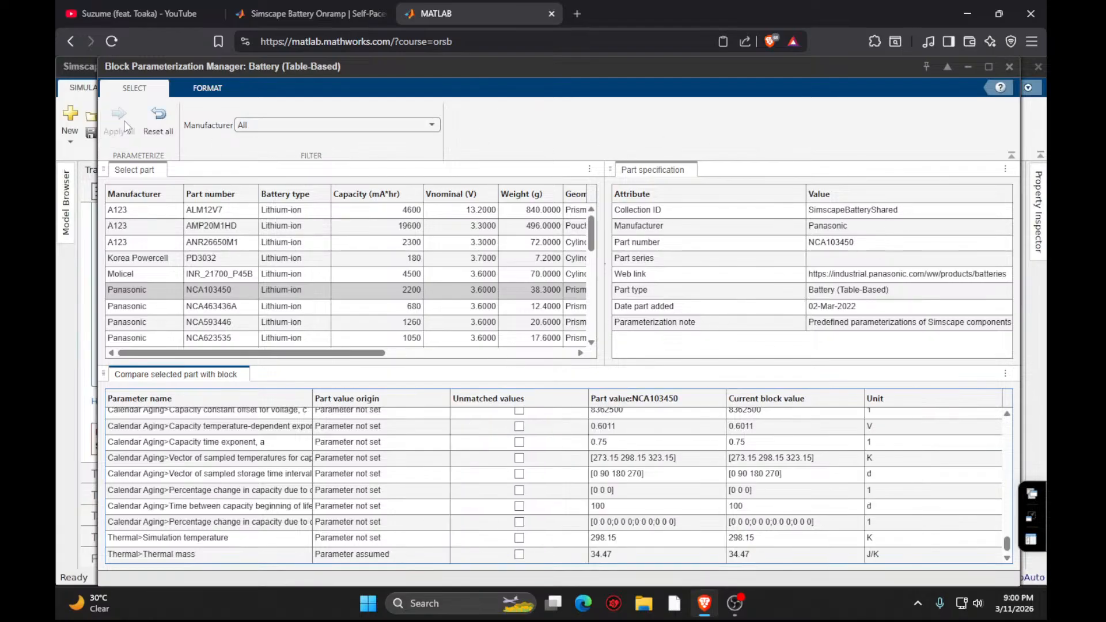
pyautogui.click(1009, 67)
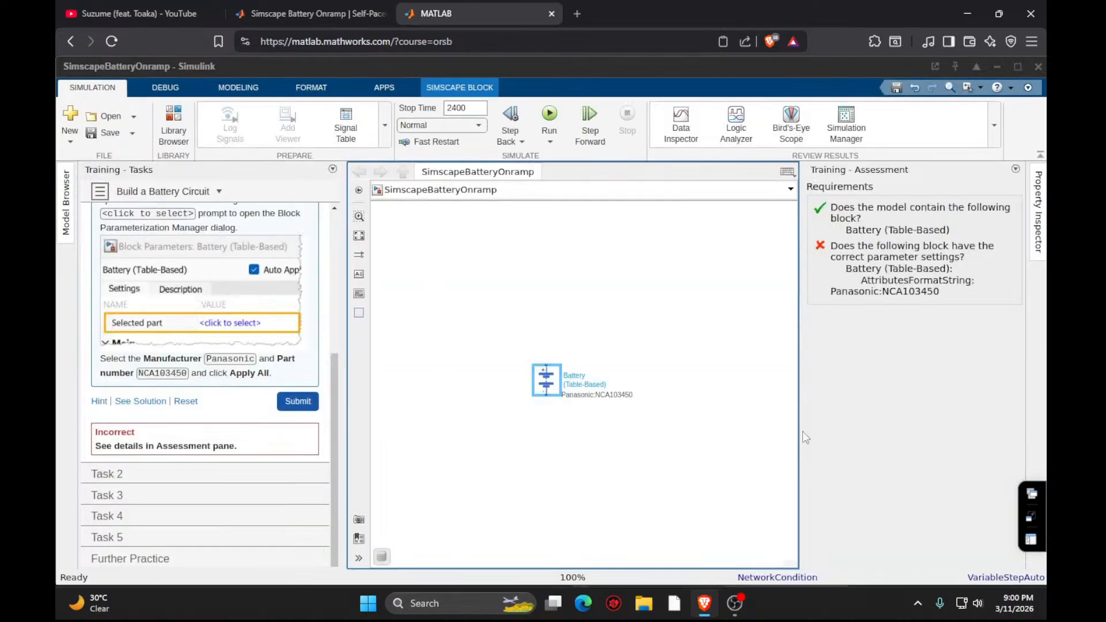
# - Submit Task 1 of Build a Battery Circuit and proceed to Task 2
pyautogui.click(1026, 493)
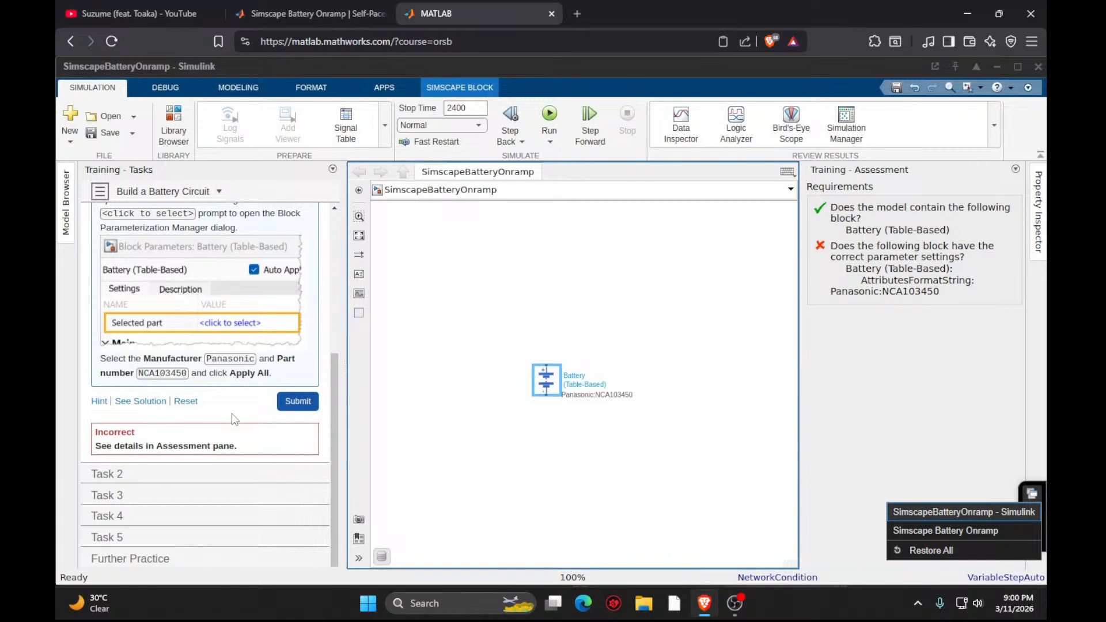
pyautogui.click(297, 401)
pyautogui.click(290, 411)
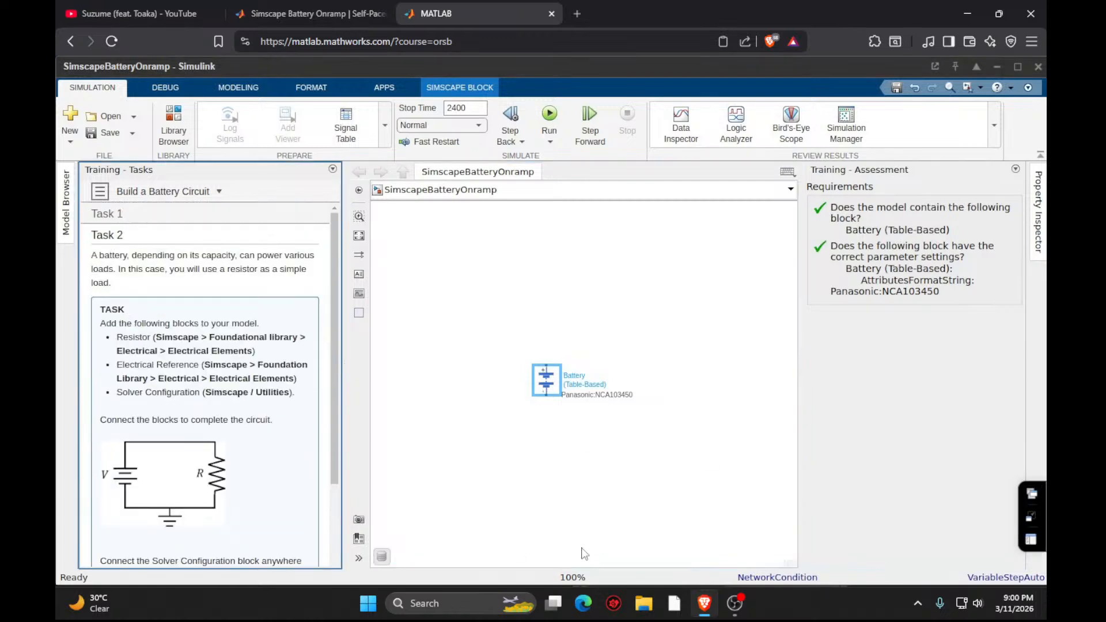
# - Add a Resistor block and an Electrical Reference block from the Simscape Foundation Library to the model
pyautogui.doubleClick(624, 507)
pyautogui.write('resis')
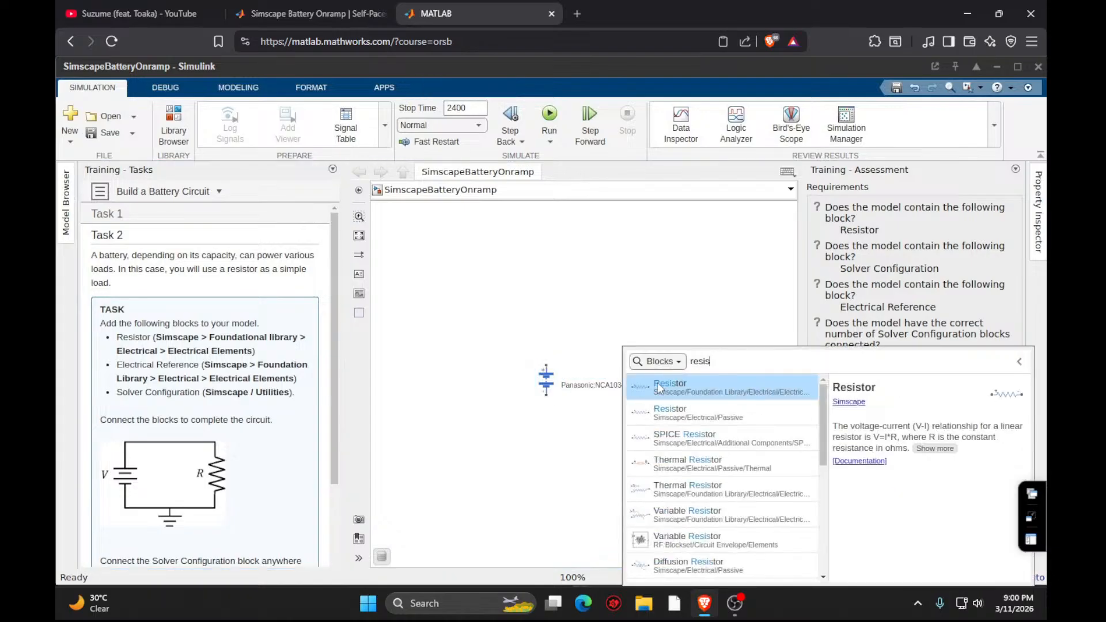
pyautogui.click(660, 389)
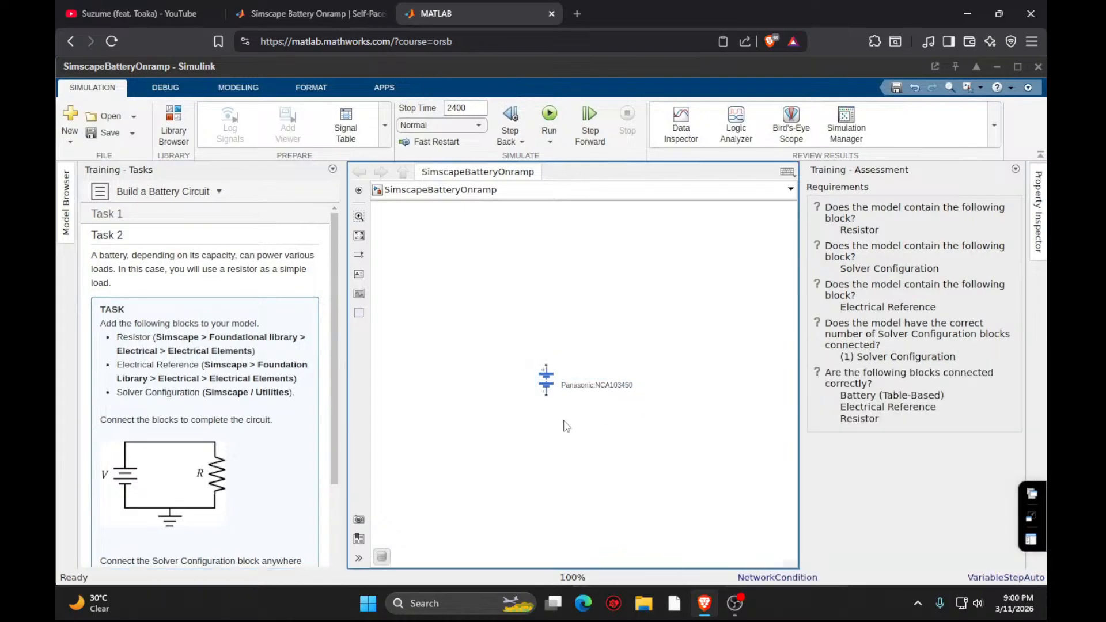
pyautogui.doubleClick(447, 449)
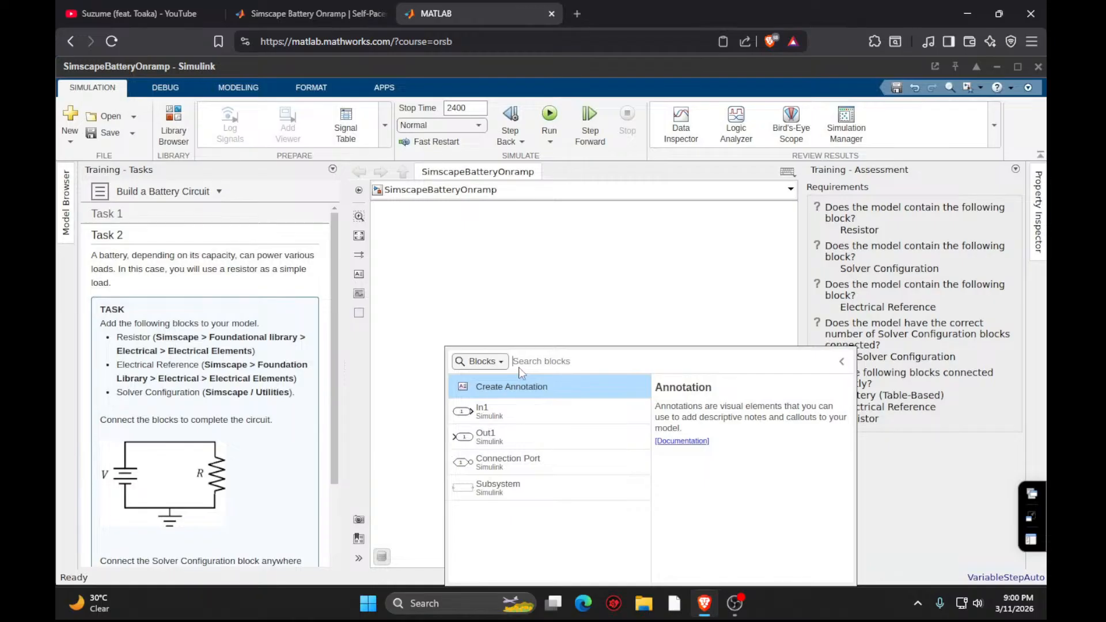
pyautogui.write('el')
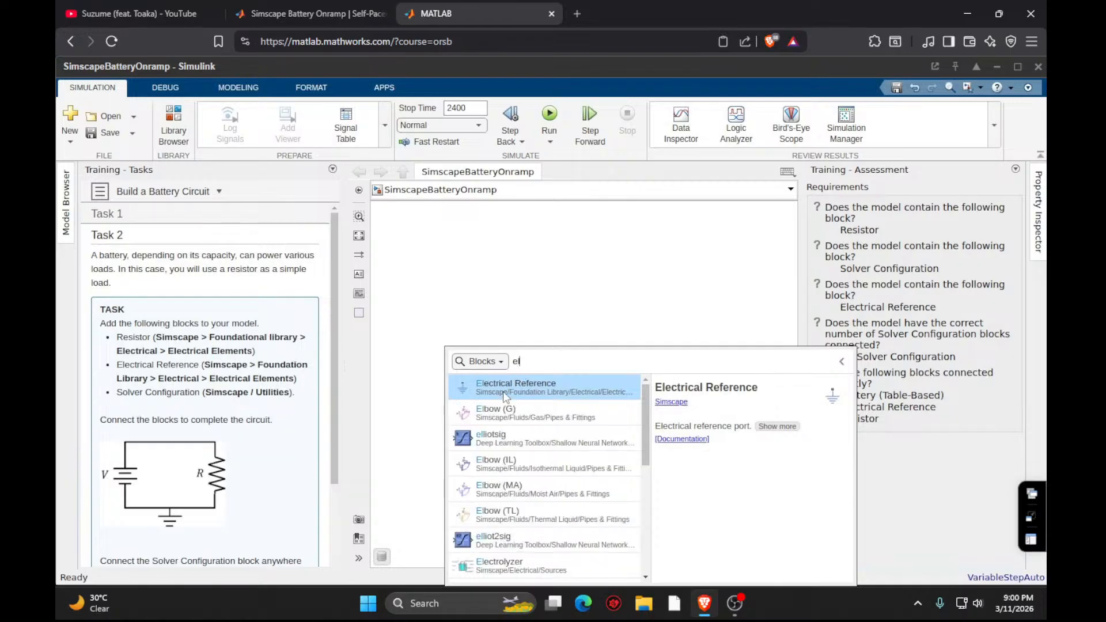
pyautogui.click(503, 392)
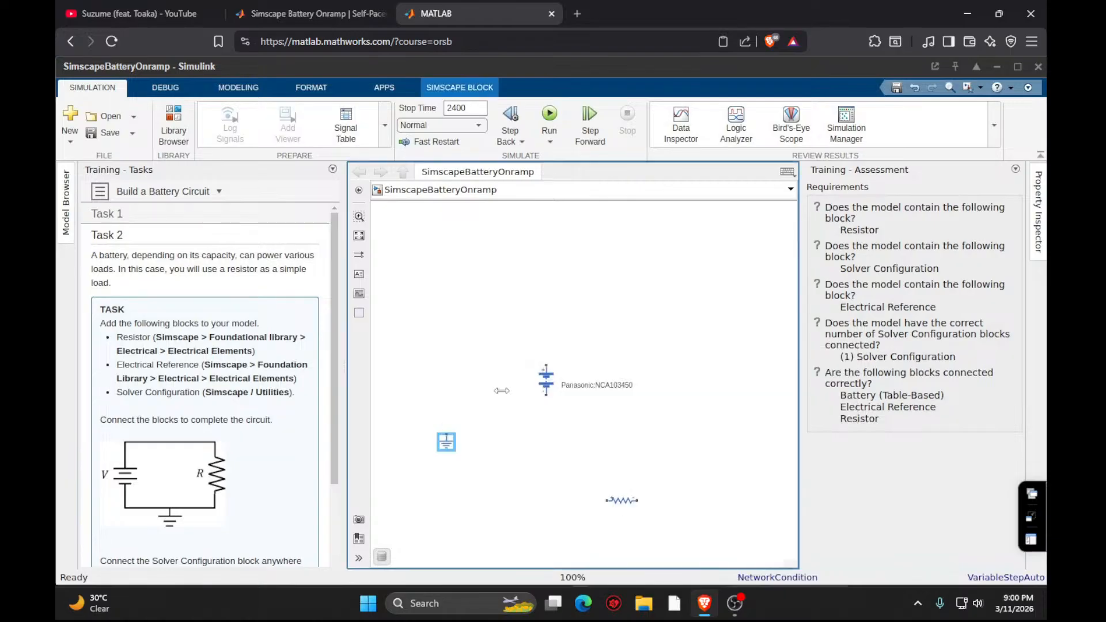
# - Wire the resistor across the battery's two terminals and connect the Electrical Reference to the battery's negative line
pyautogui.moveTo(630, 500)
pyautogui.mouseDown()
pyautogui.moveTo(706, 377)
pyautogui.moveTo(636, 342)
pyautogui.moveTo(590, 339)
pyautogui.moveTo(679, 359)
pyautogui.moveTo(546, 368)
pyautogui.mouseUp()
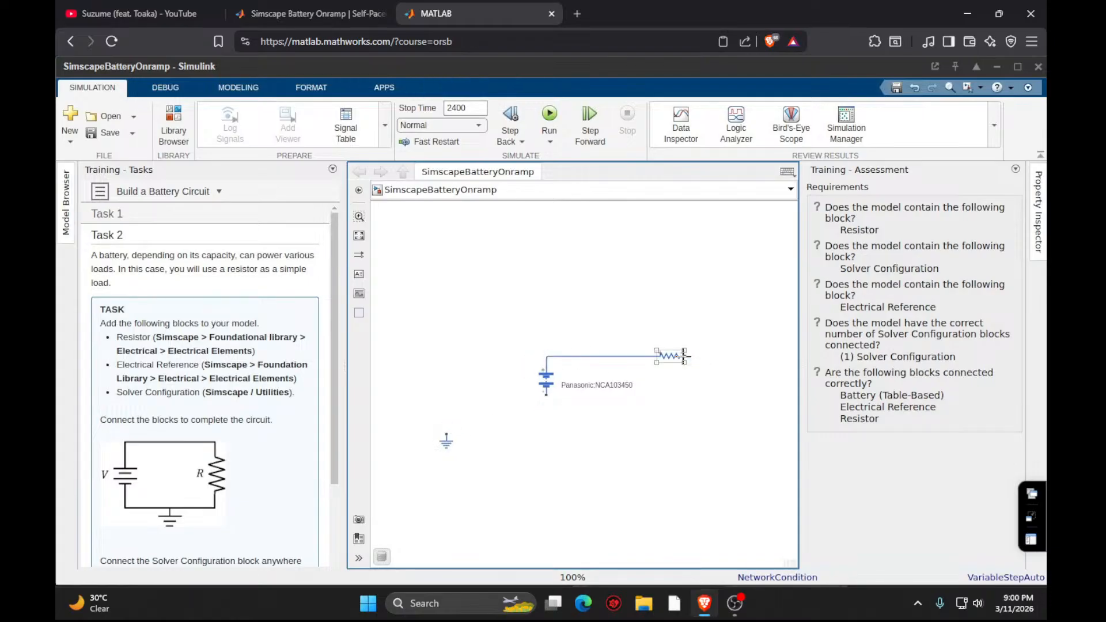
pyautogui.moveTo(688, 356); pyautogui.dragTo(695, 401)
pyautogui.moveTo(563, 435); pyautogui.dragTo(546, 406)
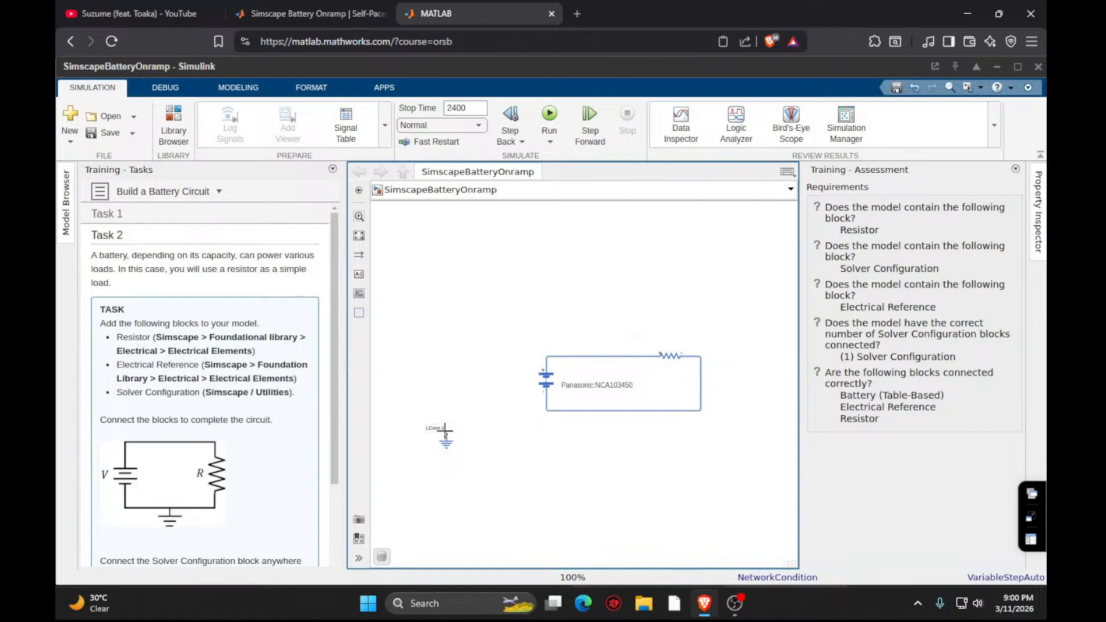
pyautogui.moveTo(448, 434); pyautogui.dragTo(553, 411)
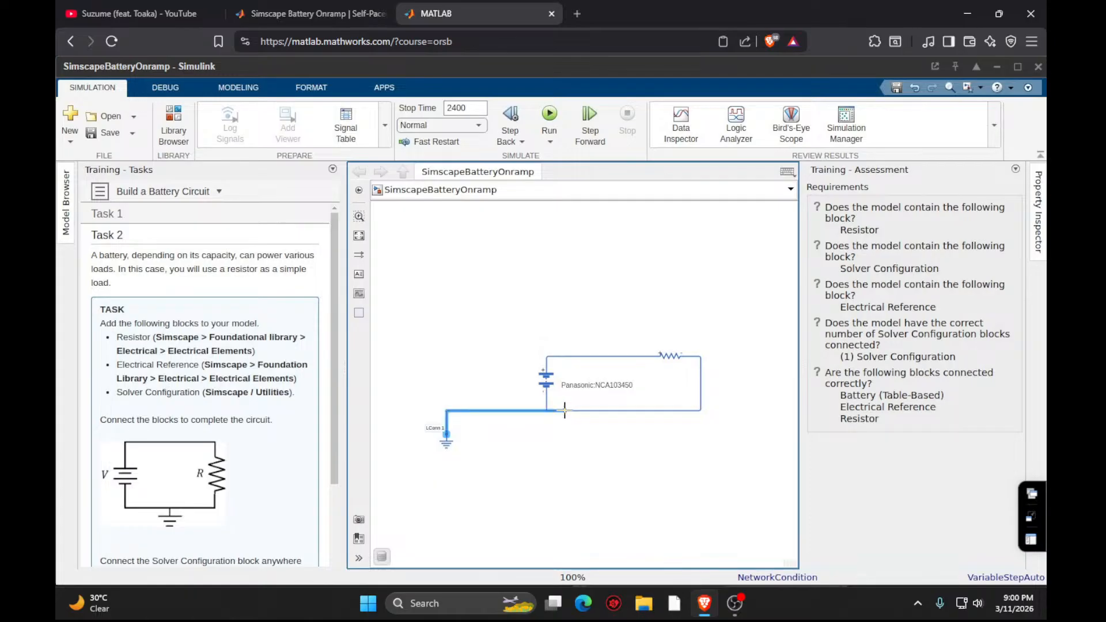
# - Add a Solver Configuration block from Simscape/Utilities below the circuit and connect it to the circuit's lower line
pyautogui.scroll(-3, 226, 346)
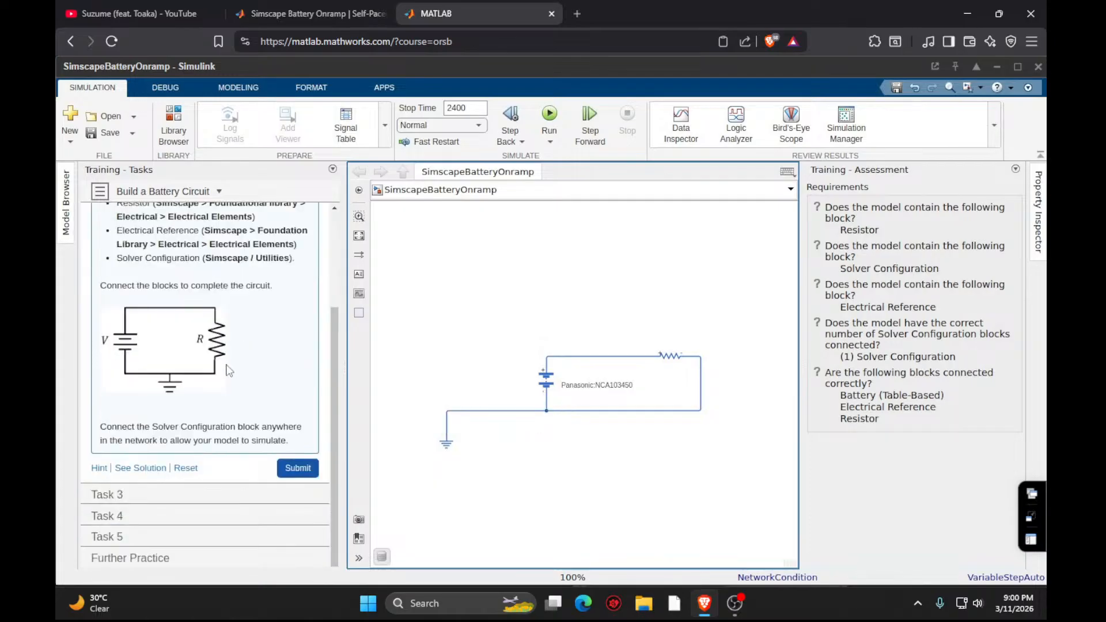
pyautogui.click(295, 470)
pyautogui.doubleClick(530, 477)
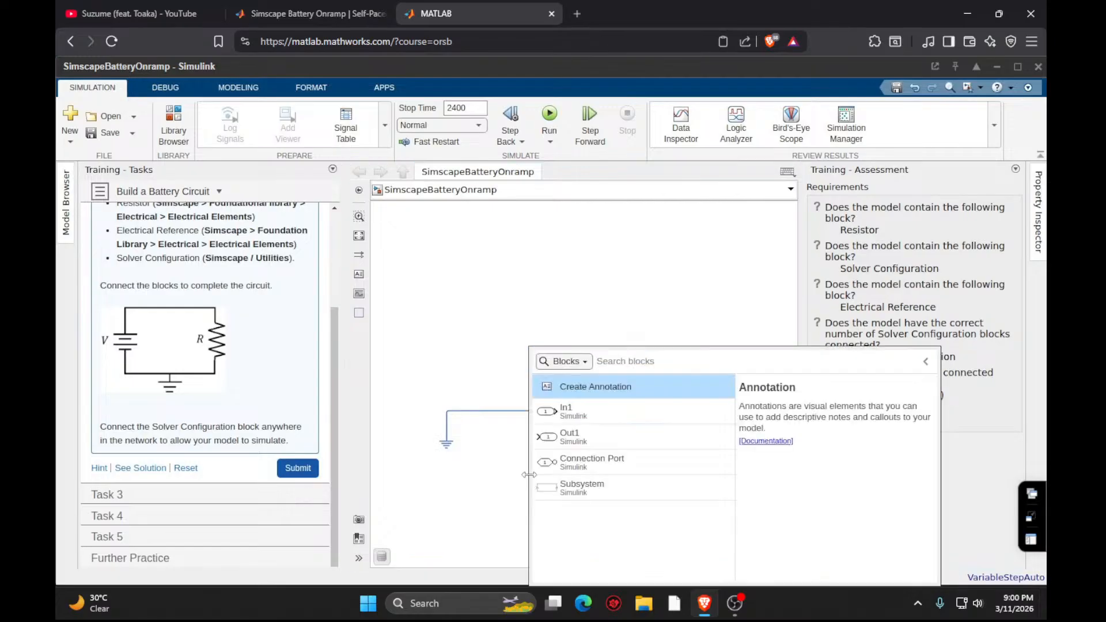
pyautogui.write('solver')
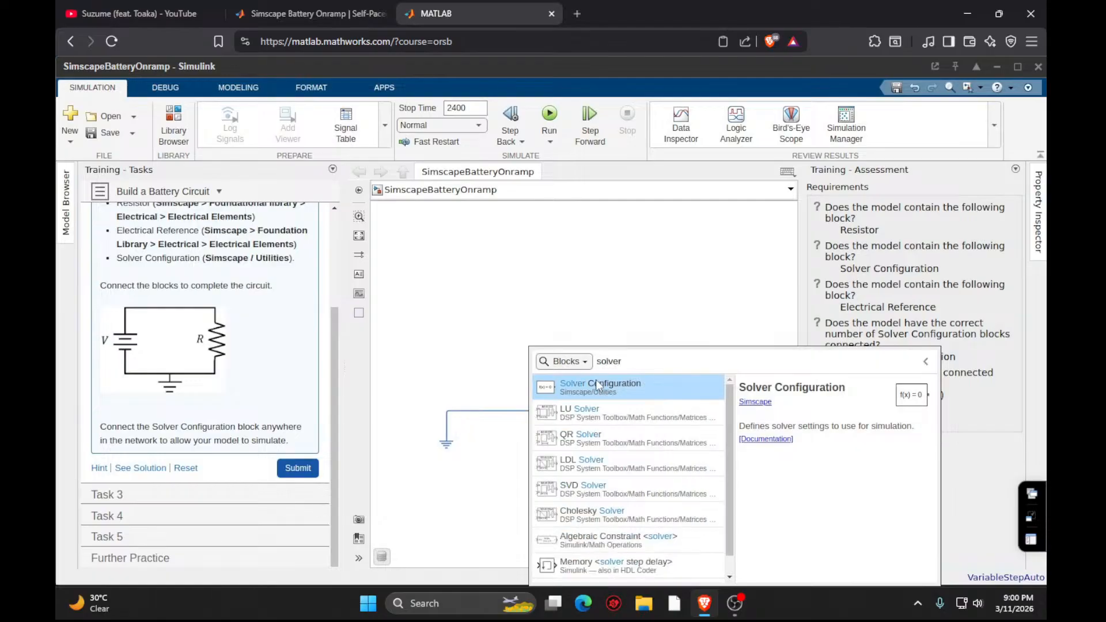
pyautogui.click(596, 380)
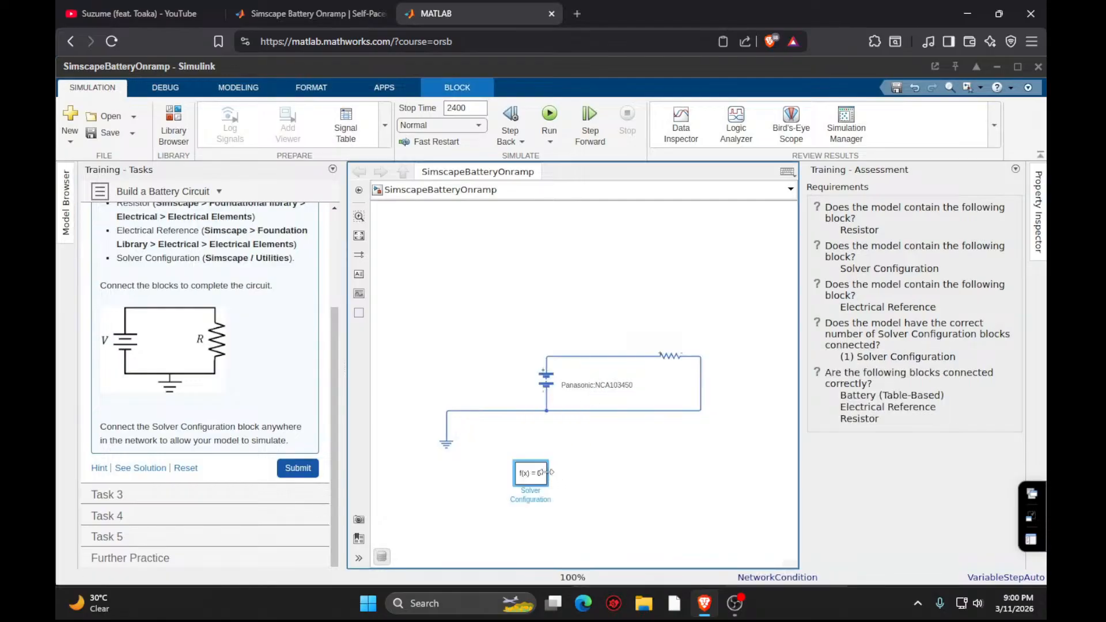
pyautogui.click(660, 489)
pyautogui.moveTo(549, 473); pyautogui.dragTo(626, 411)
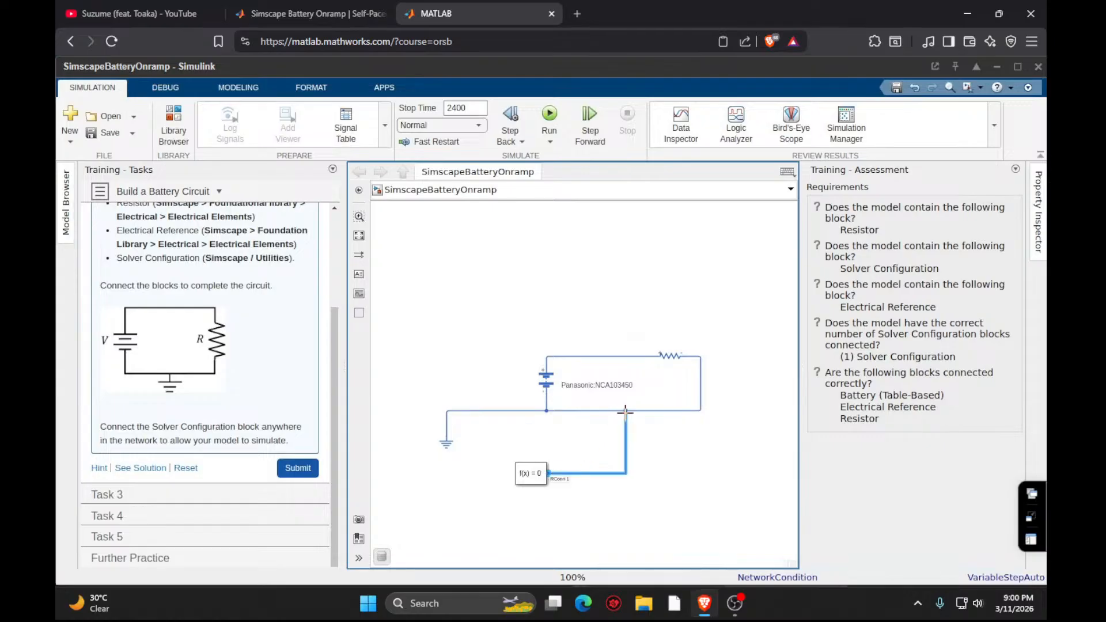
# - Submit Task 2, proceed to Task 3 and read its instructions
pyautogui.click(301, 468)
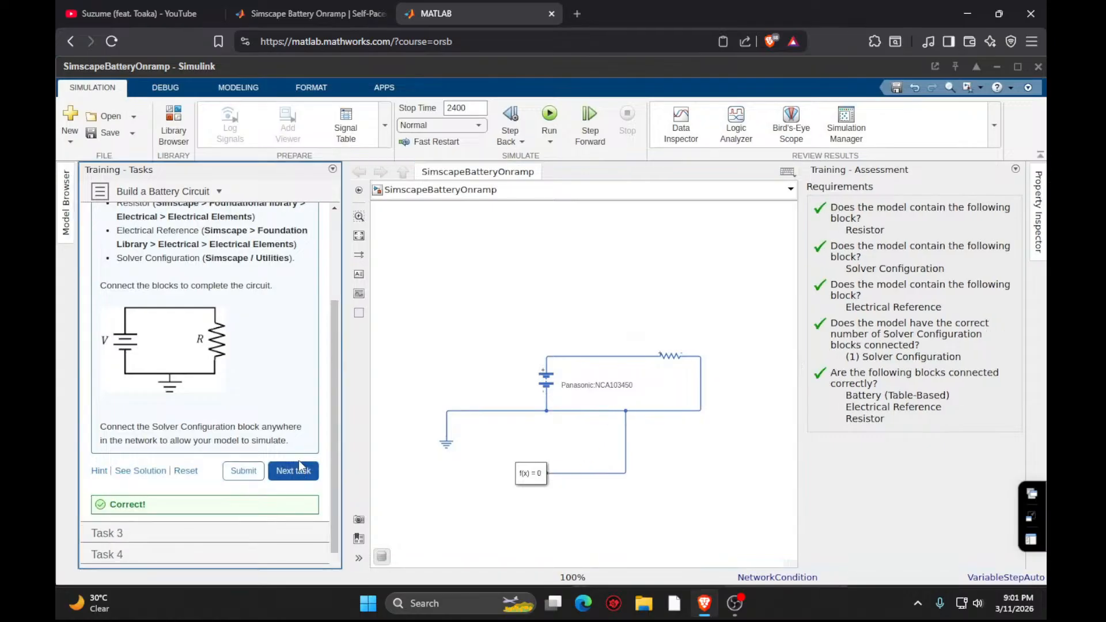
pyautogui.click(298, 468)
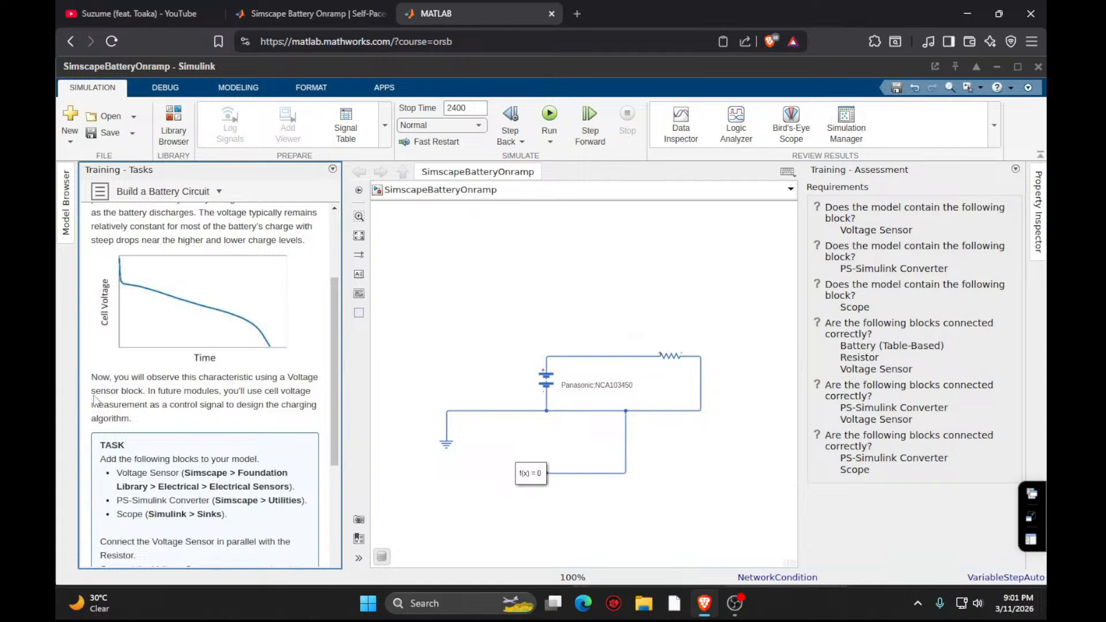
pyautogui.scroll(-3, 100, 407)
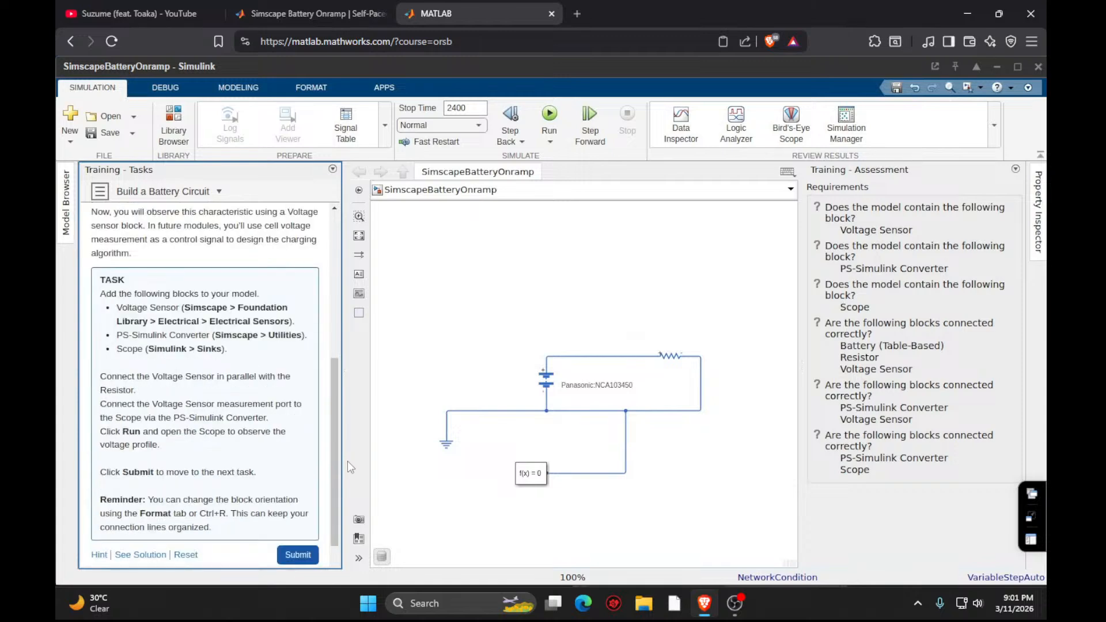
# - Add the Simscape Foundation Library's Voltage Sensor block below the circuit
pyautogui.doubleClick(632, 527)
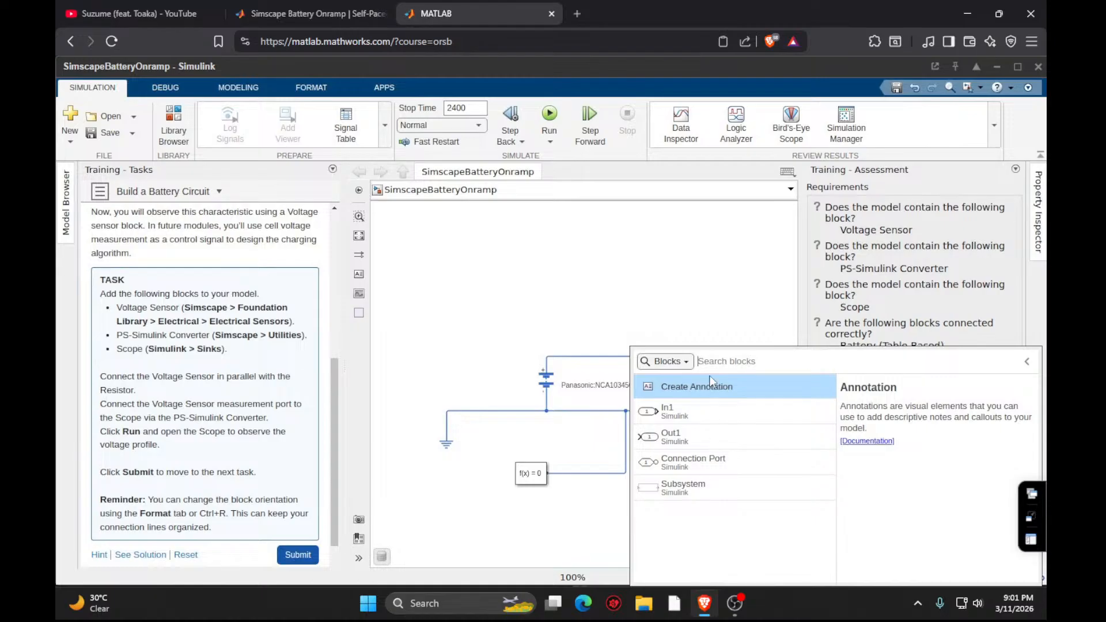
pyautogui.write('d')
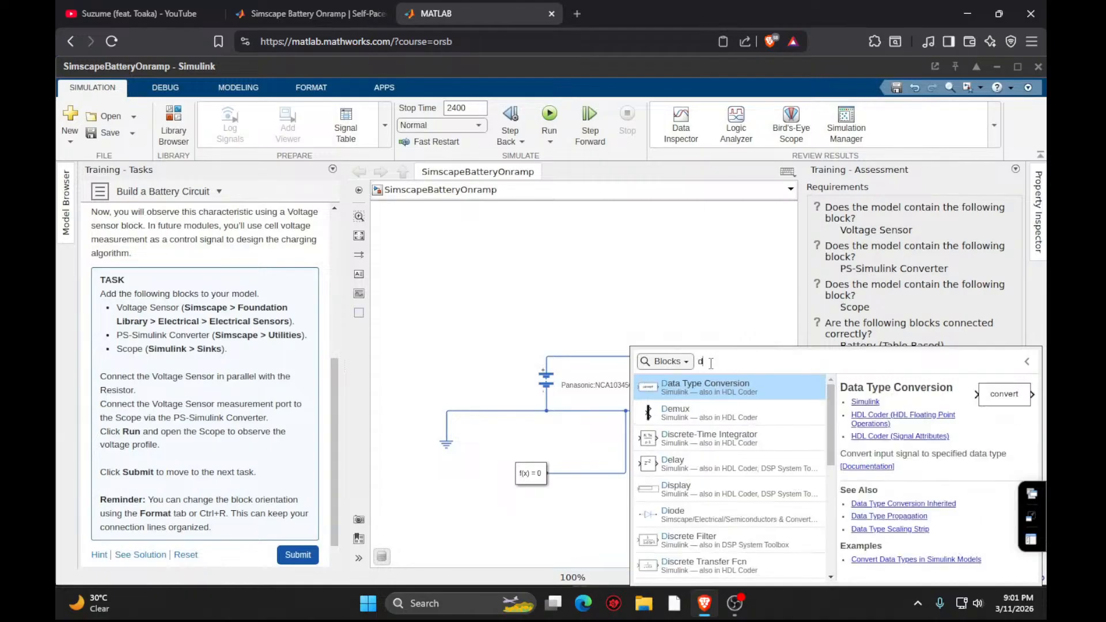
pyautogui.press('BackSpace')
pyautogui.write('voltage')
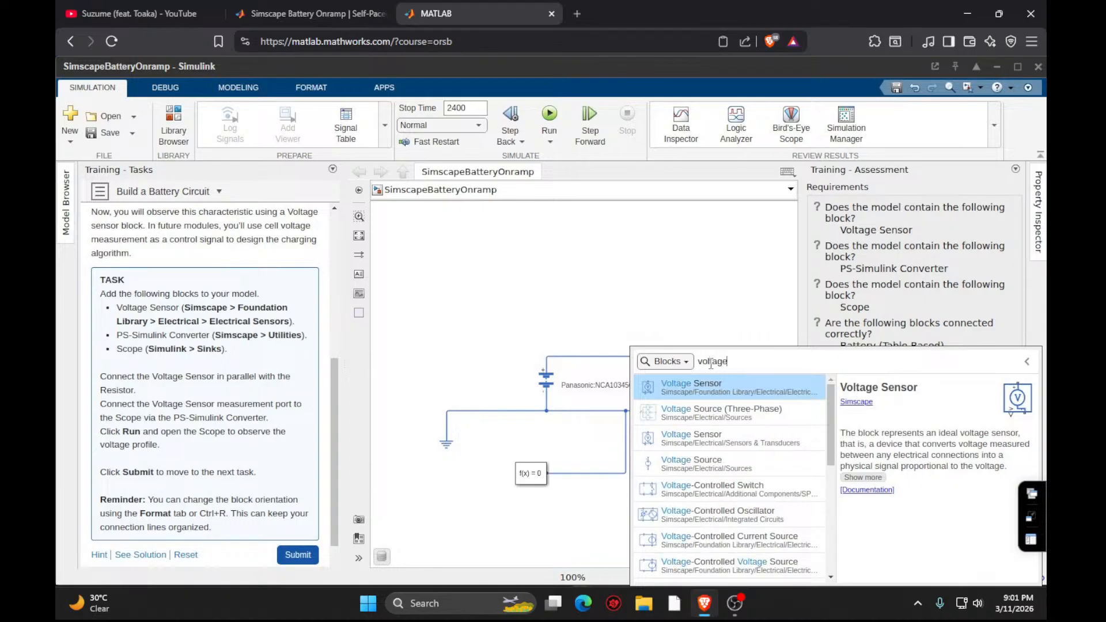
pyautogui.click(713, 395)
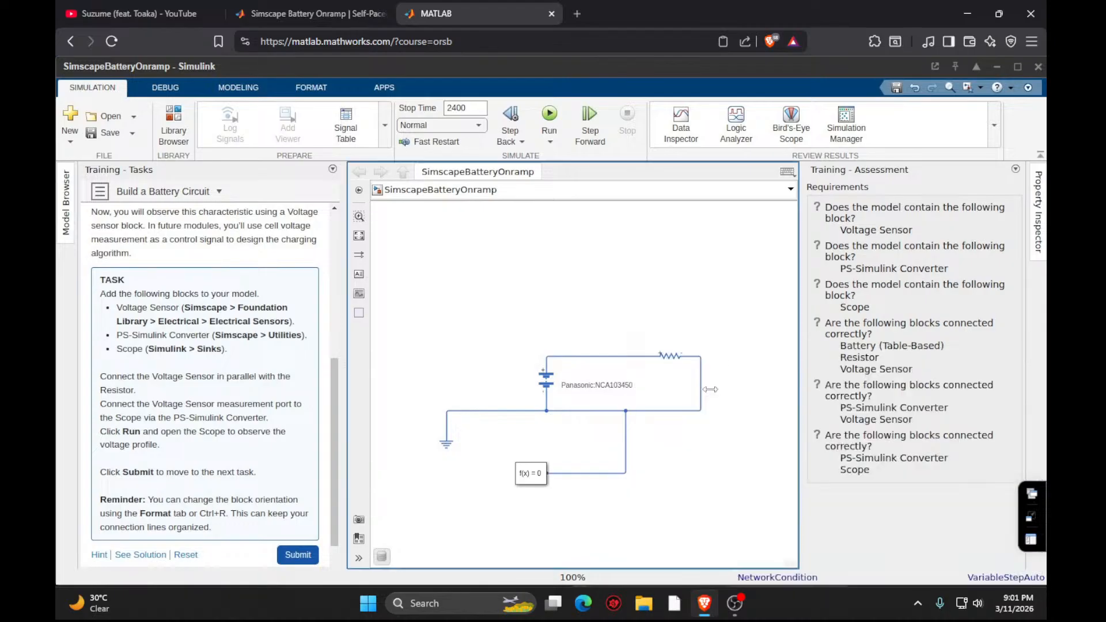
# - Add a PS-Simulink Converter block from Simscape/Utilities beside the Voltage Sensor
pyautogui.doubleClick(710, 507)
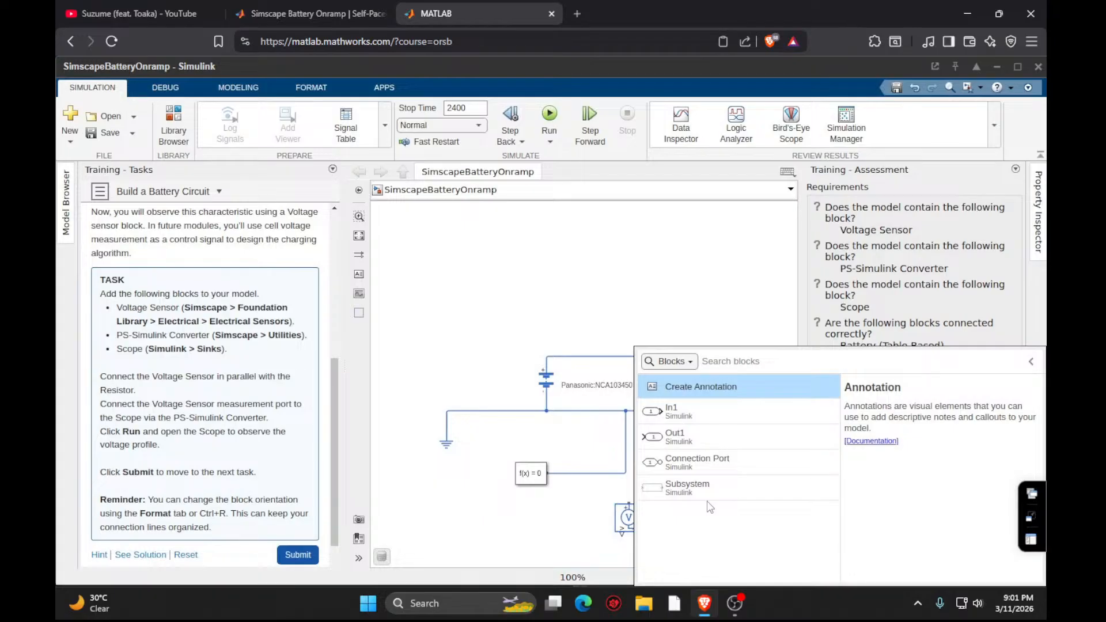
pyautogui.write('p')
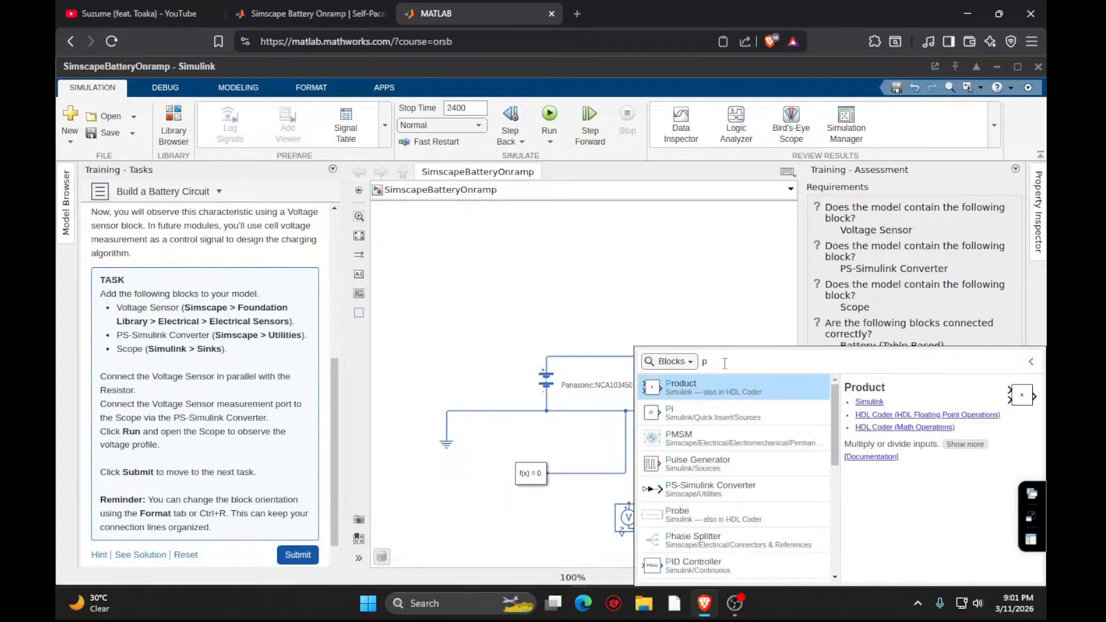
pyautogui.write('s')
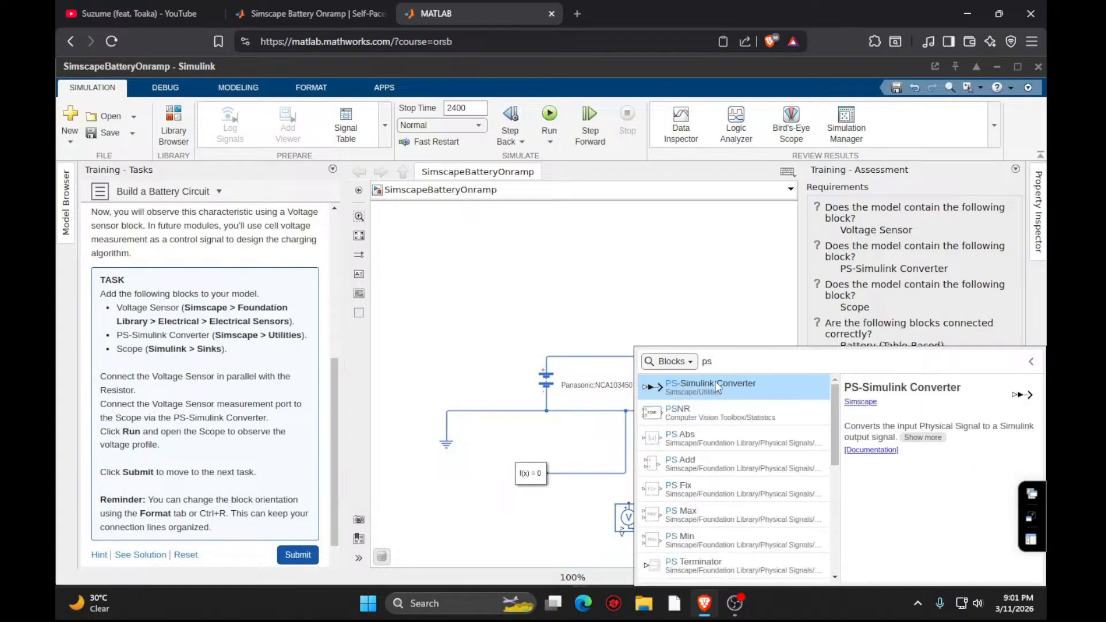
pyautogui.click(714, 383)
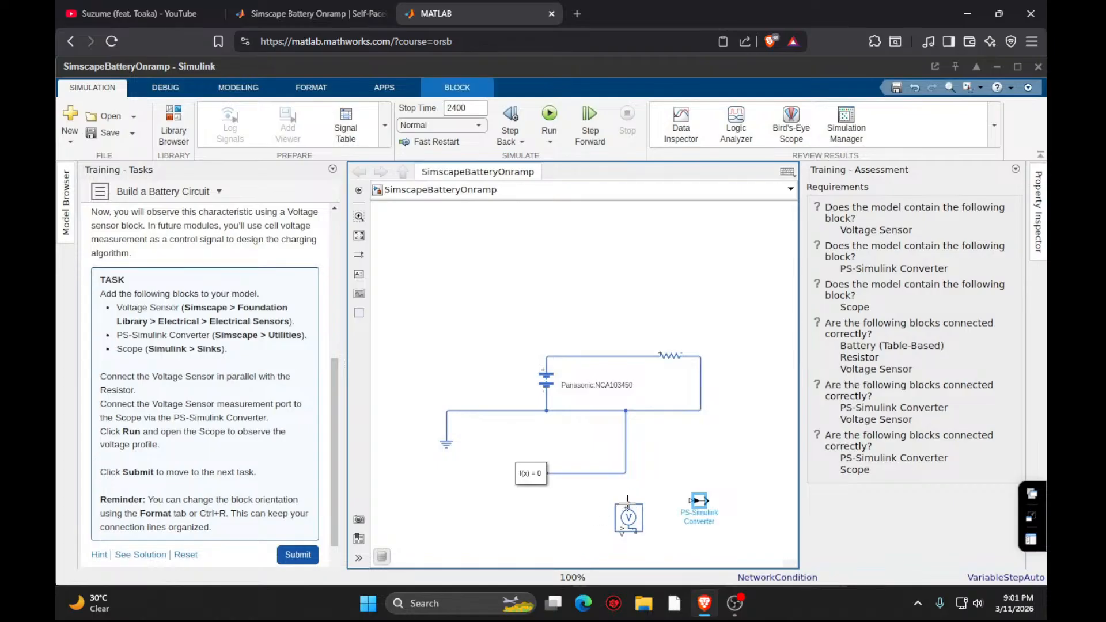
# - Connect the Voltage Sensor in parallel with the Resistor and its measurement port to the PS-Simulink Converter's input
pyautogui.moveTo(628, 503); pyautogui.dragTo(629, 356)
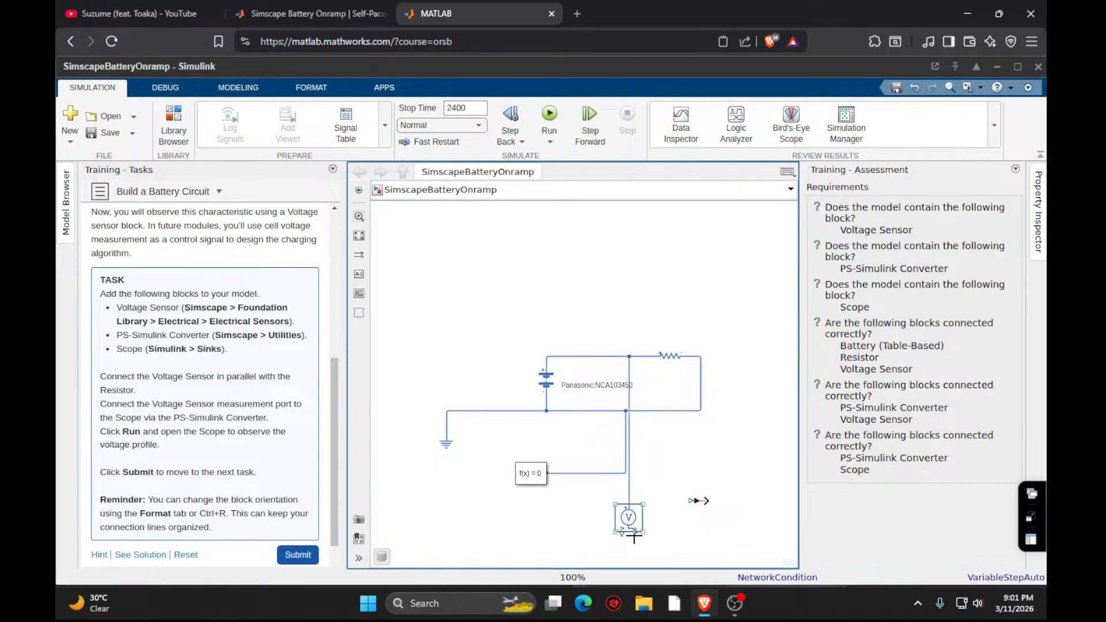
pyautogui.moveTo(634, 537)
pyautogui.mouseDown()
pyautogui.moveTo(670, 521)
pyautogui.moveTo(700, 356)
pyautogui.mouseUp()
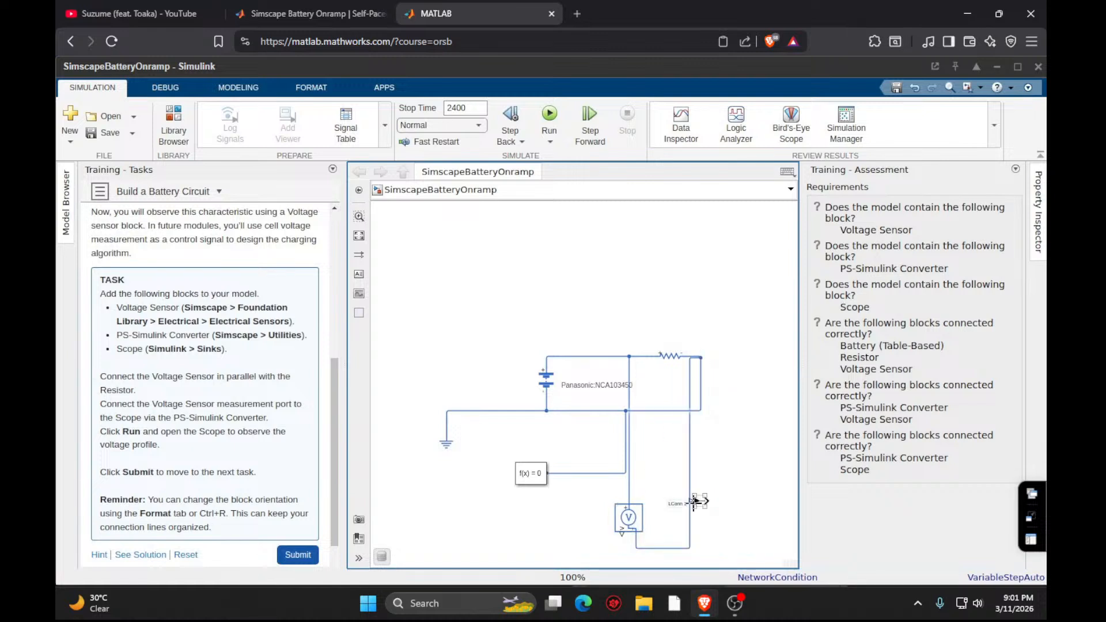
pyautogui.moveTo(693, 502); pyautogui.dragTo(624, 535)
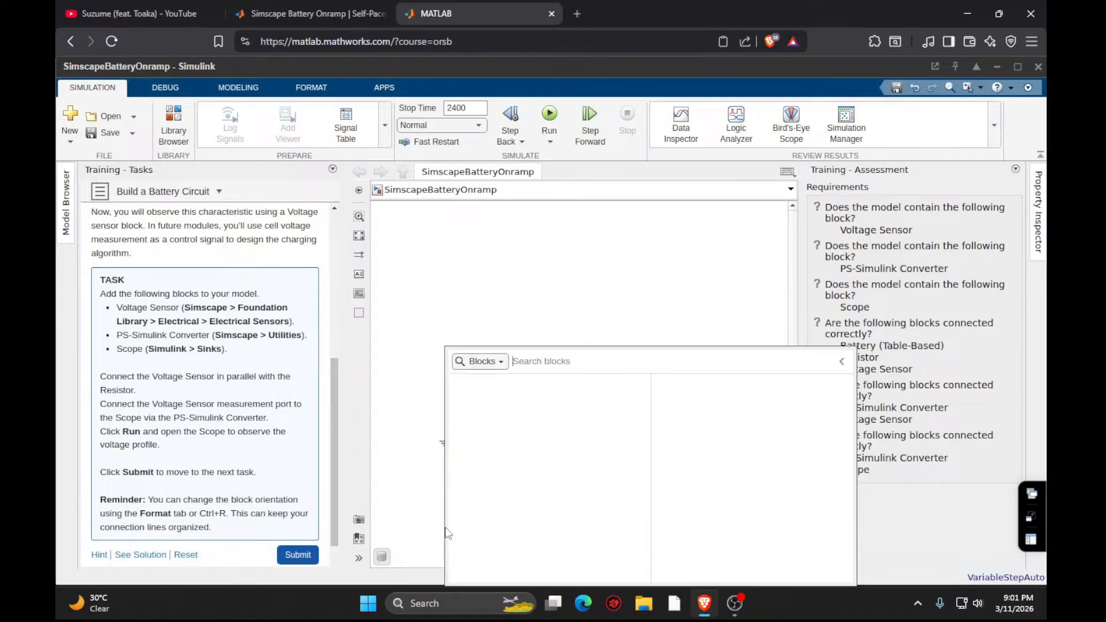
# - Add a Scope block from Simulink/Sinks below the Electrical Reference and connect it to the PS-Simulink Converter's output
pyautogui.doubleClick(449, 533)
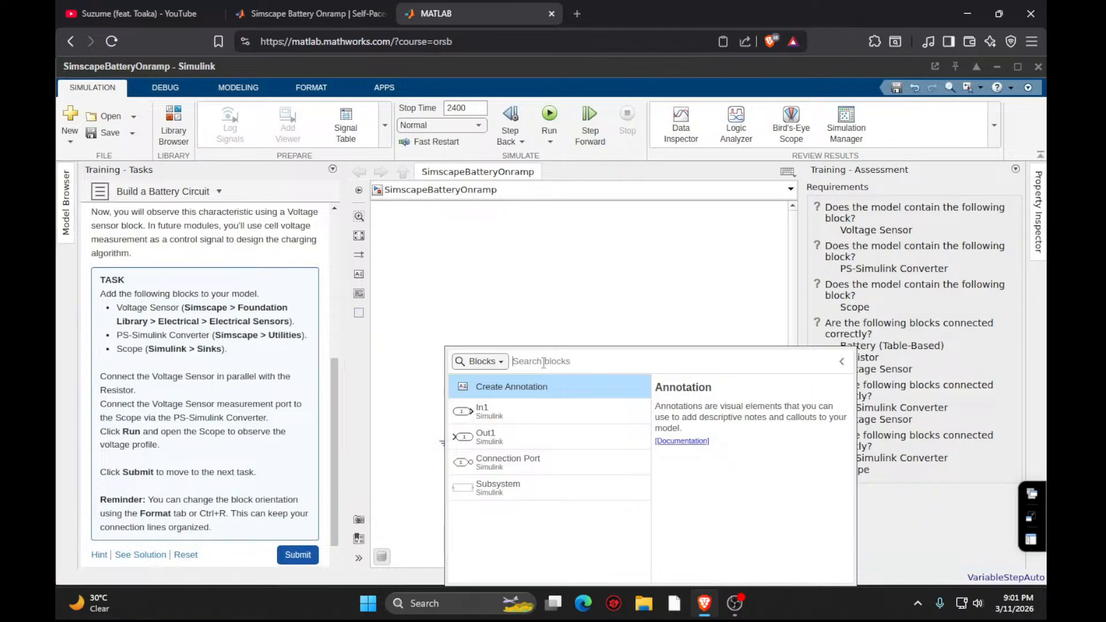
pyautogui.write('scop')
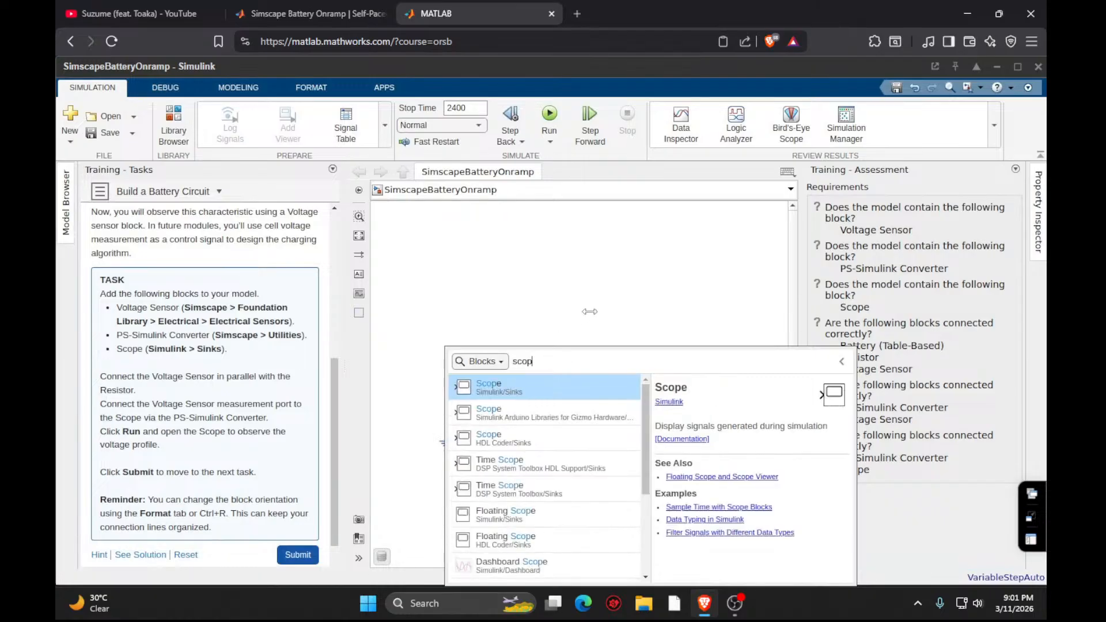
pyautogui.click(524, 394)
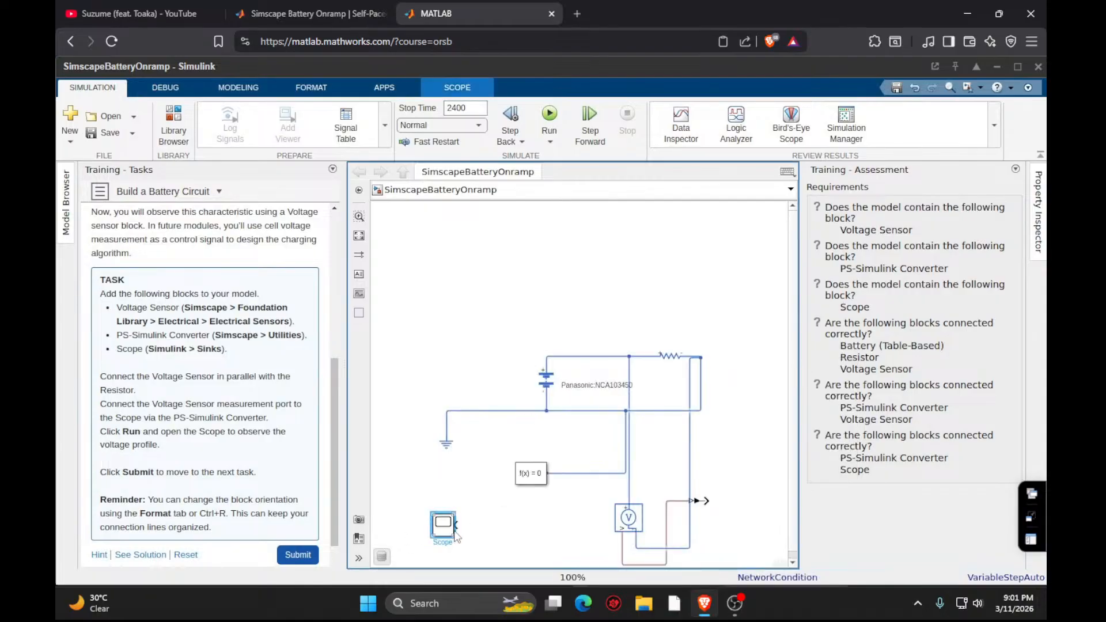
pyautogui.moveTo(455, 525)
pyautogui.mouseDown()
pyautogui.moveTo(679, 514)
pyautogui.moveTo(695, 501)
pyautogui.mouseUp()
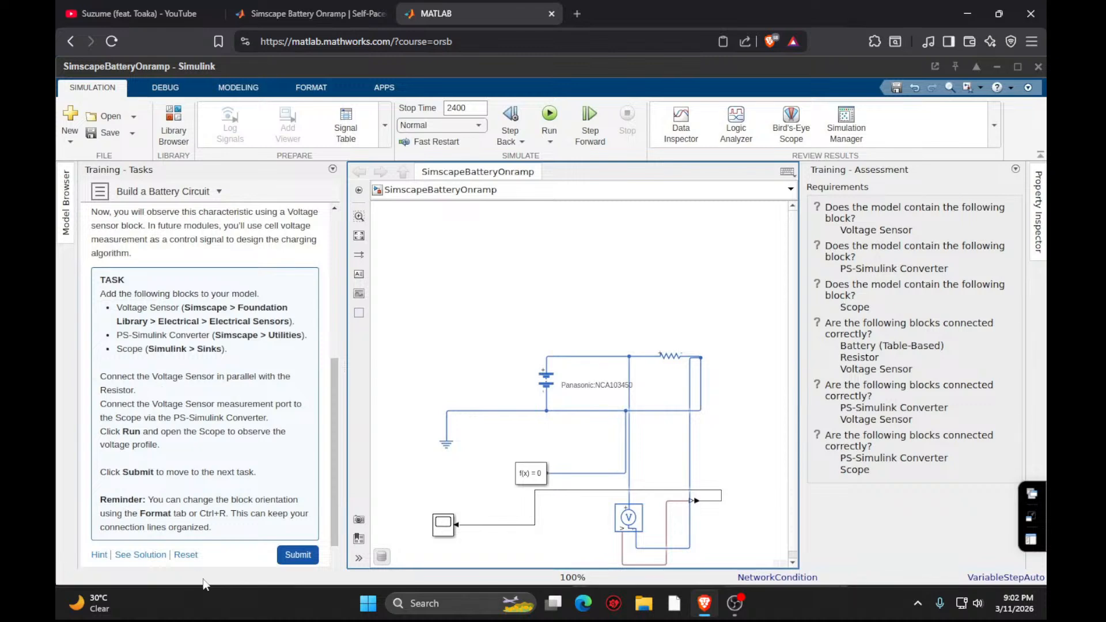
# - Submit Task 3, examine the Scope's plot in a maximized window and close the Scope
pyautogui.click(293, 557)
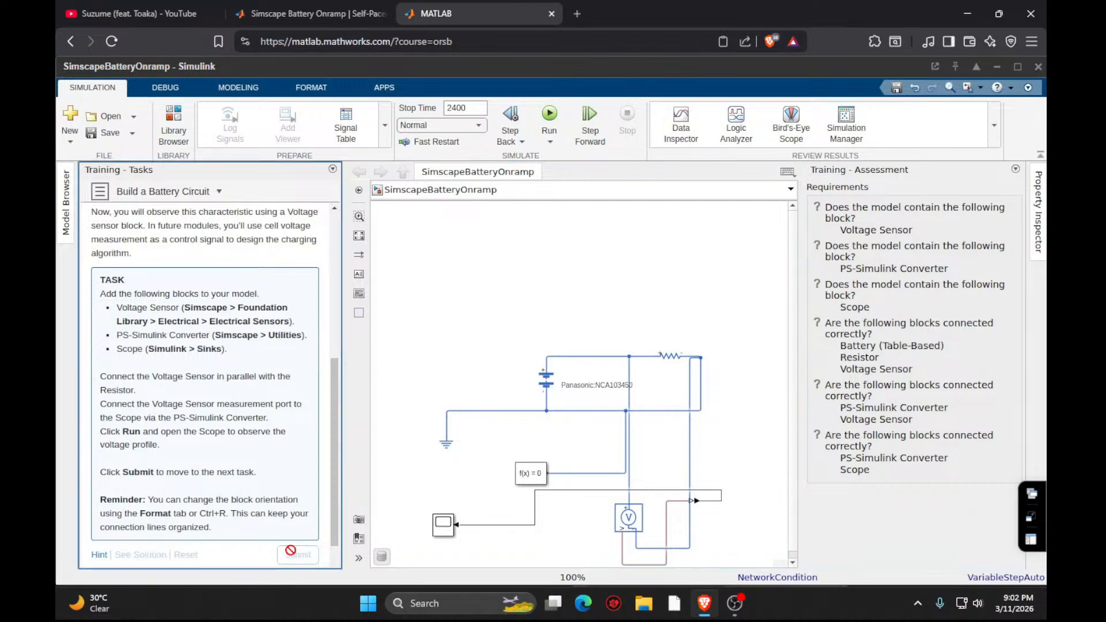
pyautogui.scroll(-1, 570, 506)
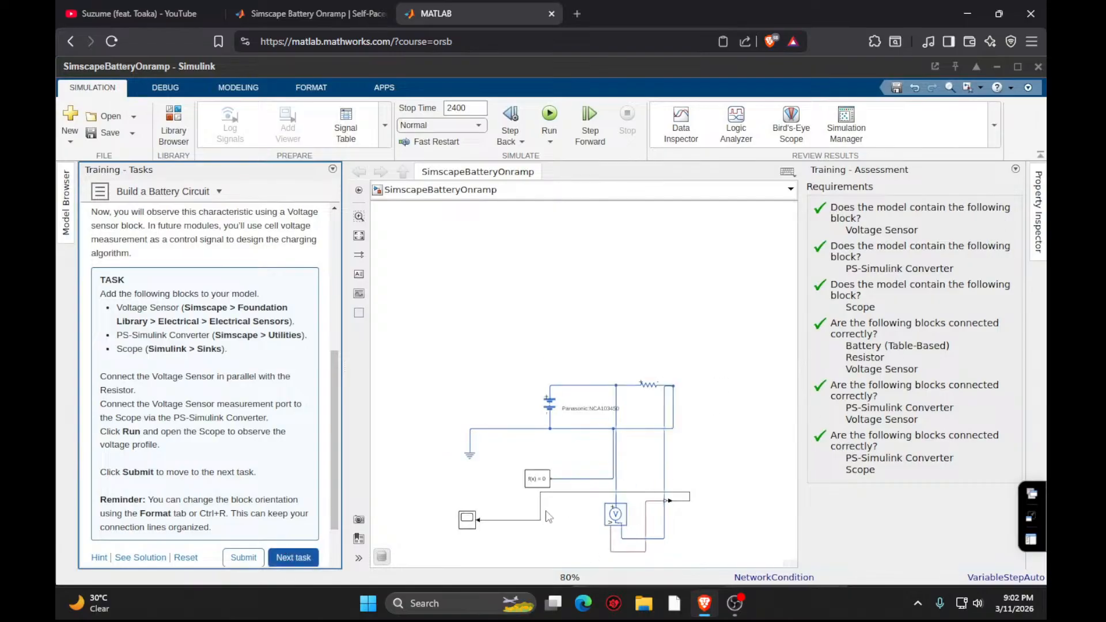
pyautogui.doubleClick(464, 521)
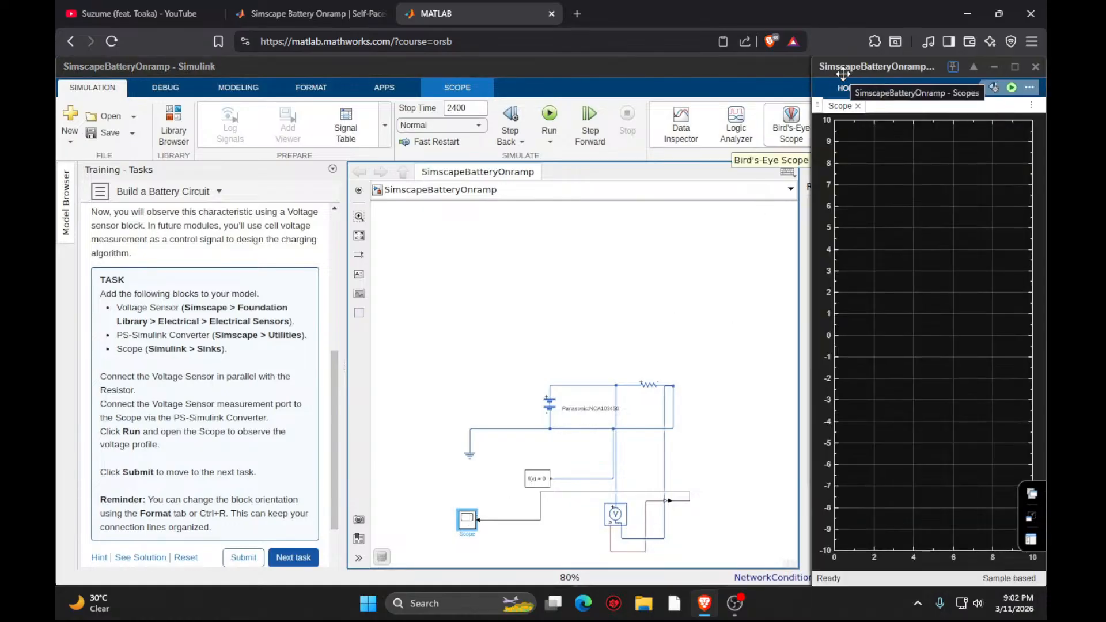
pyautogui.moveTo(843, 73); pyautogui.dragTo(722, 30)
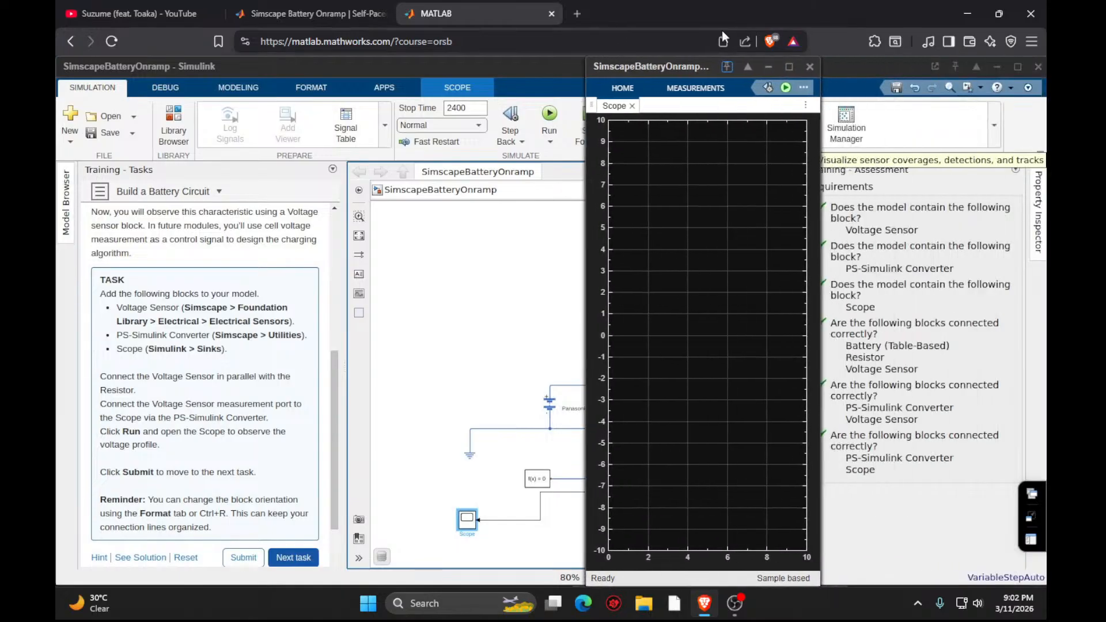
pyautogui.click(790, 68)
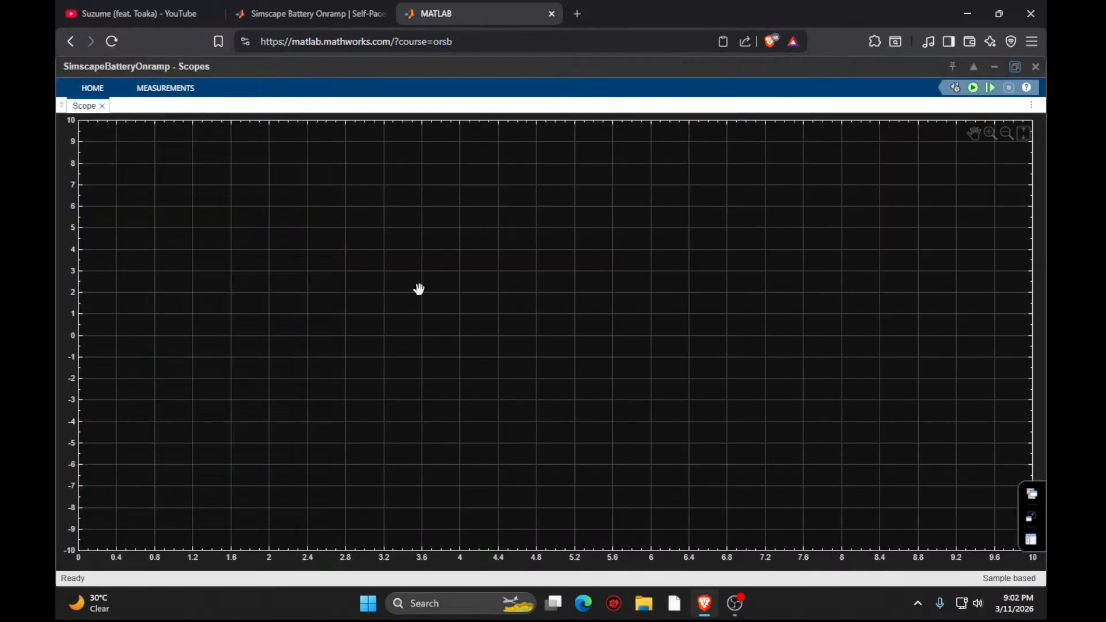
pyautogui.hotkey('ctrl', 'a')
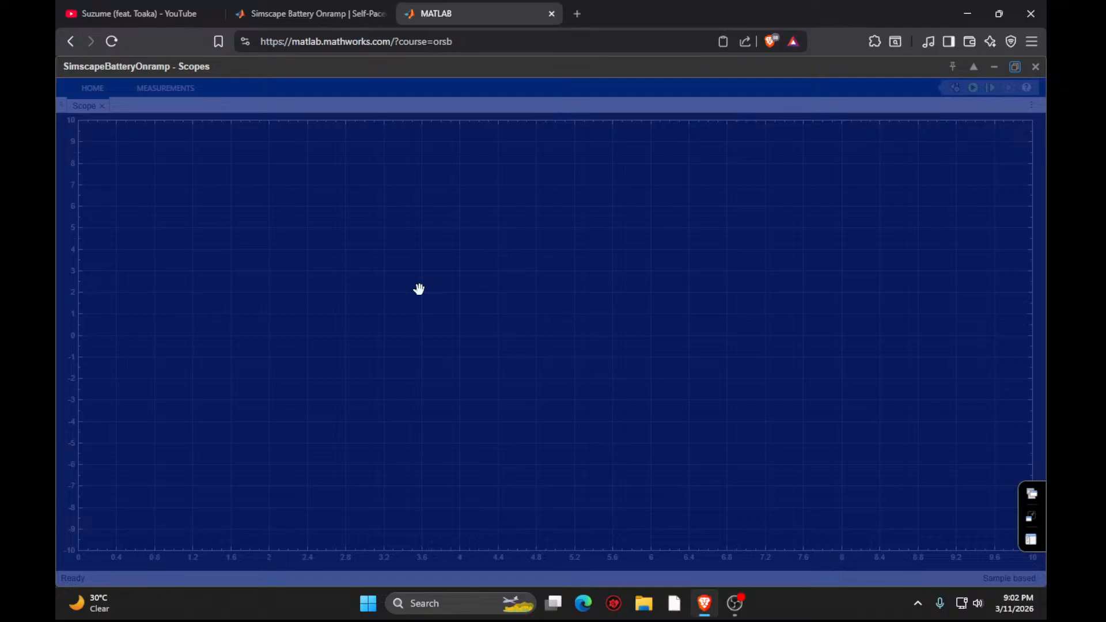
pyautogui.click(419, 289)
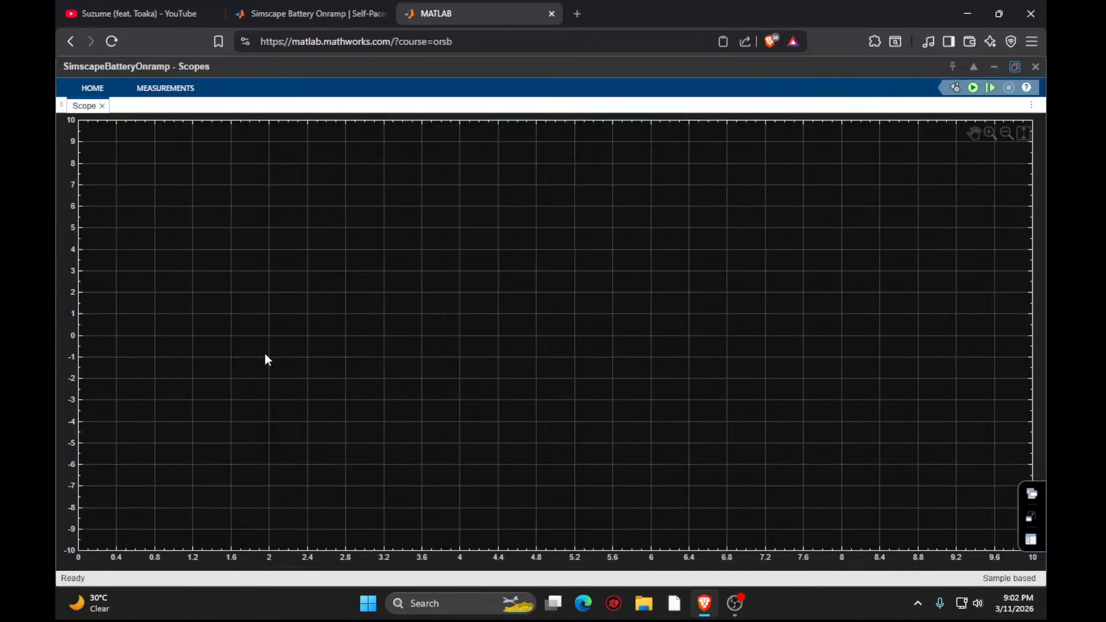
pyautogui.moveTo(264, 358); pyautogui.dragTo(781, 338)
pyautogui.click(1034, 70)
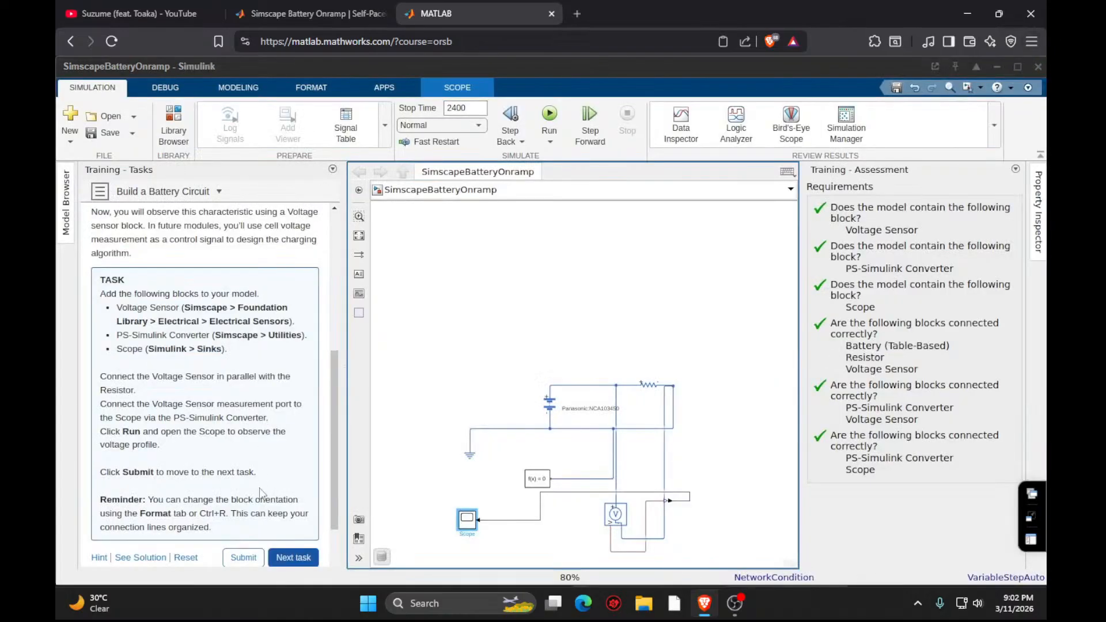
# - Proceed to Task 4, look back over the Task 2 and Task 3 instructions and read those of Task 4
pyautogui.click(288, 555)
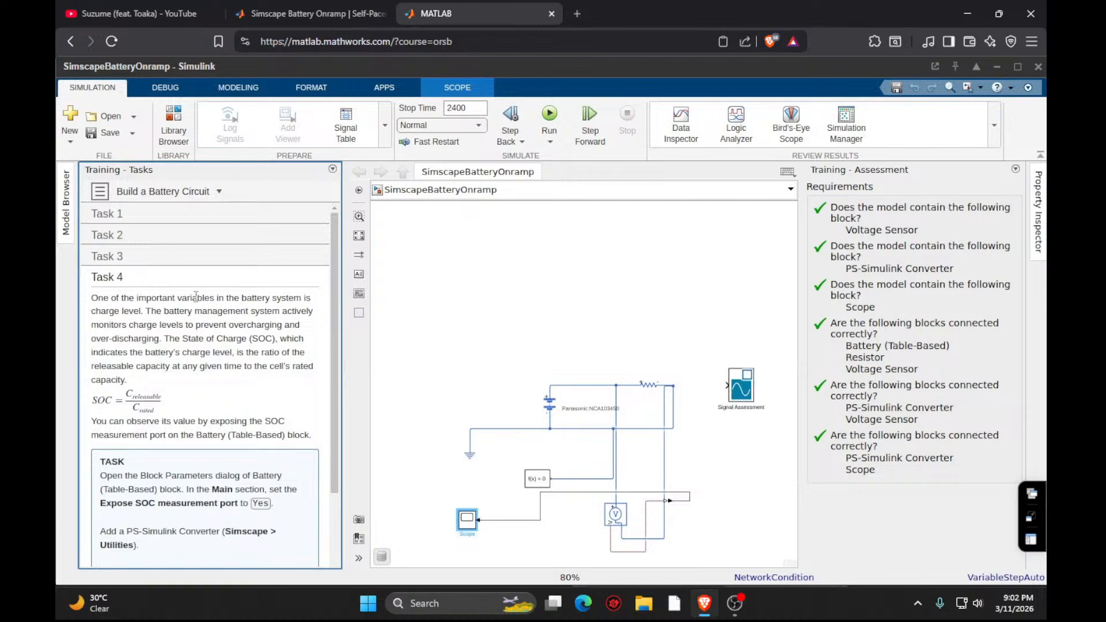
pyautogui.click(134, 257)
pyautogui.click(137, 235)
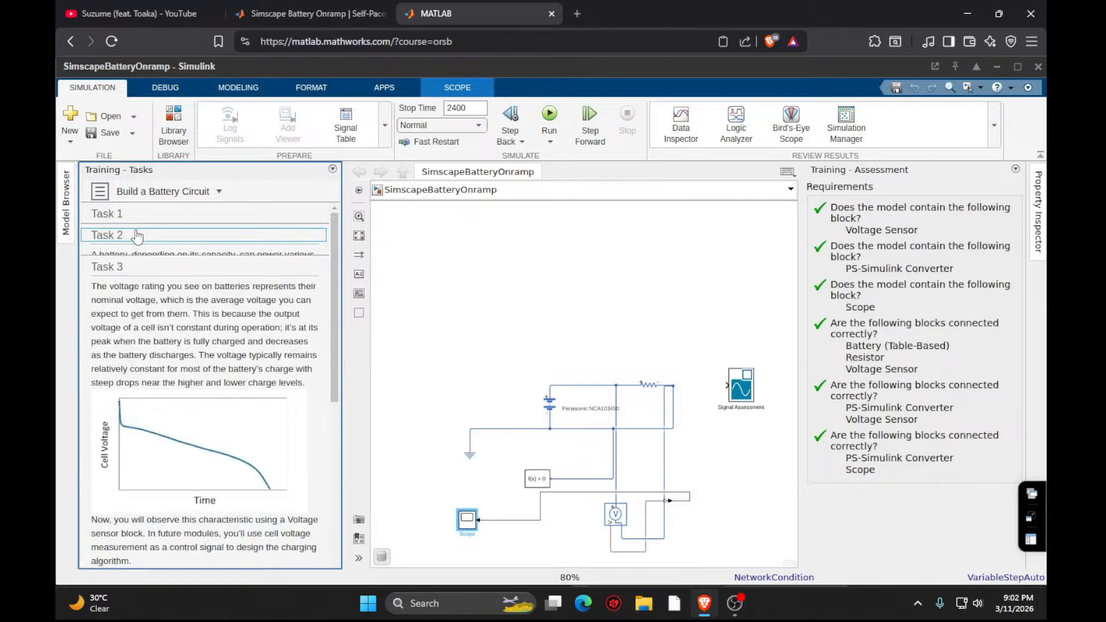
pyautogui.click(138, 235)
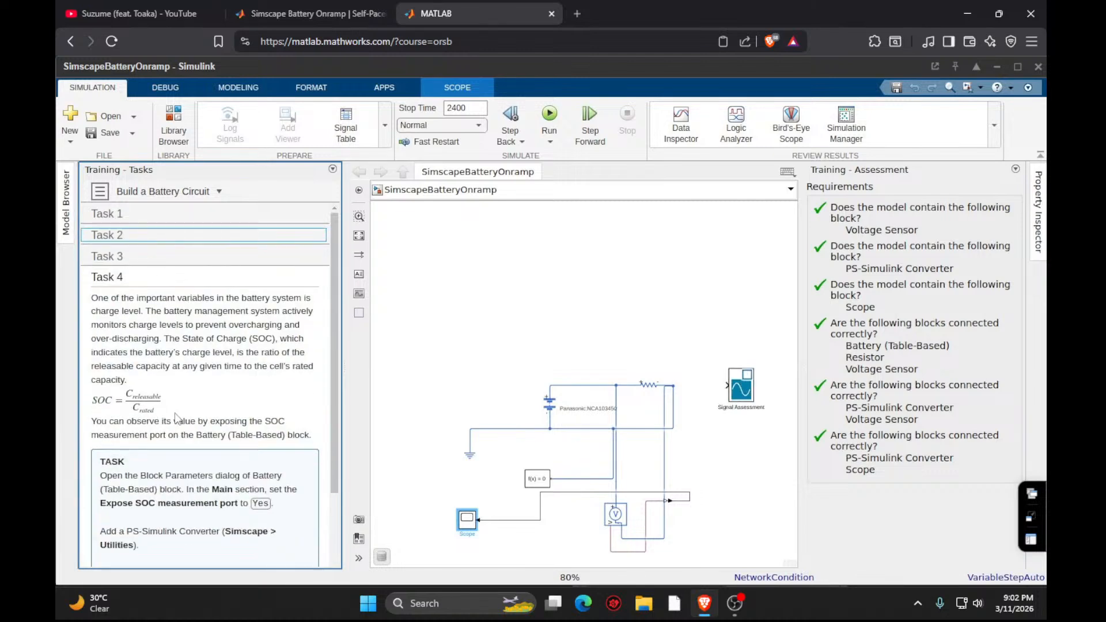
pyautogui.click(141, 257)
pyautogui.click(167, 235)
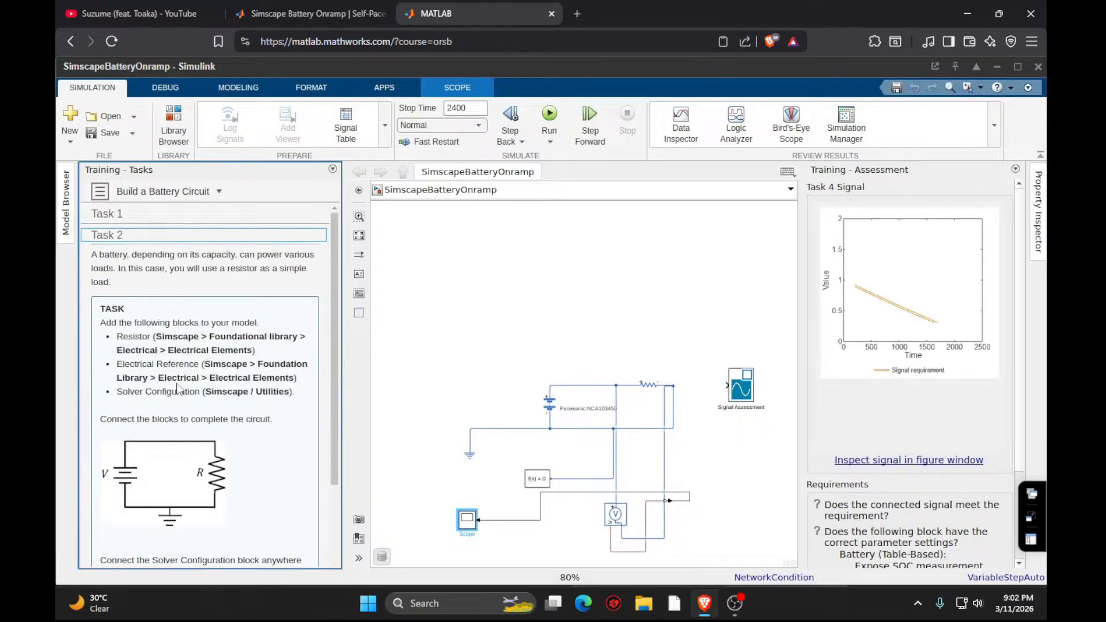
pyautogui.scroll(-5, 178, 397)
pyautogui.scroll(3, 225, 357)
pyautogui.scroll(-3, 210, 316)
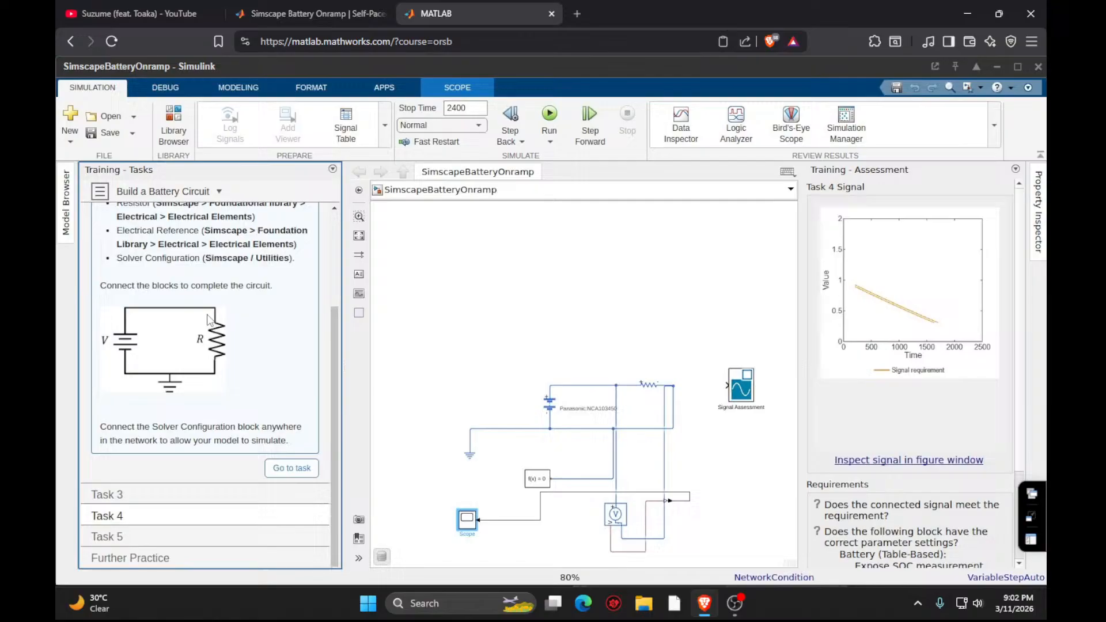
pyautogui.click(166, 494)
pyautogui.scroll(-3, 167, 448)
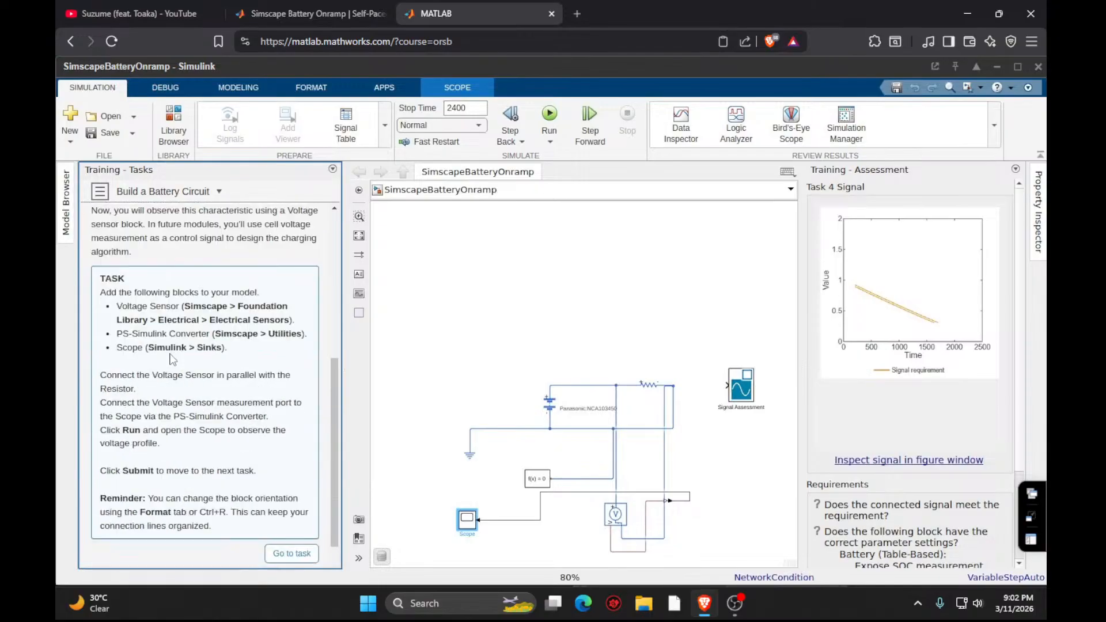
pyautogui.scroll(-1, 171, 359)
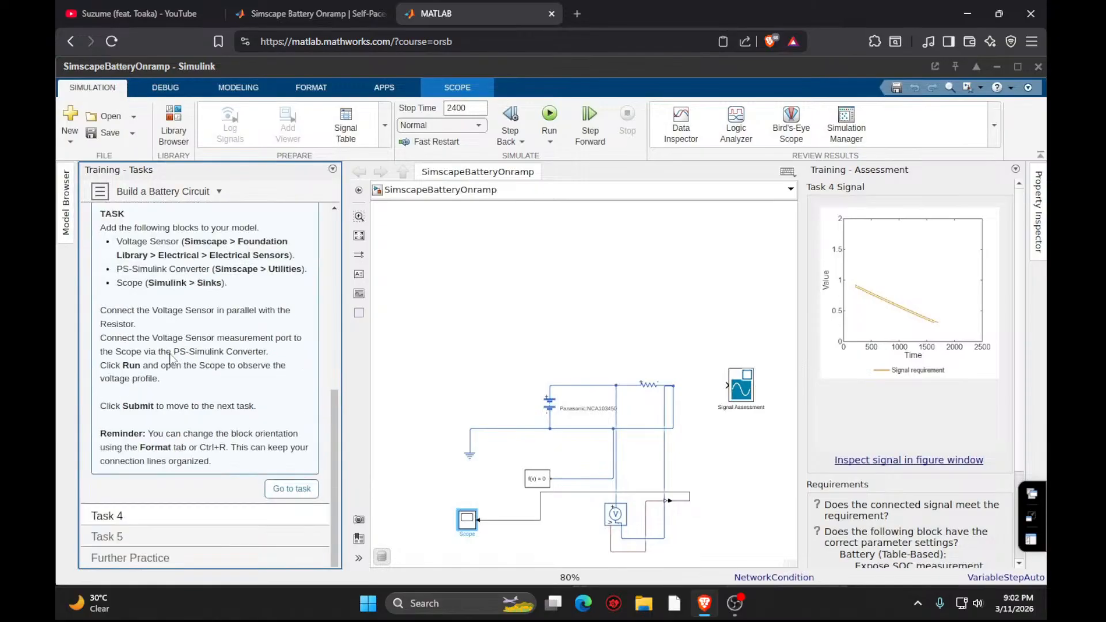
pyautogui.click(190, 517)
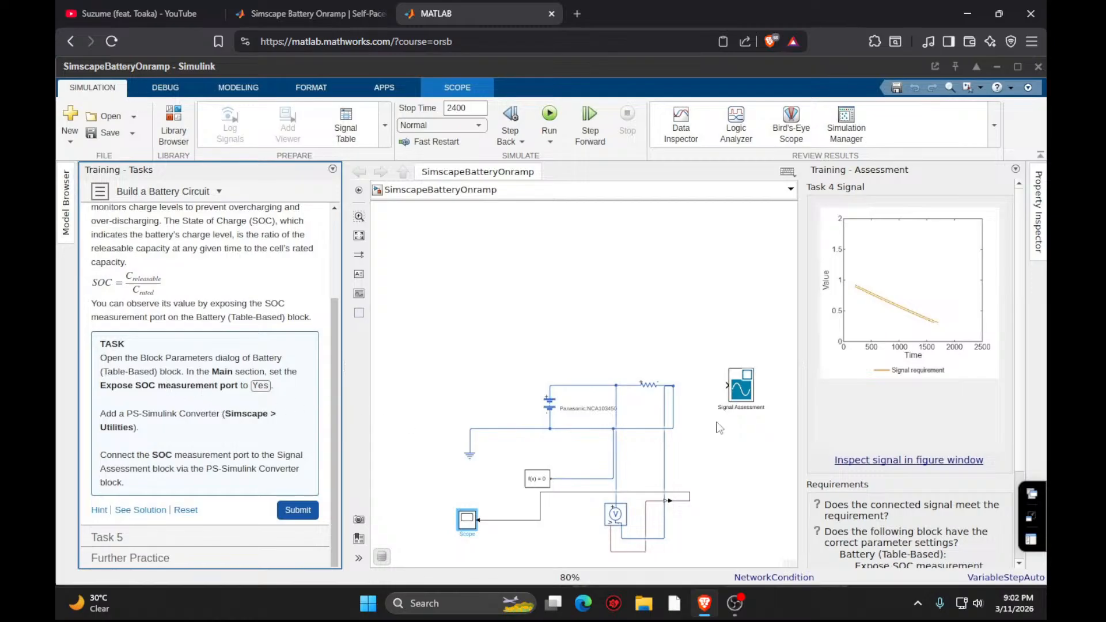
# - Set the Battery (Table-Based) block's Expose SOC measurement port parameter to Yes and close its parameters dialog
pyautogui.doubleClick(552, 407)
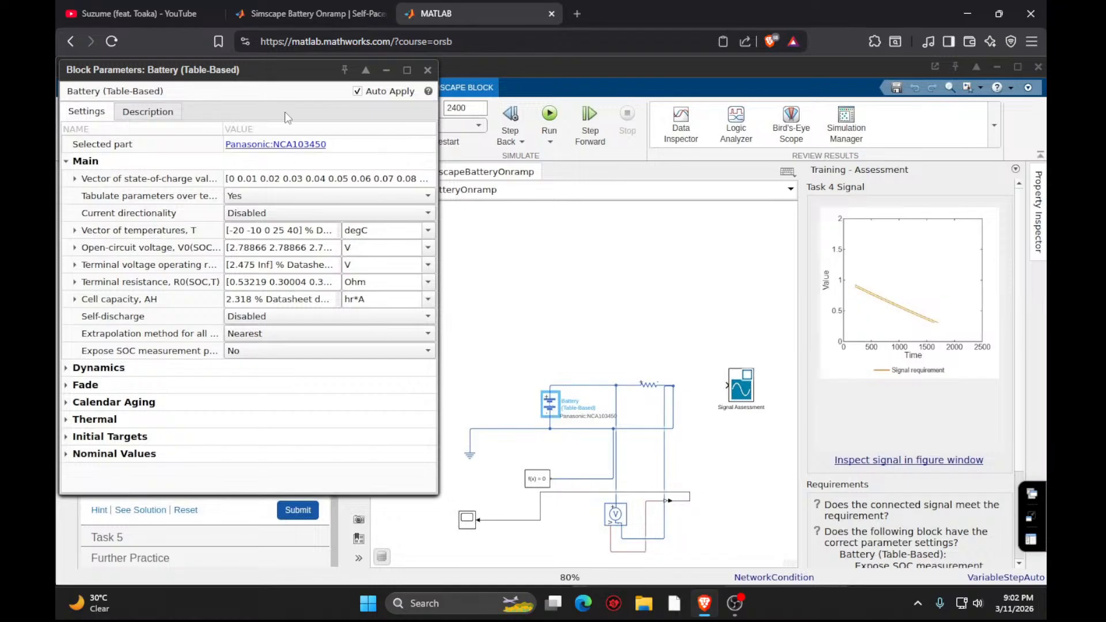
pyautogui.moveTo(270, 71); pyautogui.dragTo(682, 145)
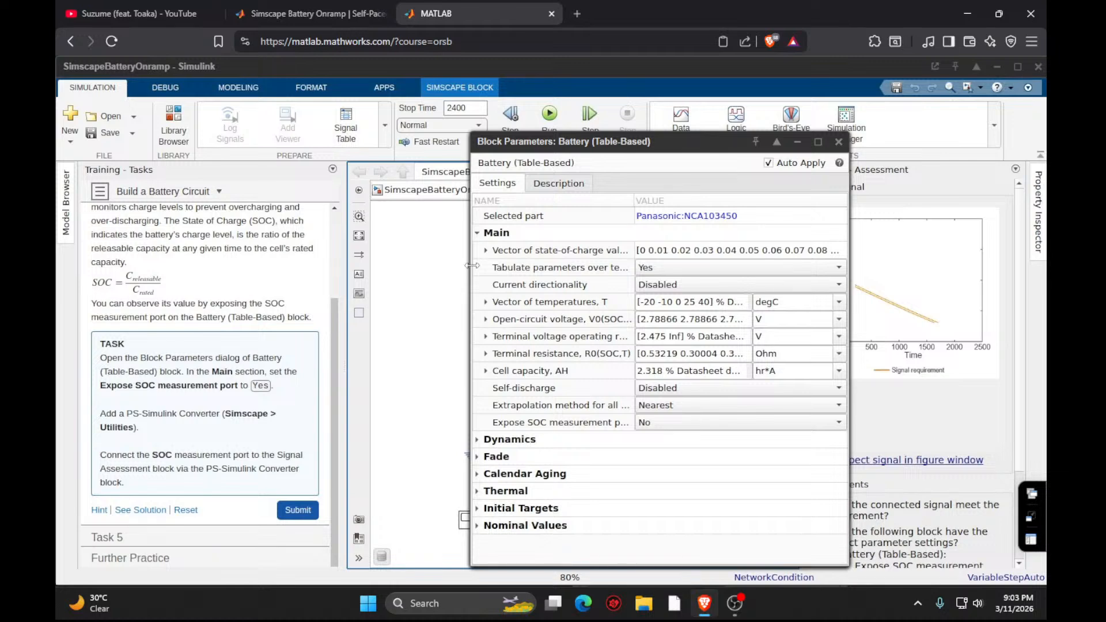
pyautogui.click(675, 424)
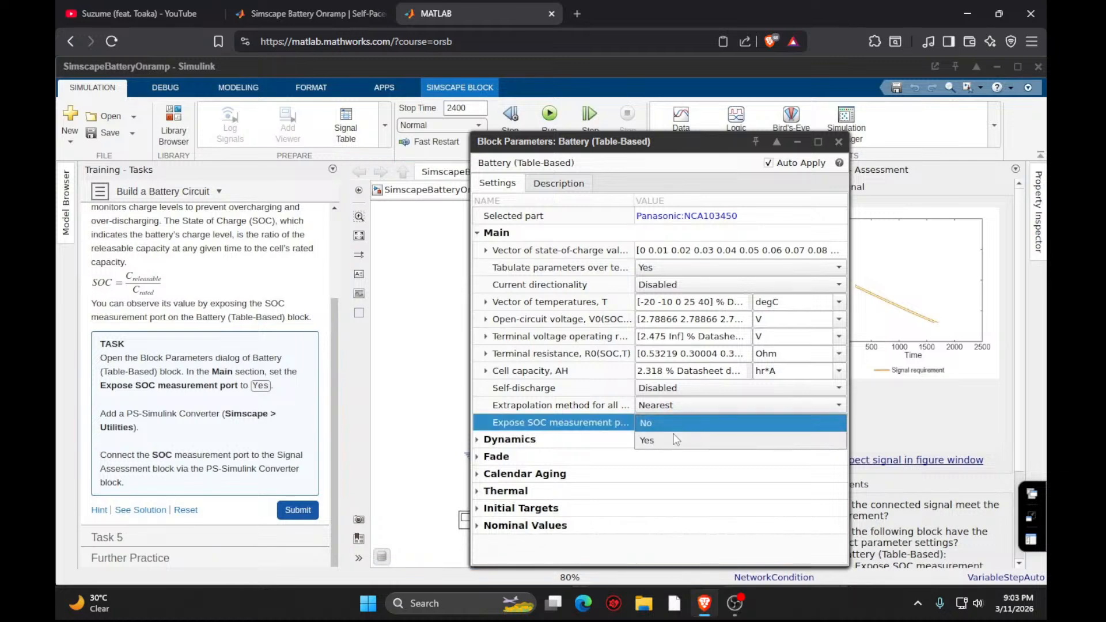
pyautogui.click(676, 440)
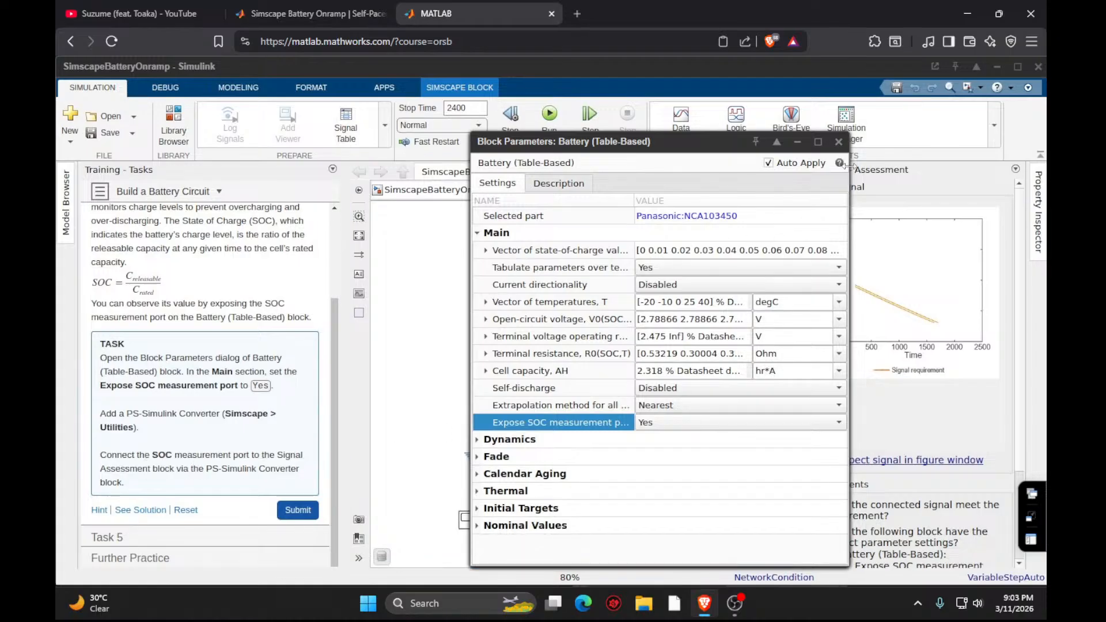
pyautogui.click(839, 143)
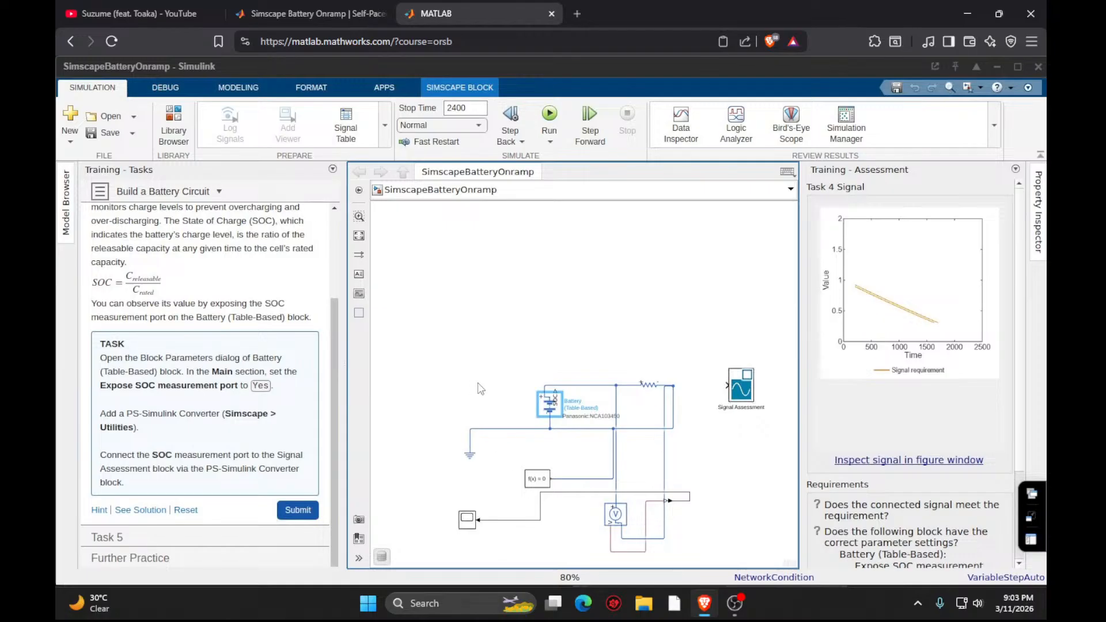
# - Connect the battery's SOC port to the Signal Assessment block through a second PS-Simulink Converter and submit Task 4
pyautogui.doubleClick(489, 396)
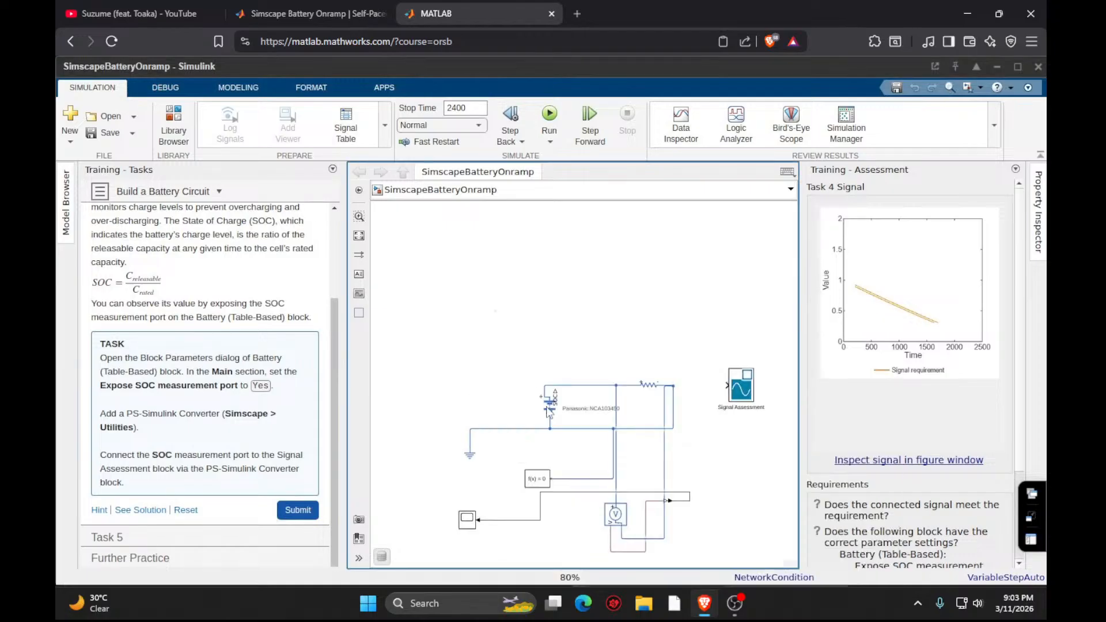
pyautogui.click(496, 312)
pyautogui.click(673, 505)
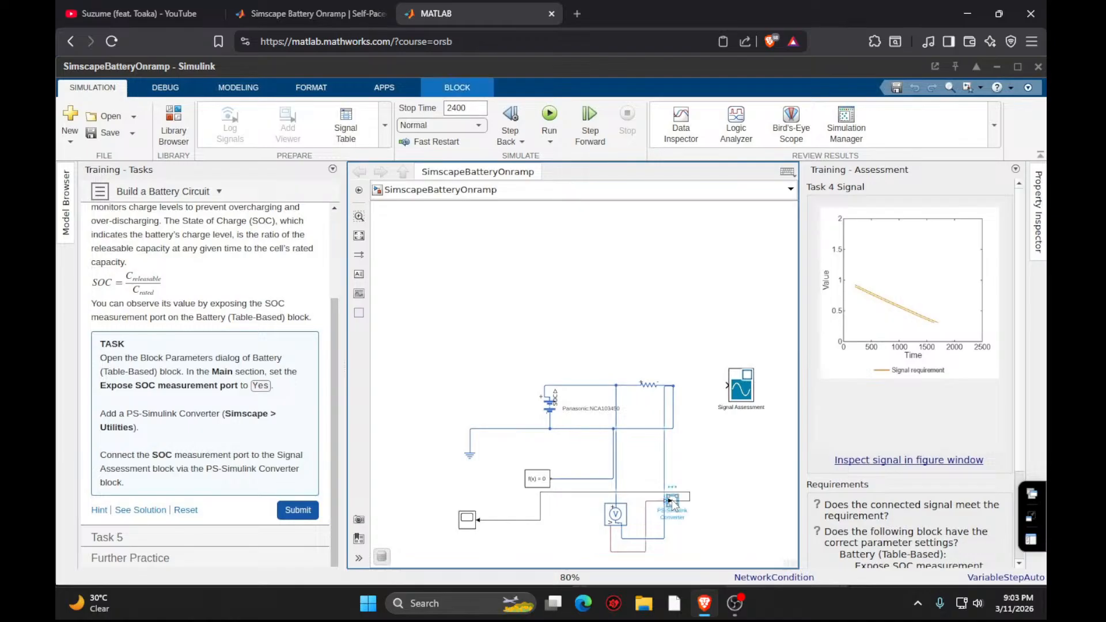
pyautogui.moveTo(672, 503); pyautogui.dragTo(555, 391)
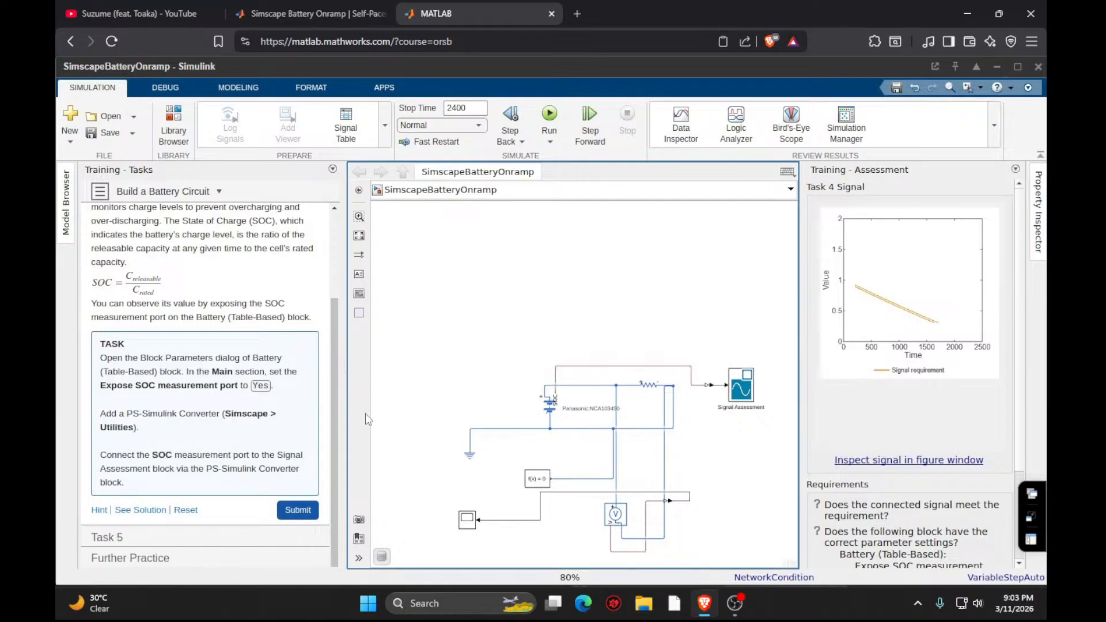
pyautogui.click(310, 518)
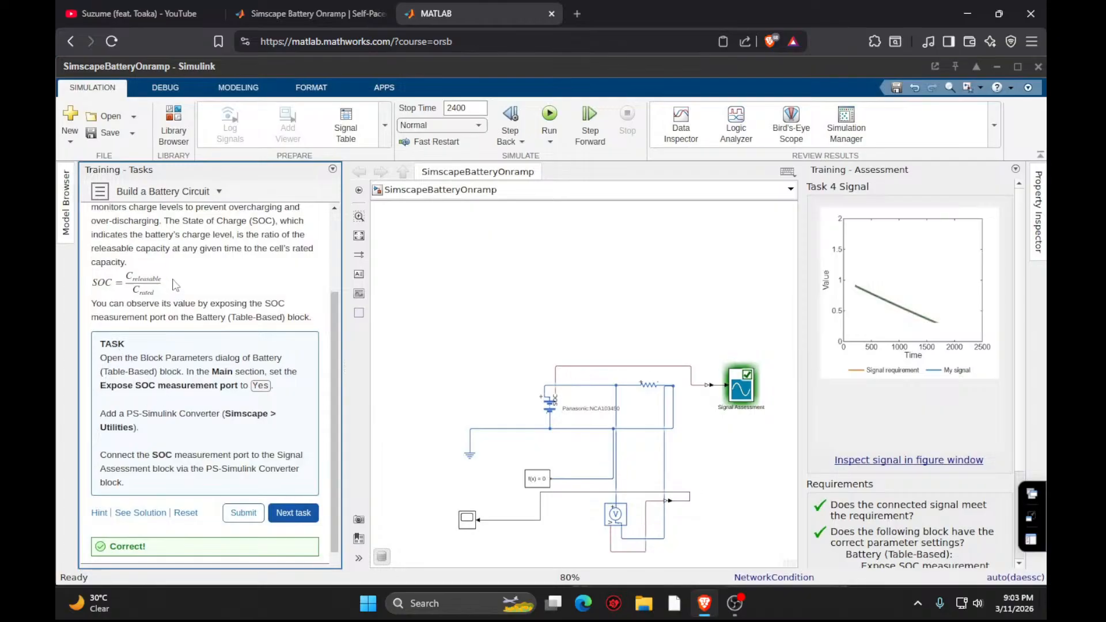
# - Search the web in a separate browser tab for "what is mean by soc"
pyautogui.click(575, 13)
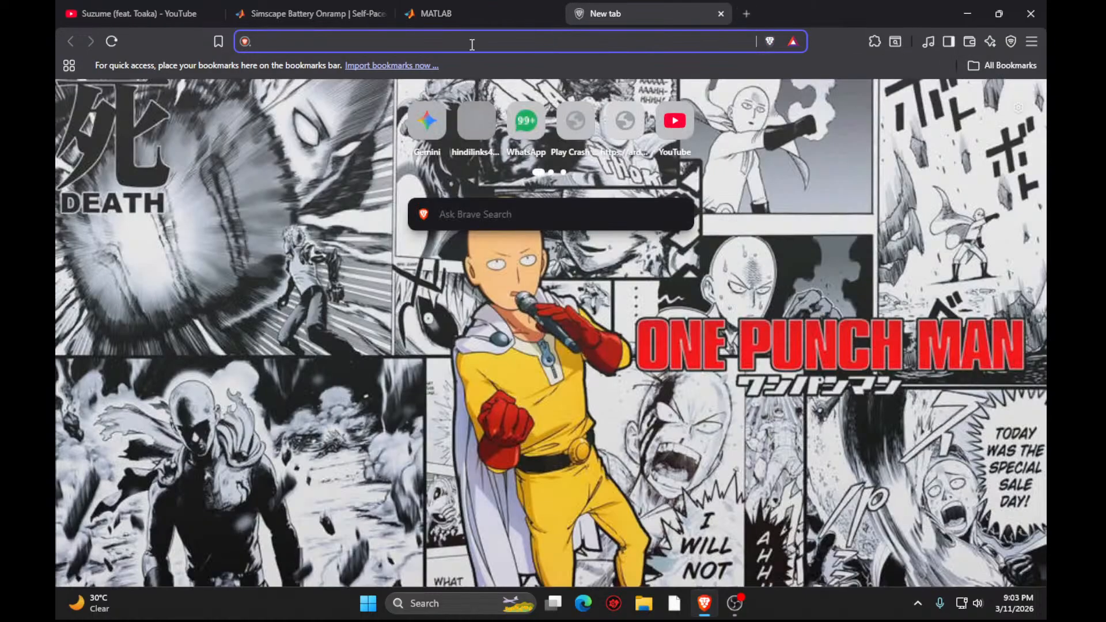
pyautogui.write('h')
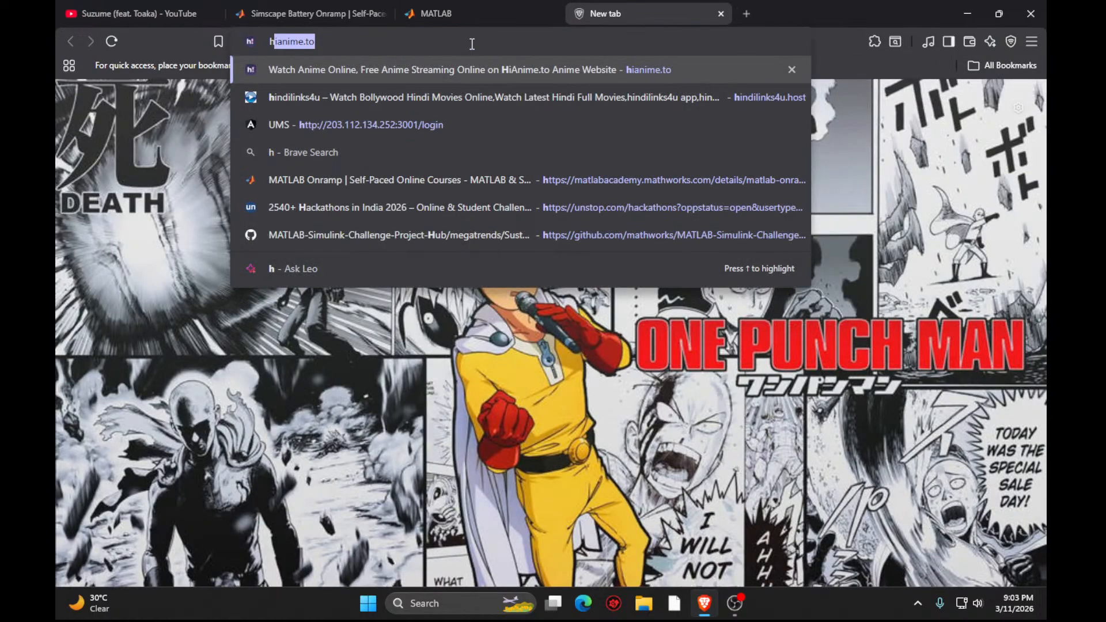
pyautogui.press('BackSpace')
pyautogui.press('BackSpace')
pyautogui.write('wha')
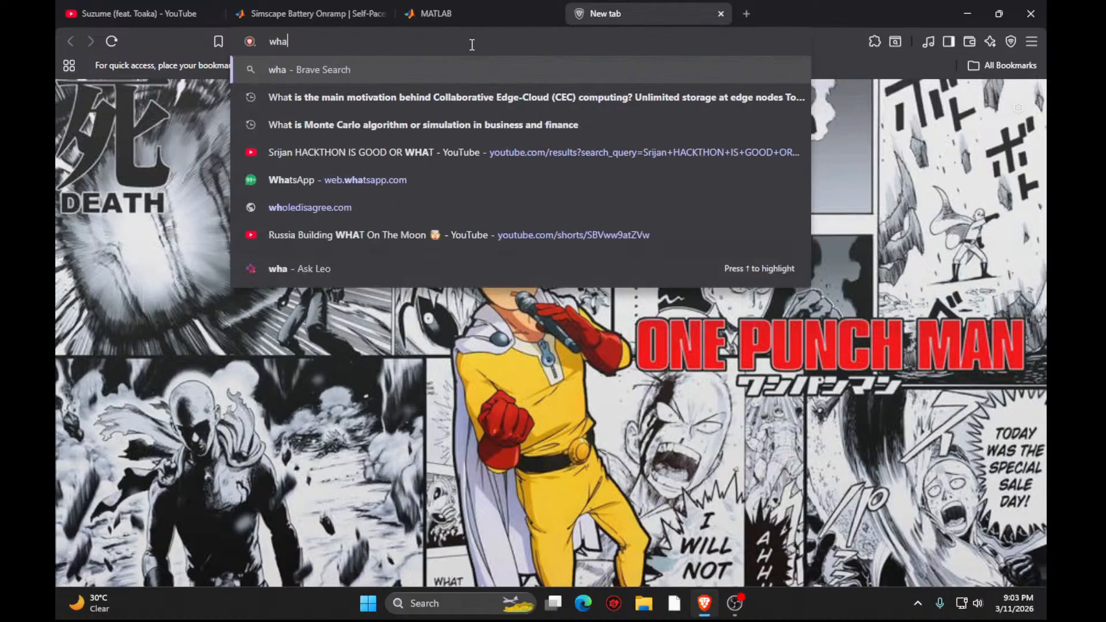
pyautogui.write('t is mean by s')
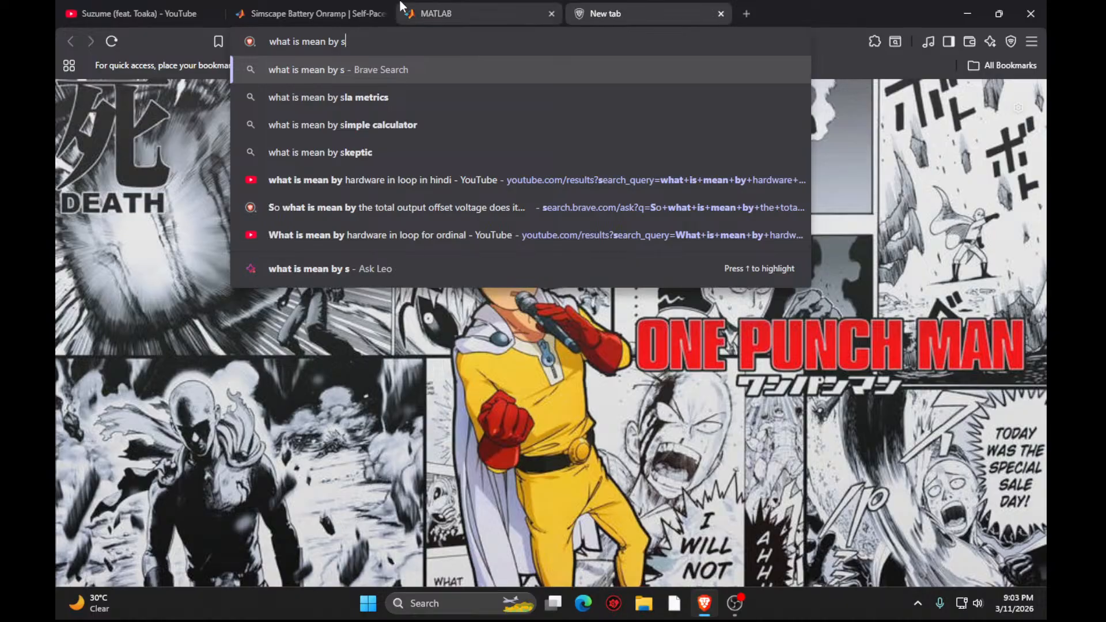
pyautogui.click(451, 8)
pyautogui.click(603, 10)
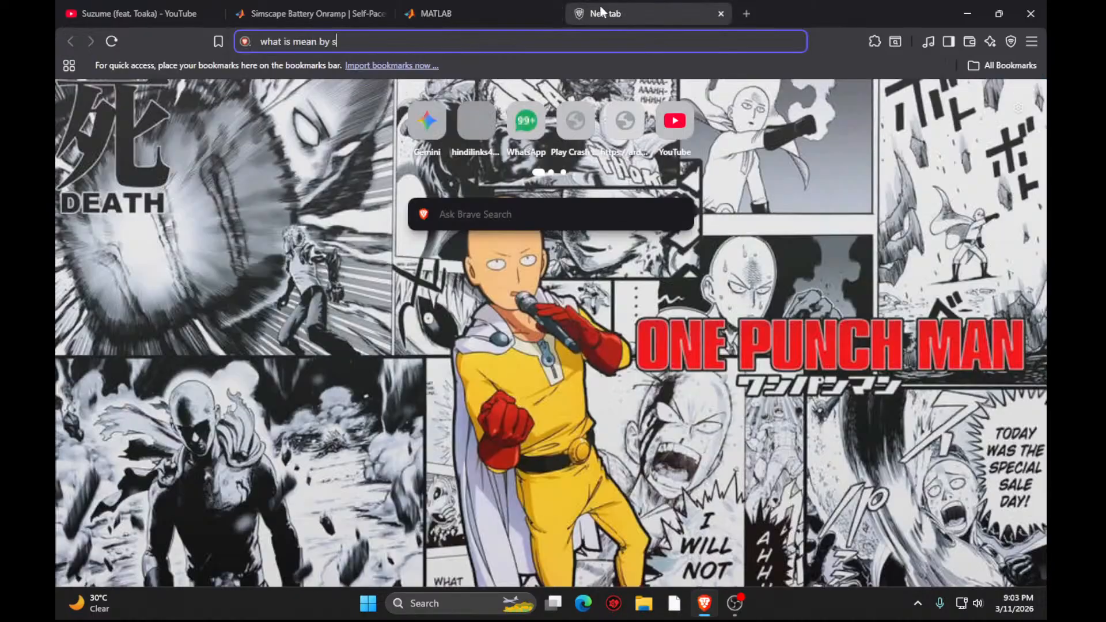
pyautogui.write('oc')
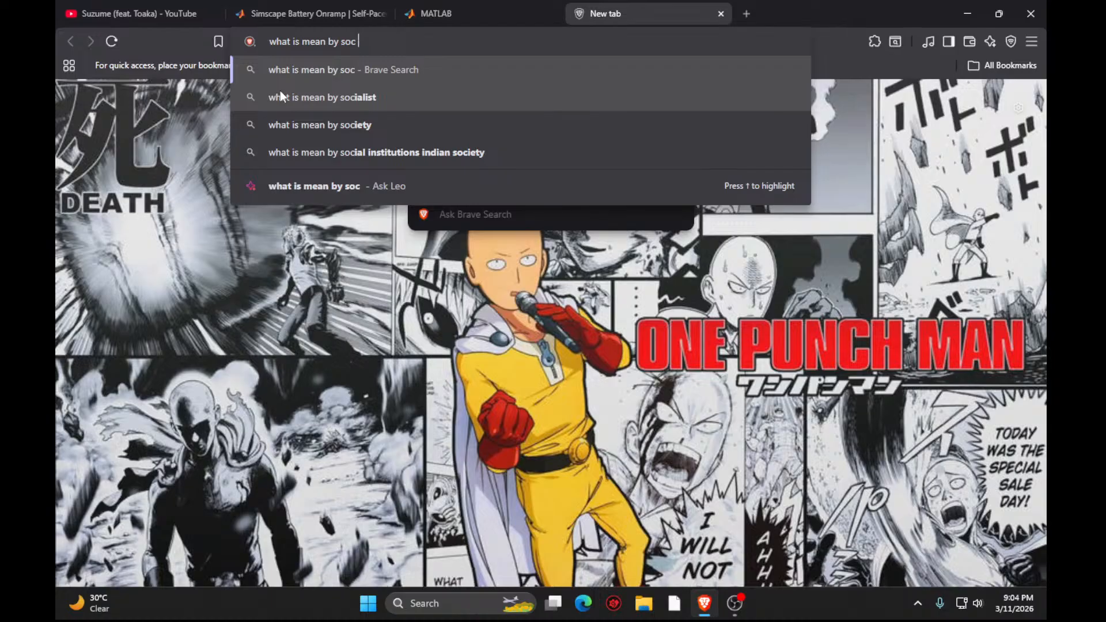
pyautogui.press('Return')
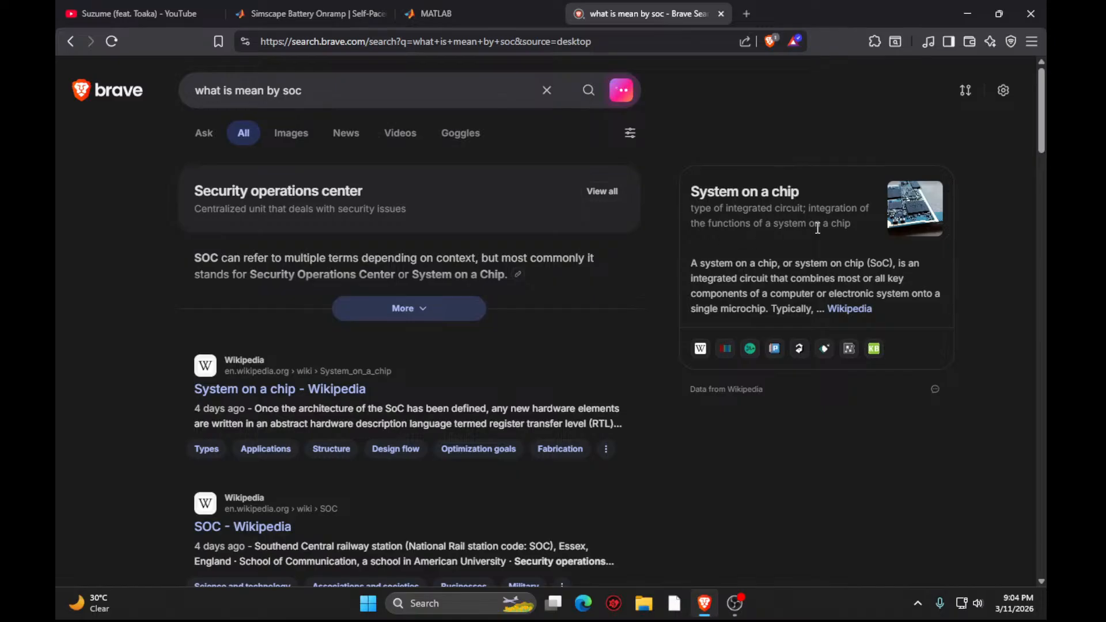
# - Refine the web search to "what is mean by soc in battery manegment" and read the summary
pyautogui.click(426, 90)
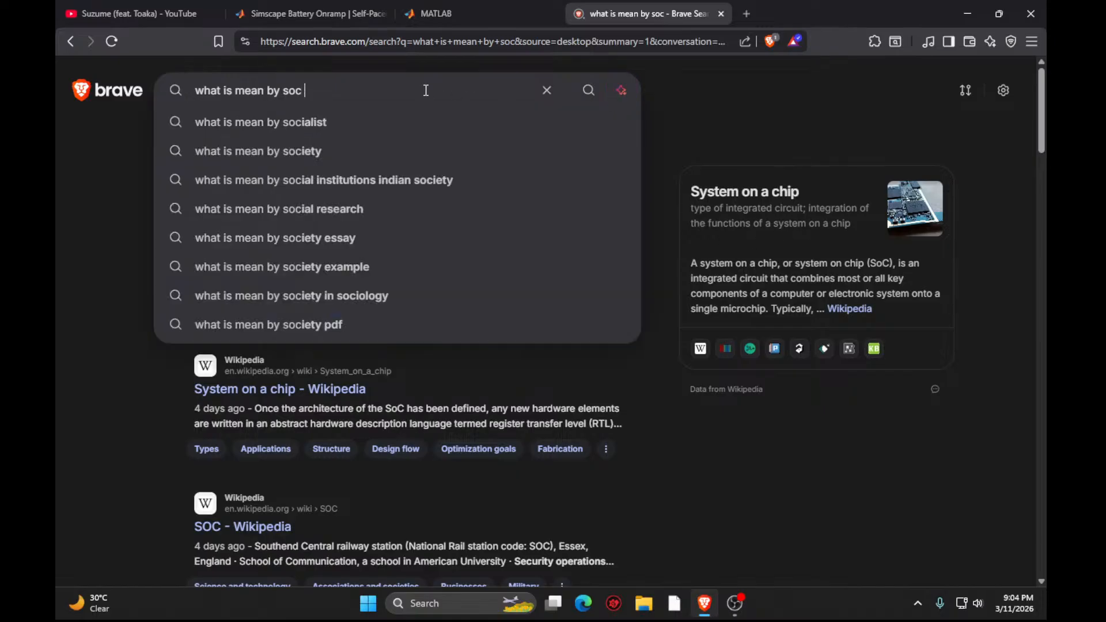
pyautogui.write('in battery maneg')
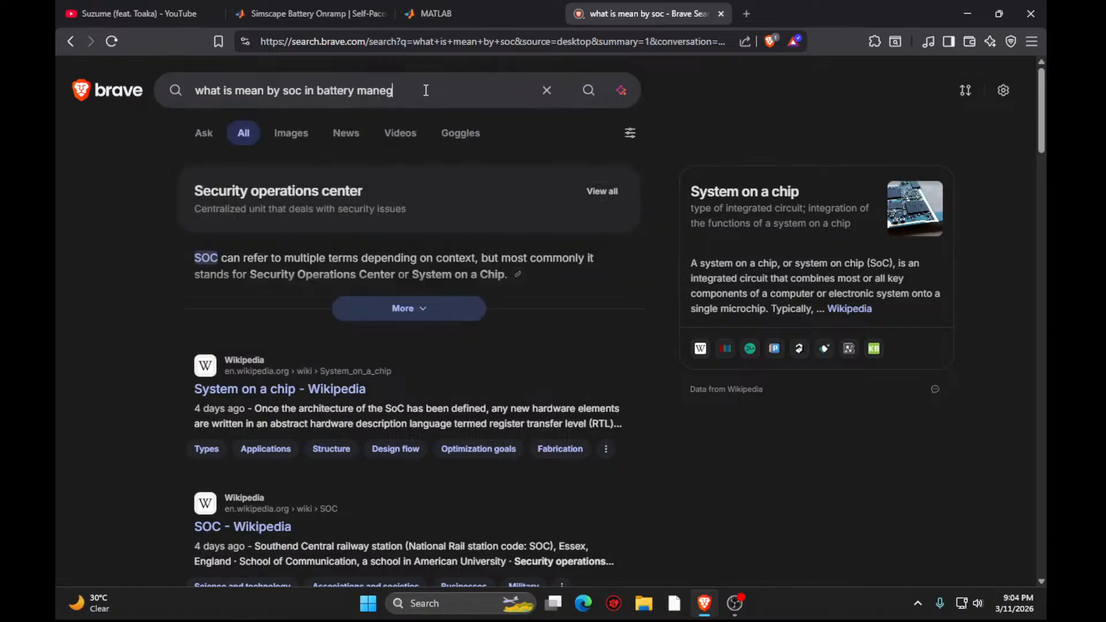
pyautogui.write('ment')
pyautogui.press('Return')
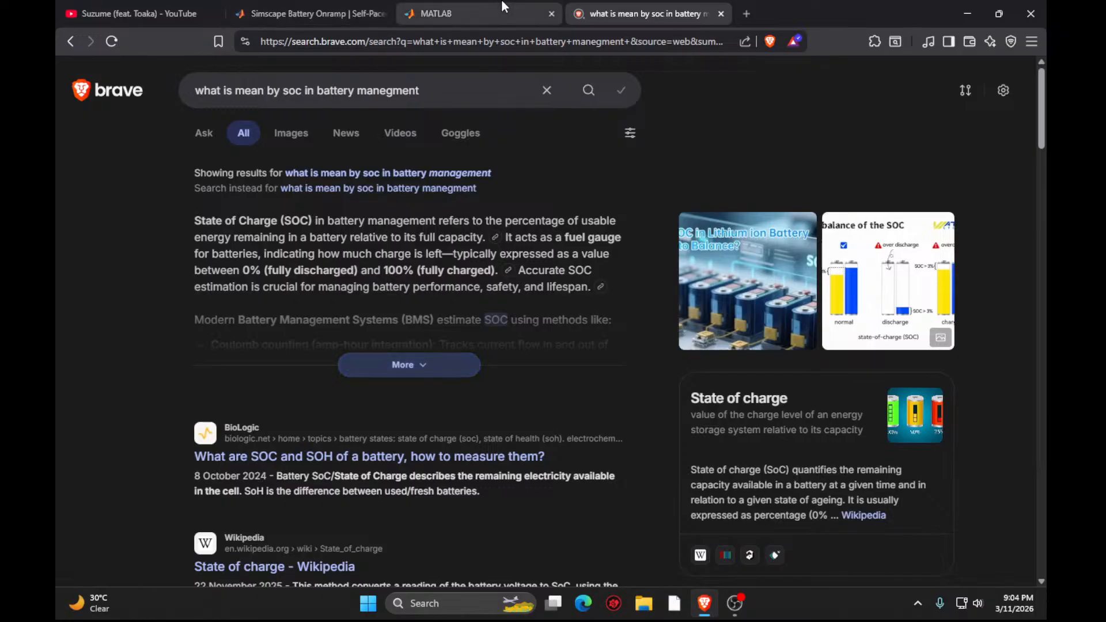
# - Return to the MATLAB course, proceed to the next task and read its instructions on the SOC_Cell and v_Cell signals
pyautogui.click(483, 7)
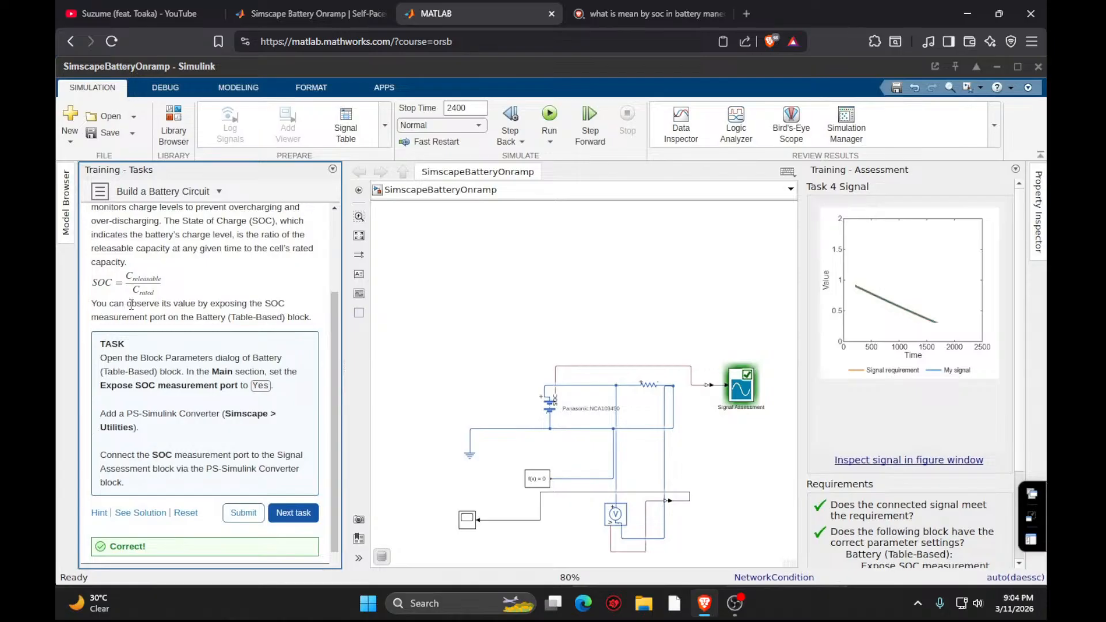
pyautogui.click(293, 513)
pyautogui.scroll(-3, 172, 403)
pyautogui.scroll(2, 162, 376)
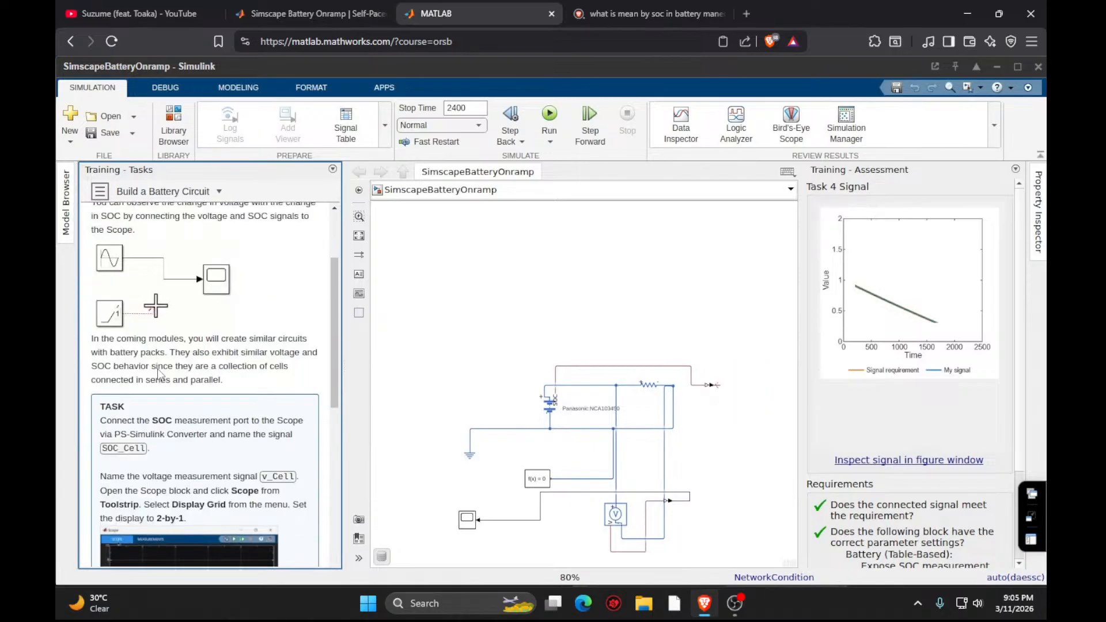
pyautogui.scroll(-2, 162, 375)
pyautogui.scroll(1, 180, 353)
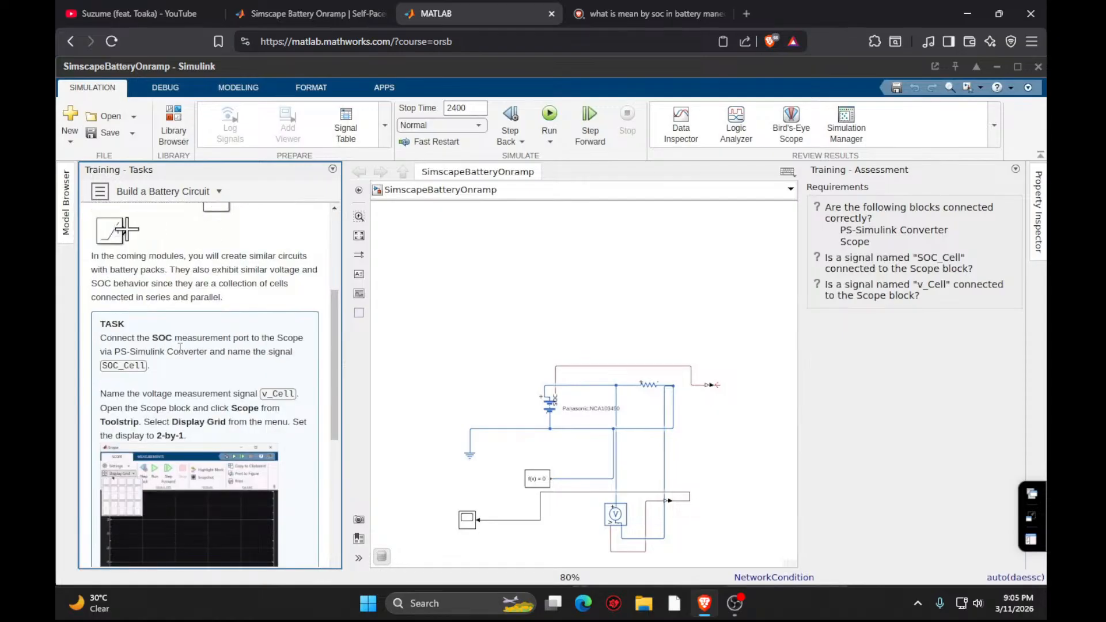
pyautogui.scroll(-3, 180, 348)
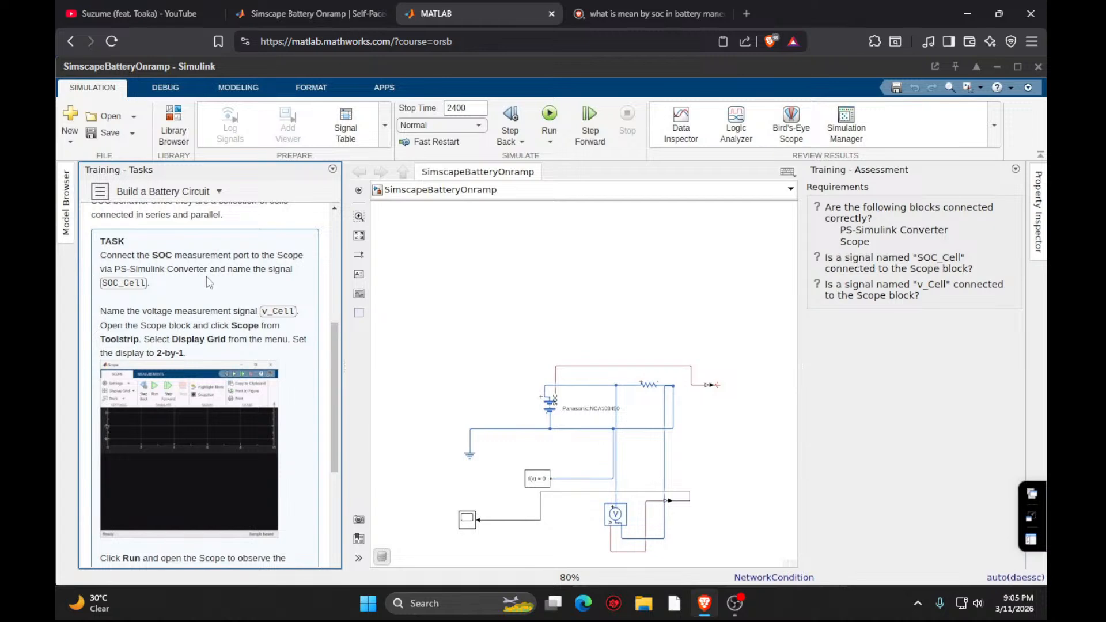
pyautogui.scroll(-10, 245, 285)
pyautogui.scroll(12, 251, 299)
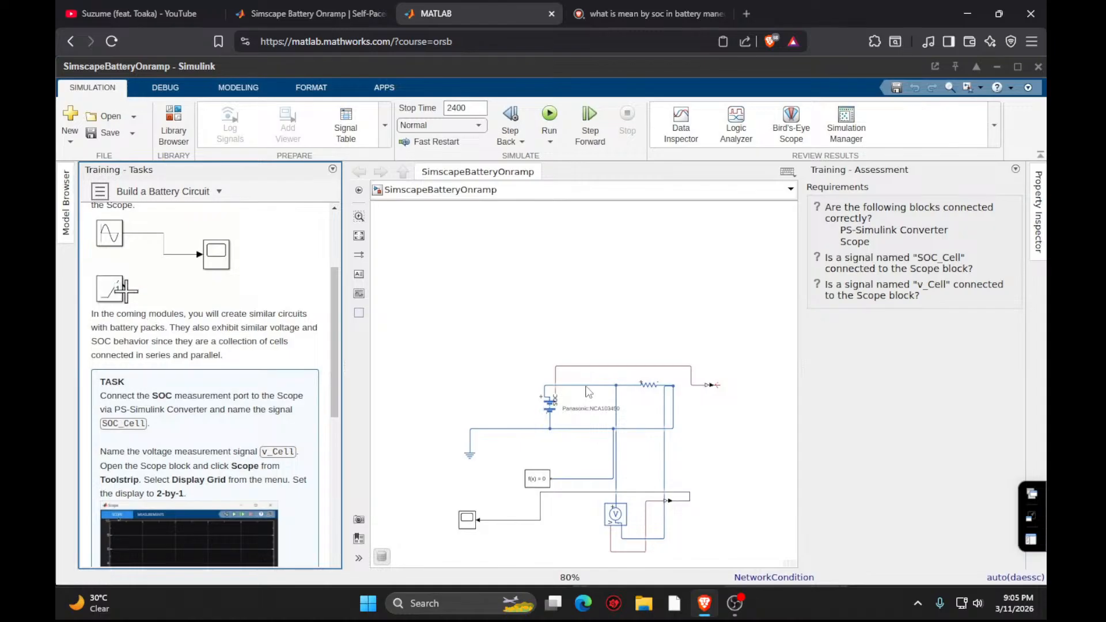
# - Draw a short signal line from the SOC PS-Simulink Converter's output and name it SCO_Cell
pyautogui.click(584, 367)
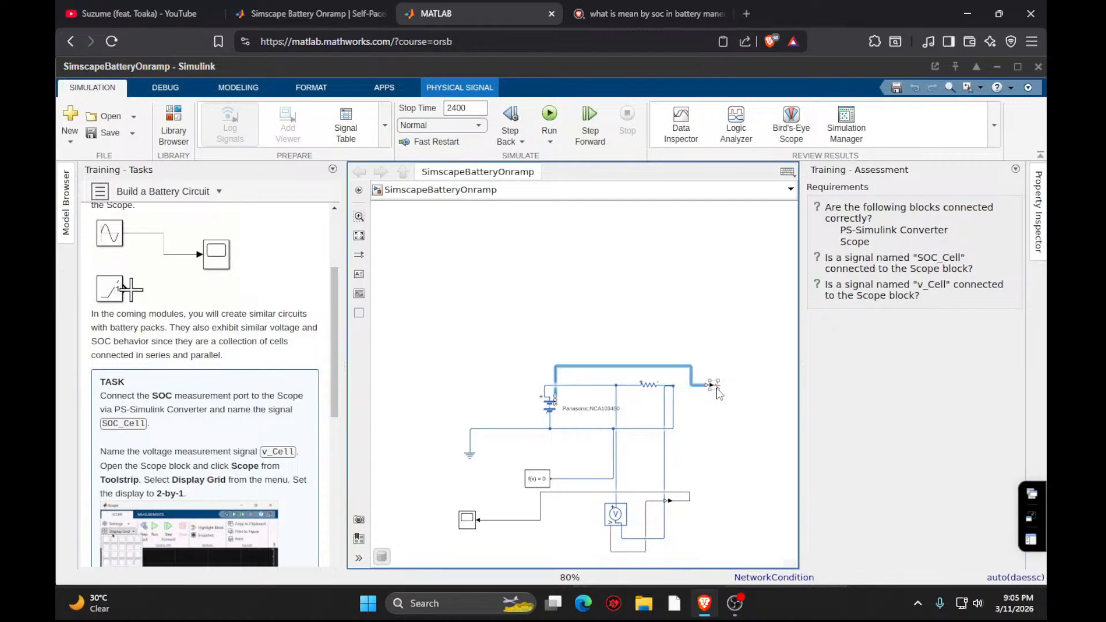
pyautogui.moveTo(718, 392); pyautogui.dragTo(733, 391)
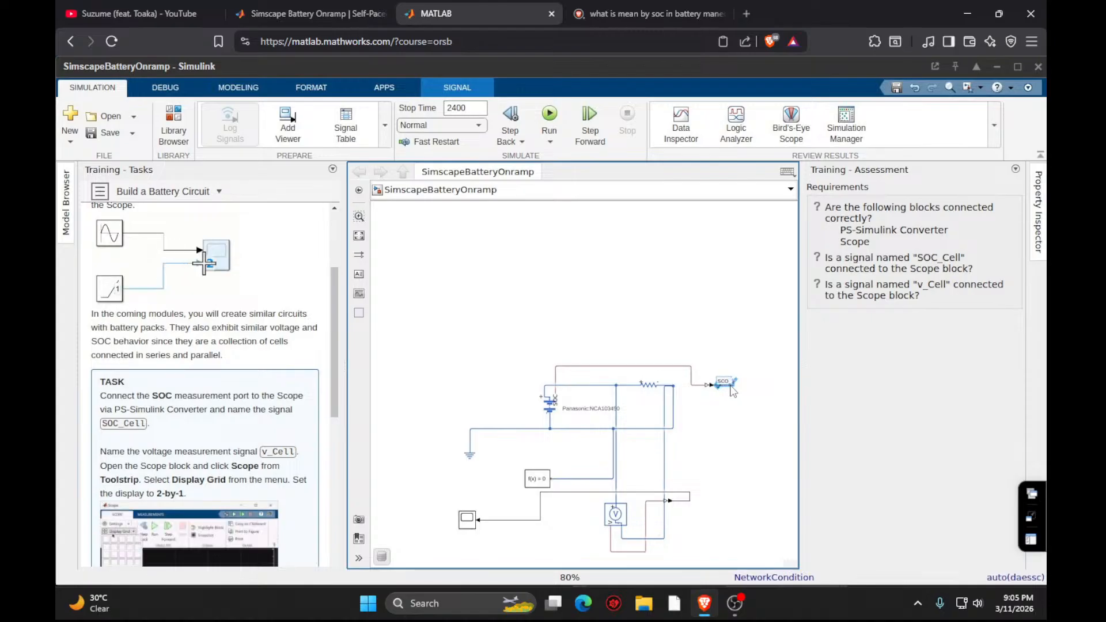
pyautogui.write('_Ce')
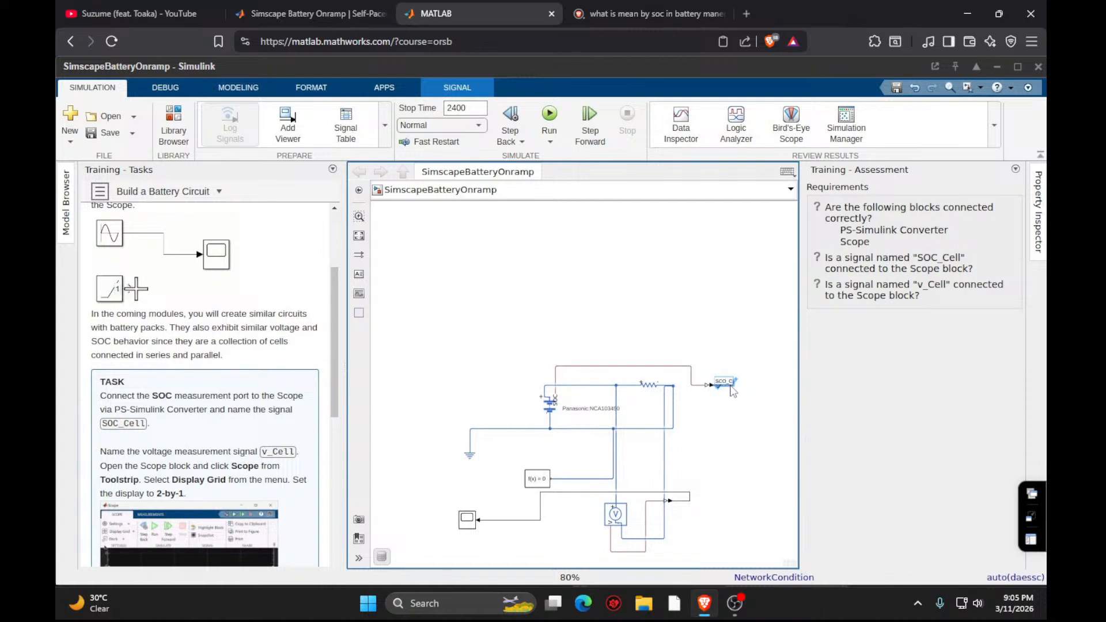
pyautogui.write('ll')
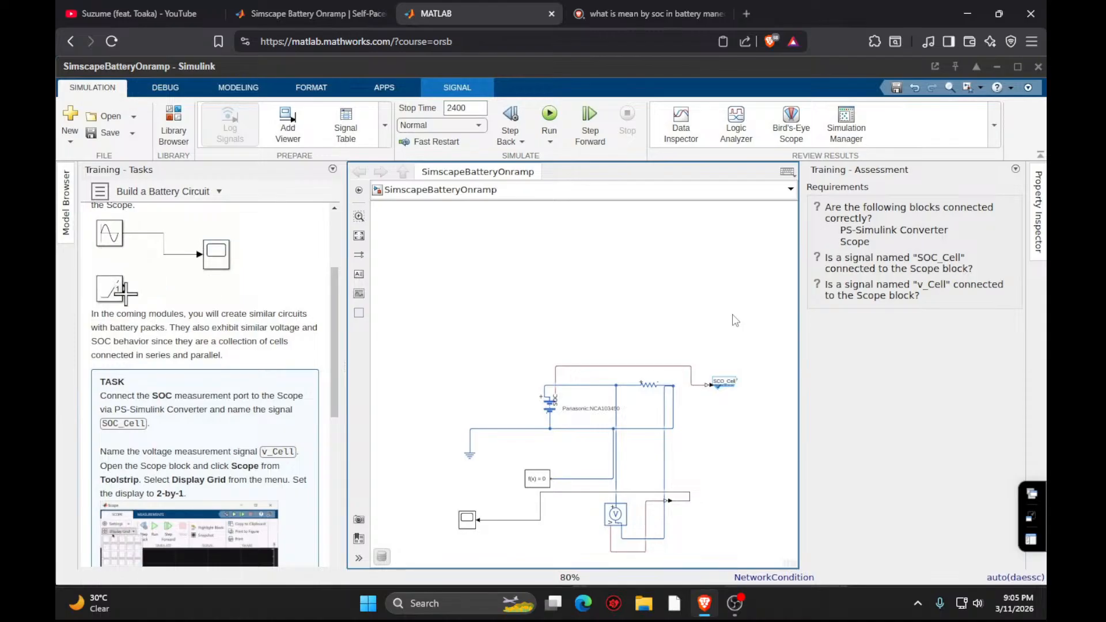
# - Add another Scope block and place it beside the SOC PS-Simulink Converter's output
pyautogui.click(744, 449)
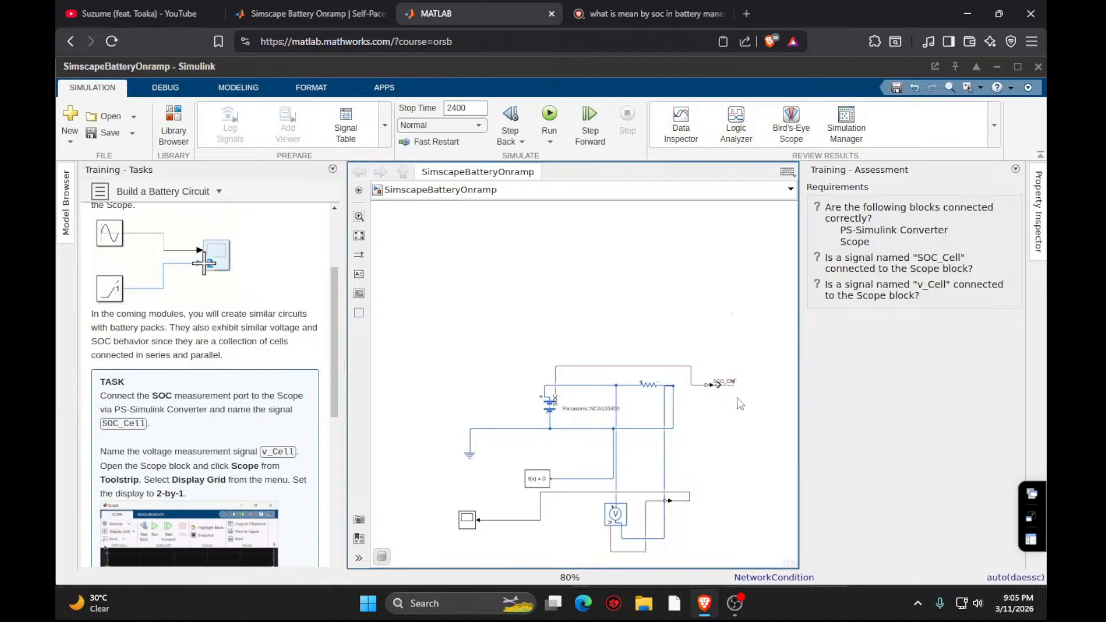
pyautogui.doubleClick(744, 449)
pyautogui.write('scope')
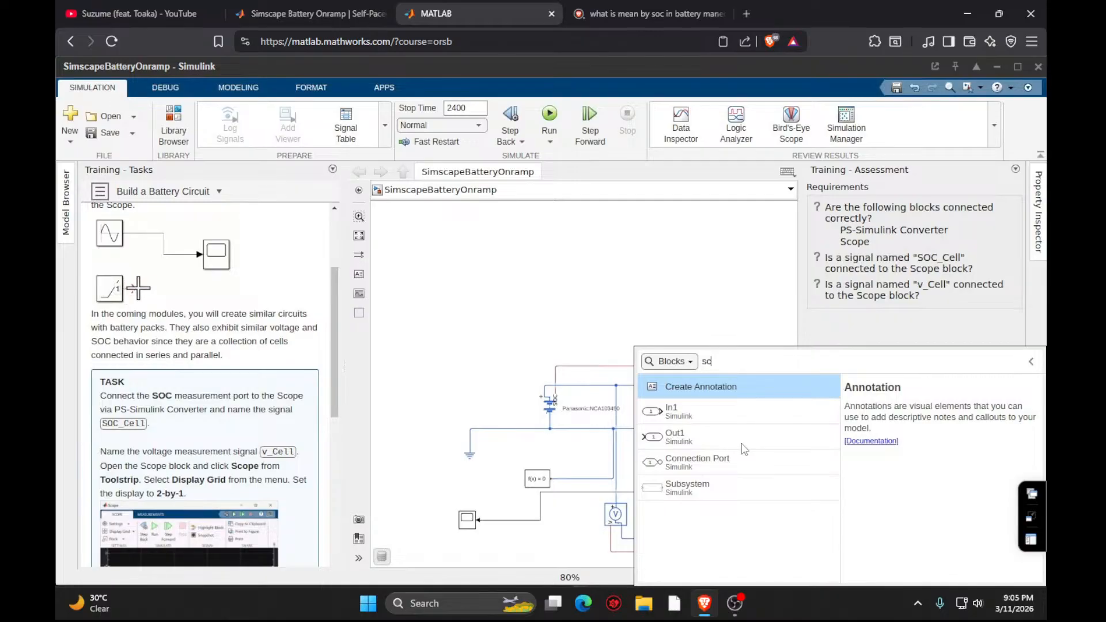
pyautogui.press('Return')
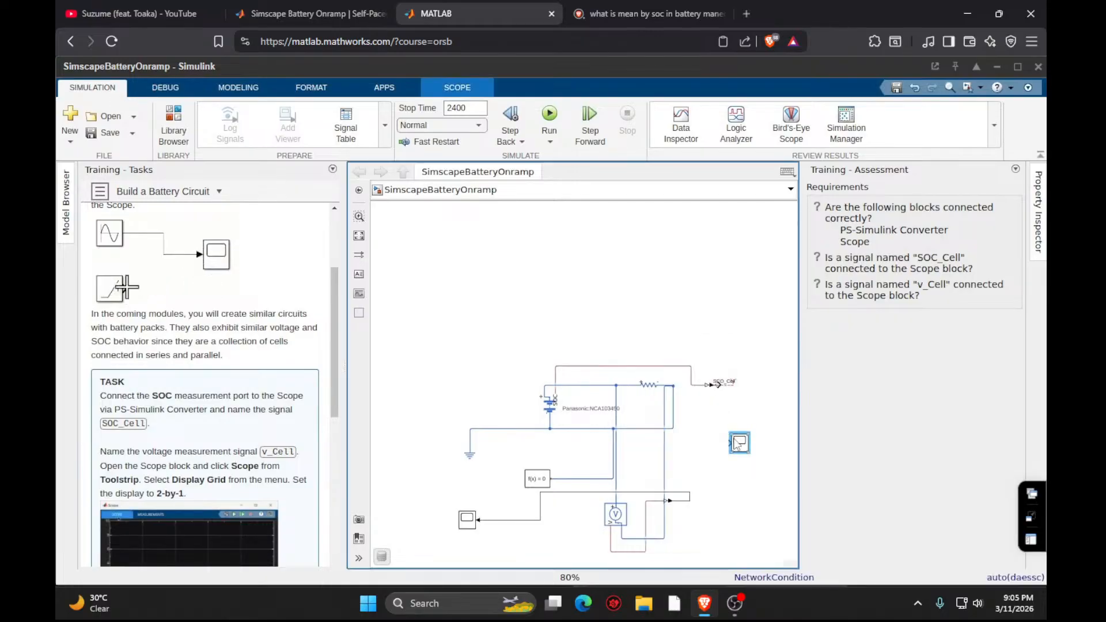
pyautogui.moveTo(740, 445); pyautogui.dragTo(767, 393)
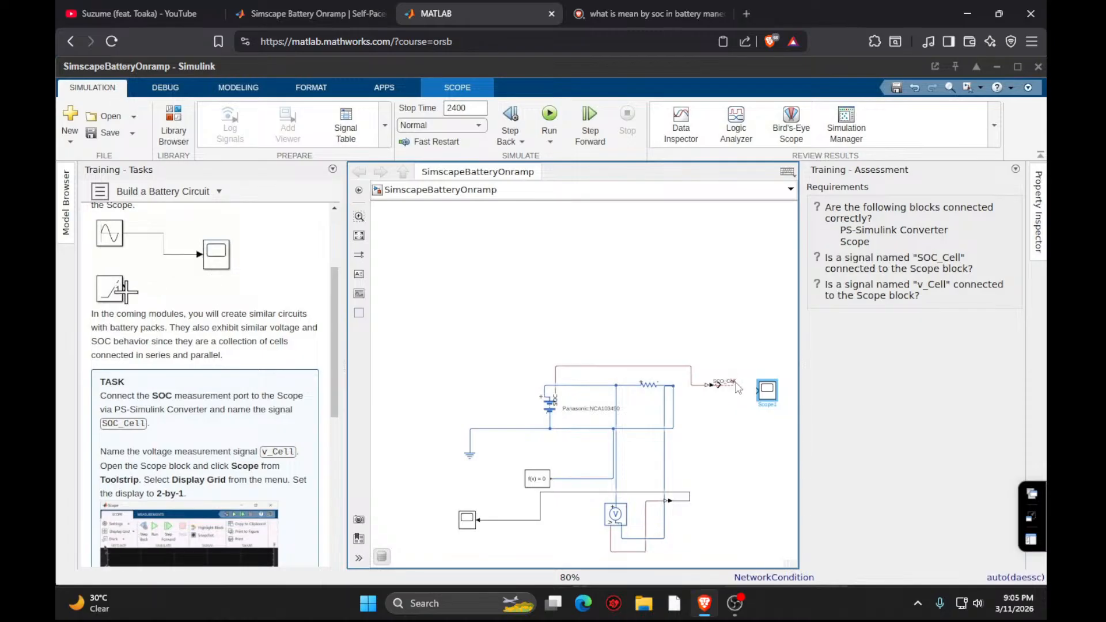
# - Delete the loose labelled signal line and connect the SOC PS-Simulink Converter's output to the new Scope
pyautogui.moveTo(735, 385); pyautogui.dragTo(739, 439)
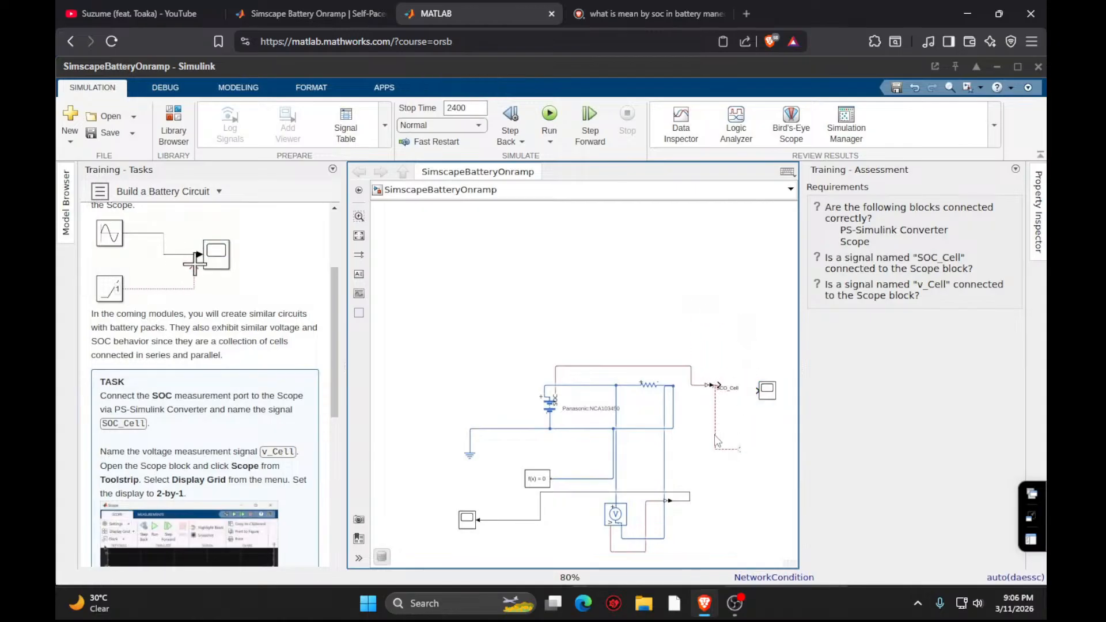
pyautogui.click(715, 440)
pyautogui.press('Delete')
pyautogui.moveTo(723, 385); pyautogui.dragTo(758, 392)
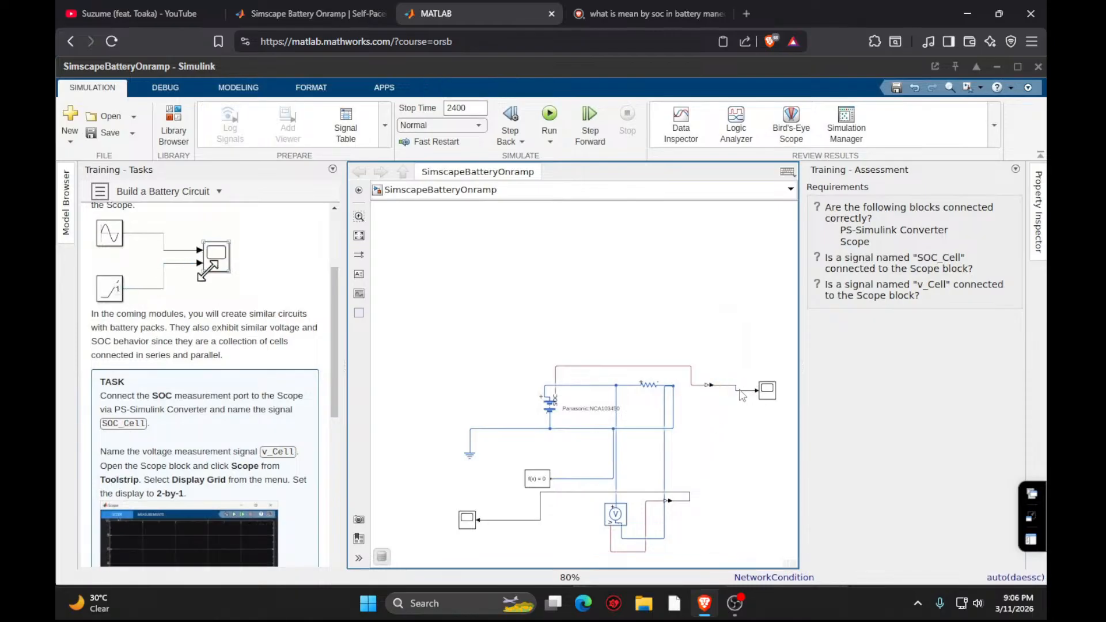
# - Name the signal between the SOC PS-Simulink Converter and the new Scope SOC_Cell
pyautogui.click(740, 393)
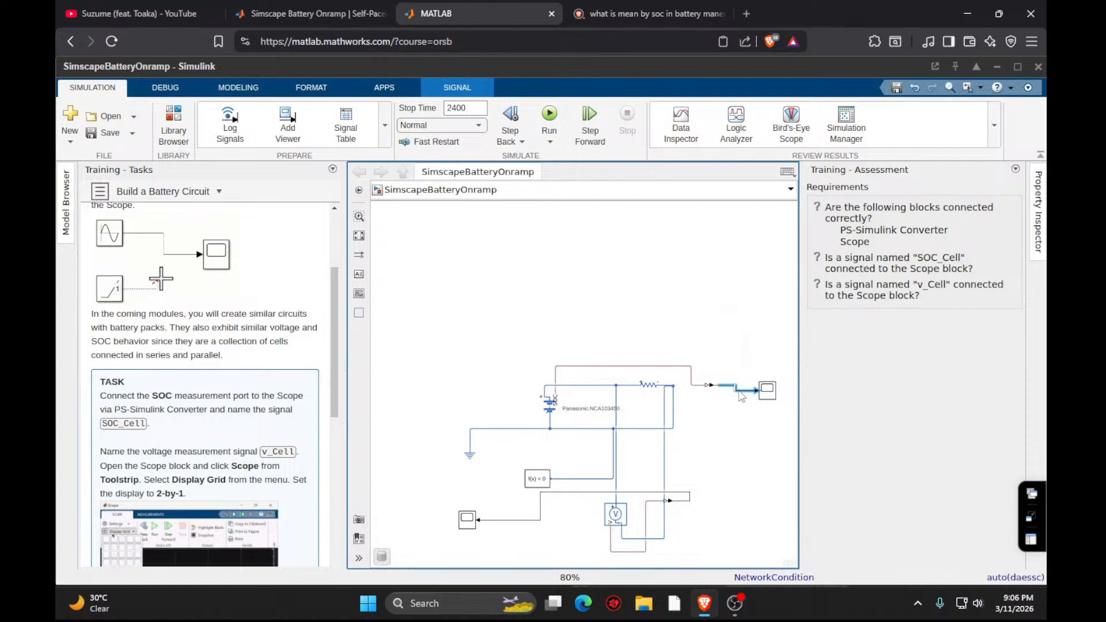
pyautogui.write('SOC')
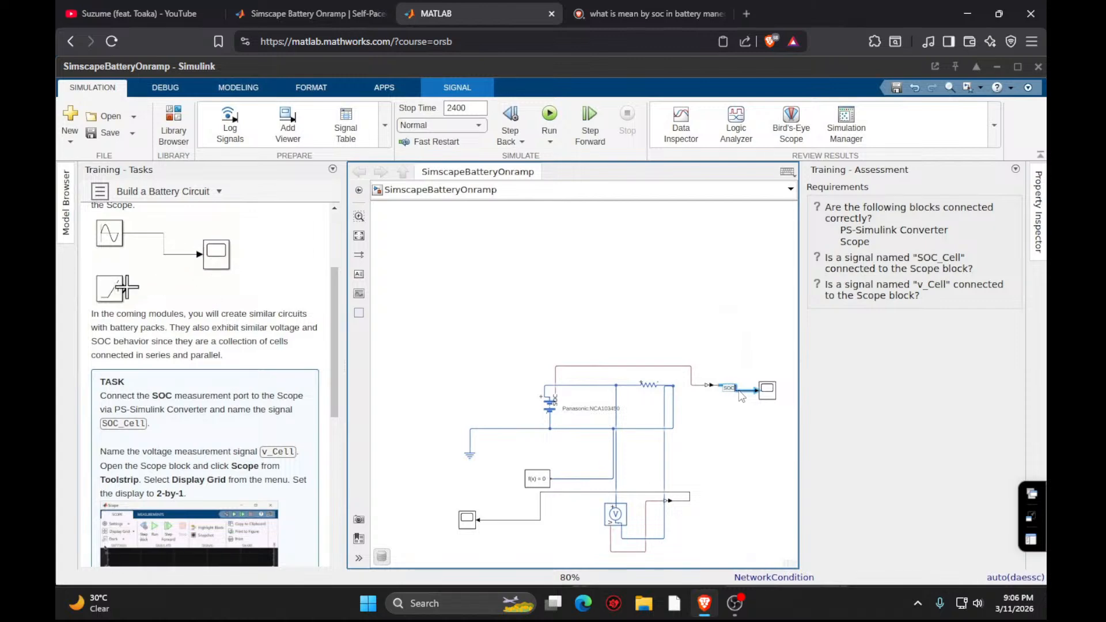
pyautogui.write('_Cel')
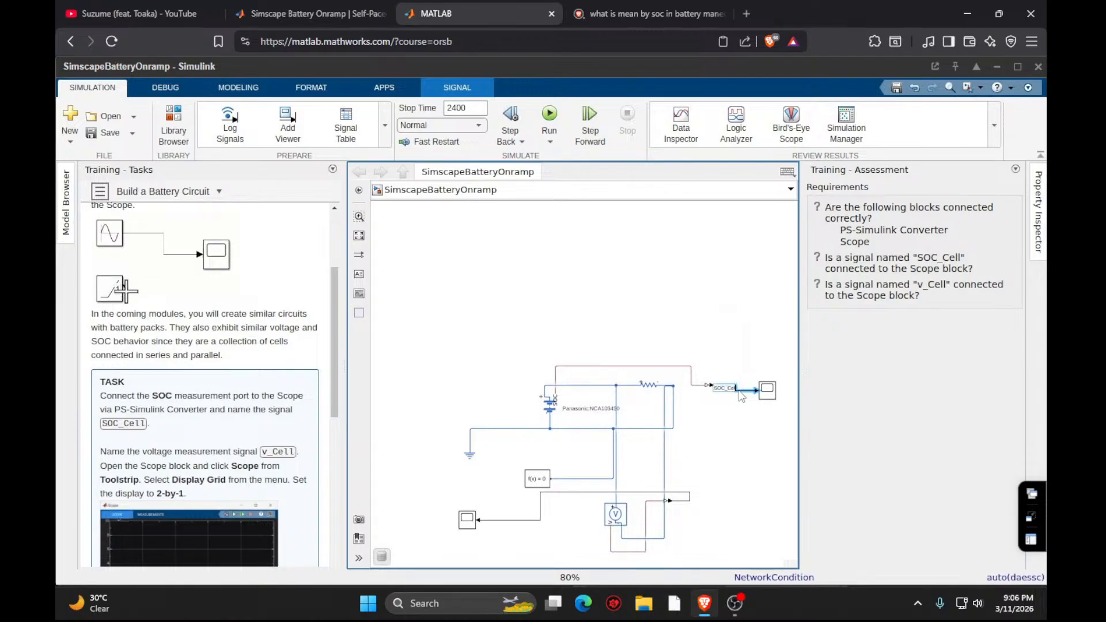
pyautogui.write('l')
pyautogui.click(703, 335)
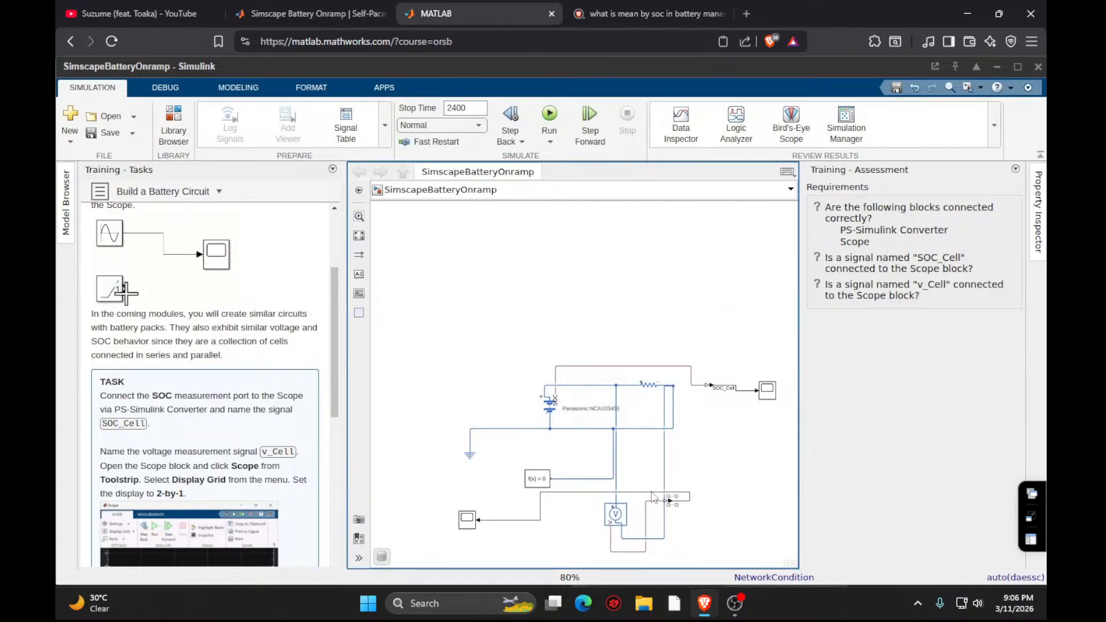
# - Name the voltage measurement signal v_Cell and read the task's Scope display instructions
pyautogui.click(580, 493)
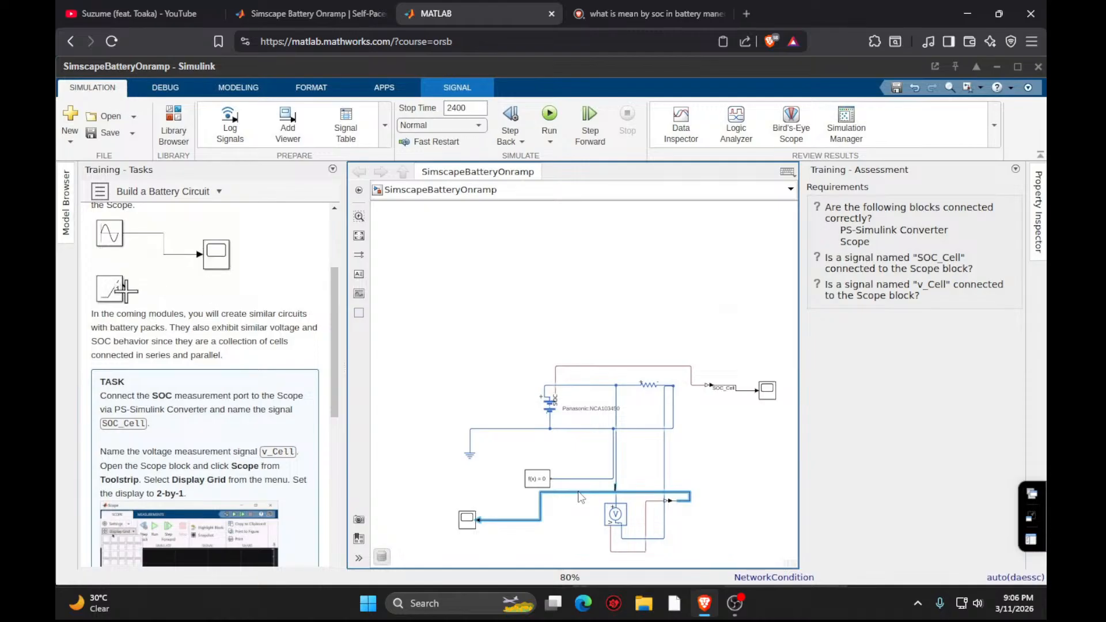
pyautogui.write('v_Cell')
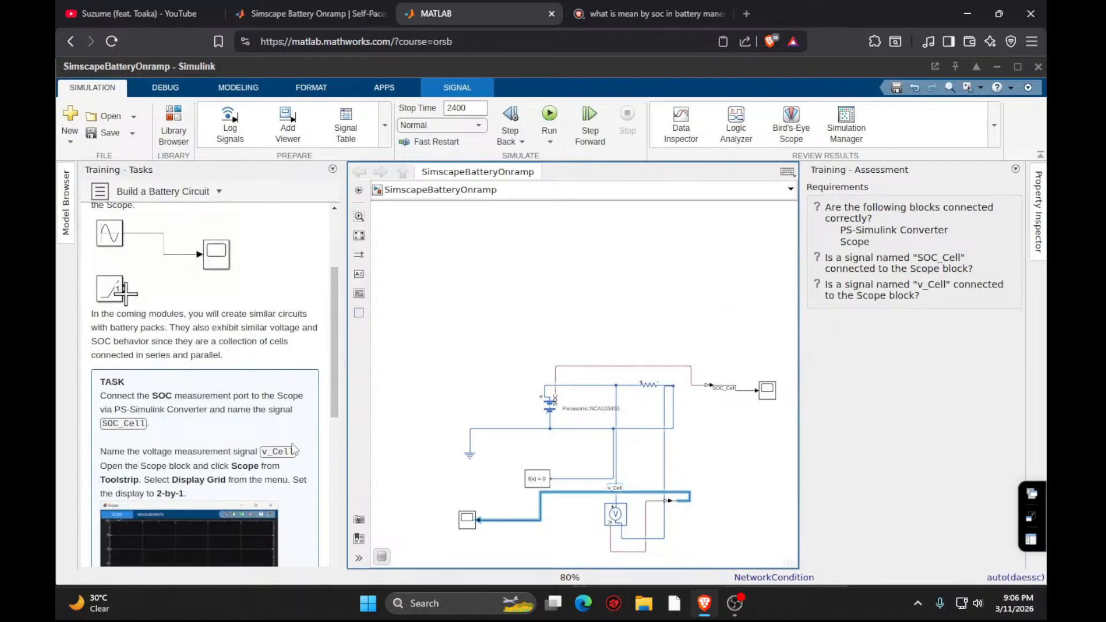
pyautogui.moveTo(332, 390); pyautogui.dragTo(333, 443)
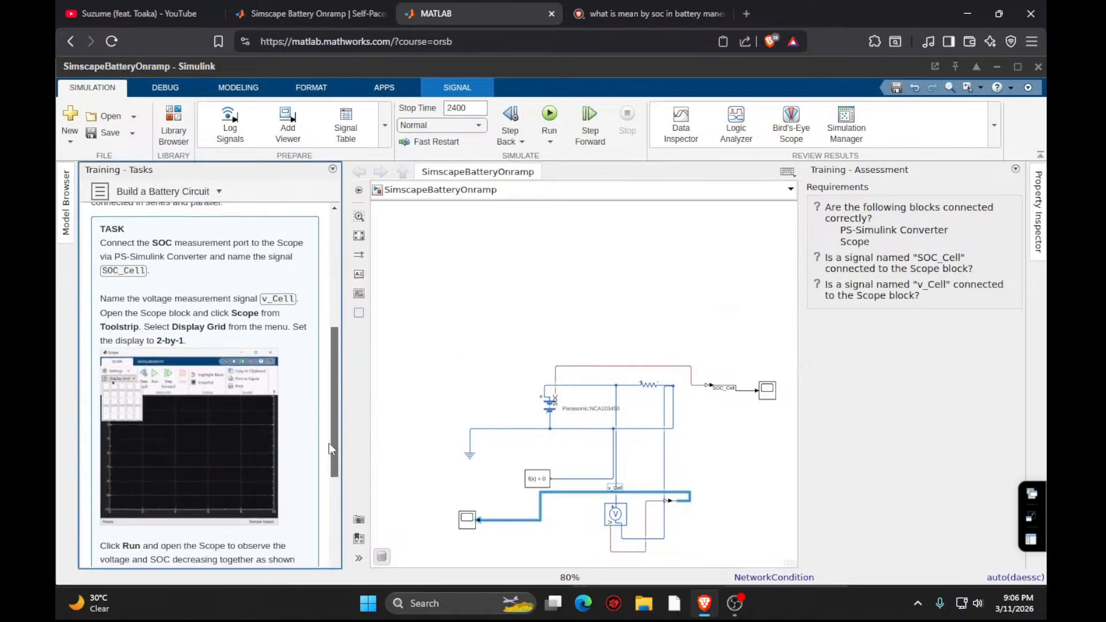
# - Delete the original Scope from the v_Cell signal line and select the Scope on the SOC_Cell signal
pyautogui.click(464, 523)
pyautogui.click(464, 522)
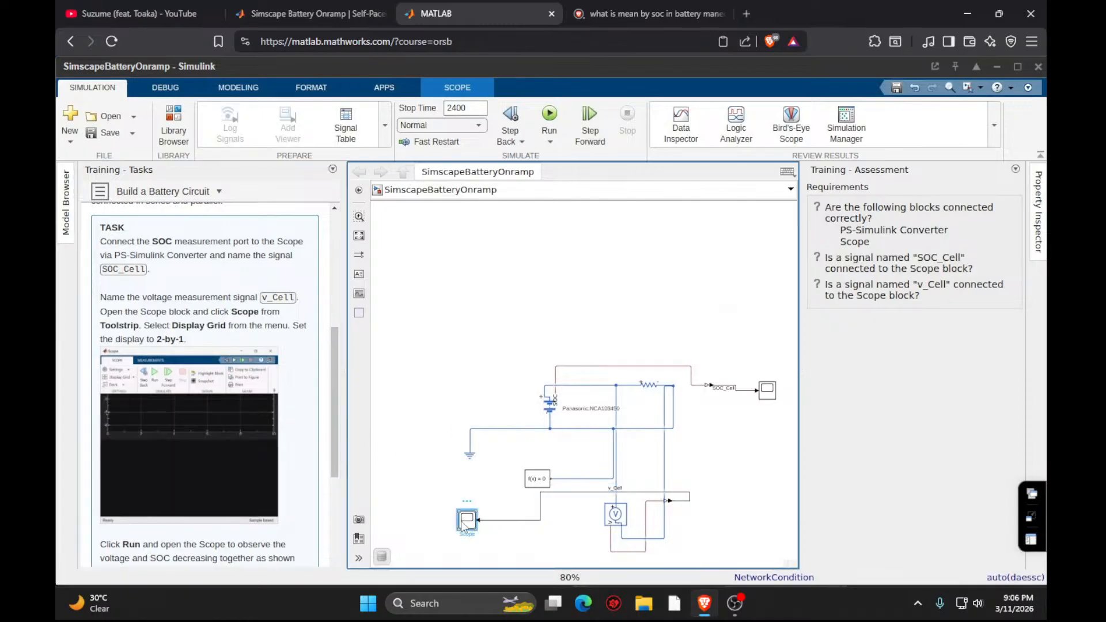
pyautogui.moveTo(464, 524); pyautogui.dragTo(473, 522)
pyautogui.press('Delete')
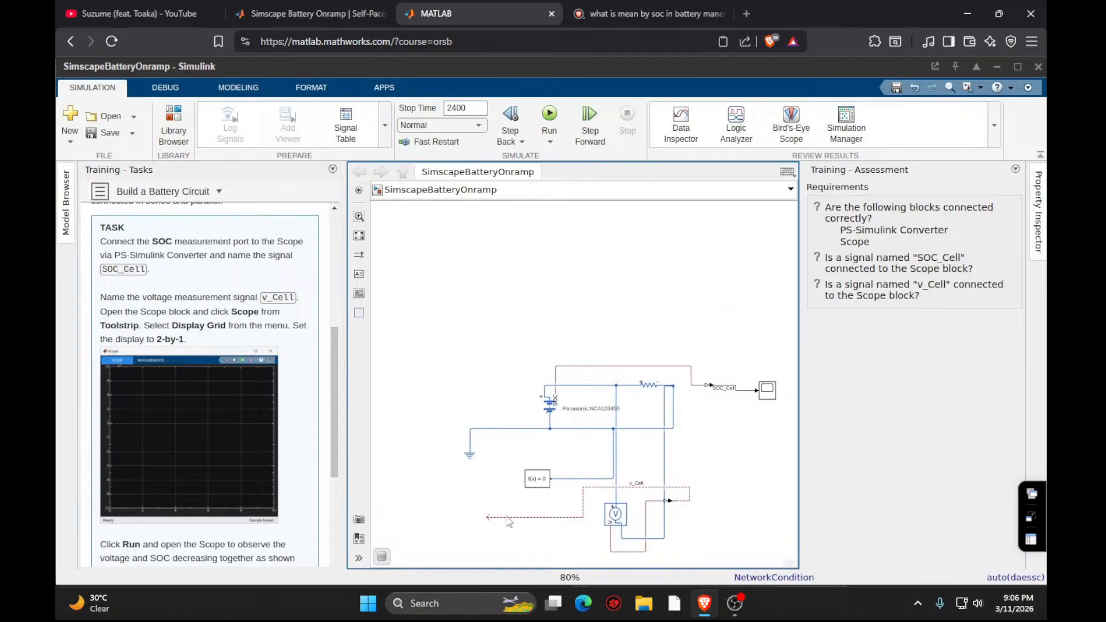
pyautogui.click(768, 388)
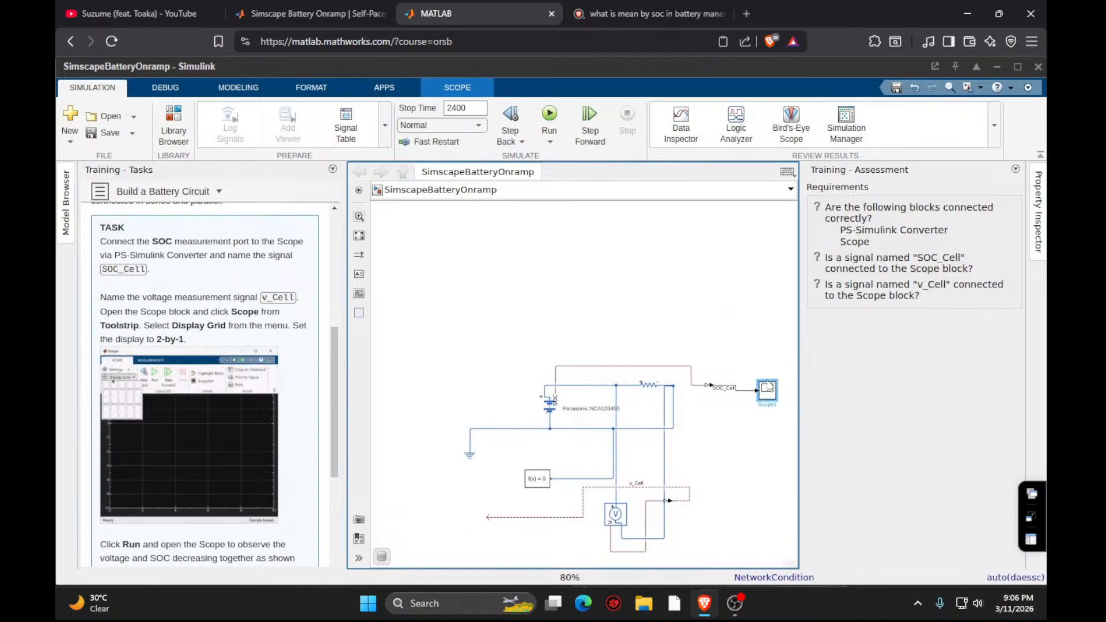
# - Open the Scope on the SOC_Cell signal and set its number of input ports to 2
pyautogui.doubleClick(768, 388)
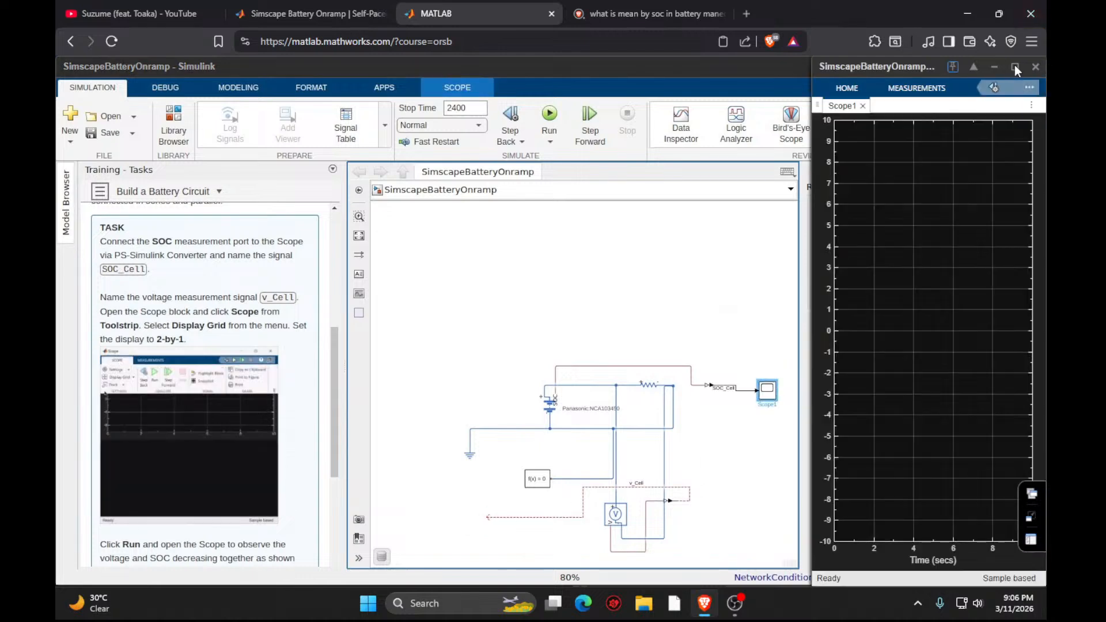
pyautogui.click(1014, 67)
pyautogui.click(105, 89)
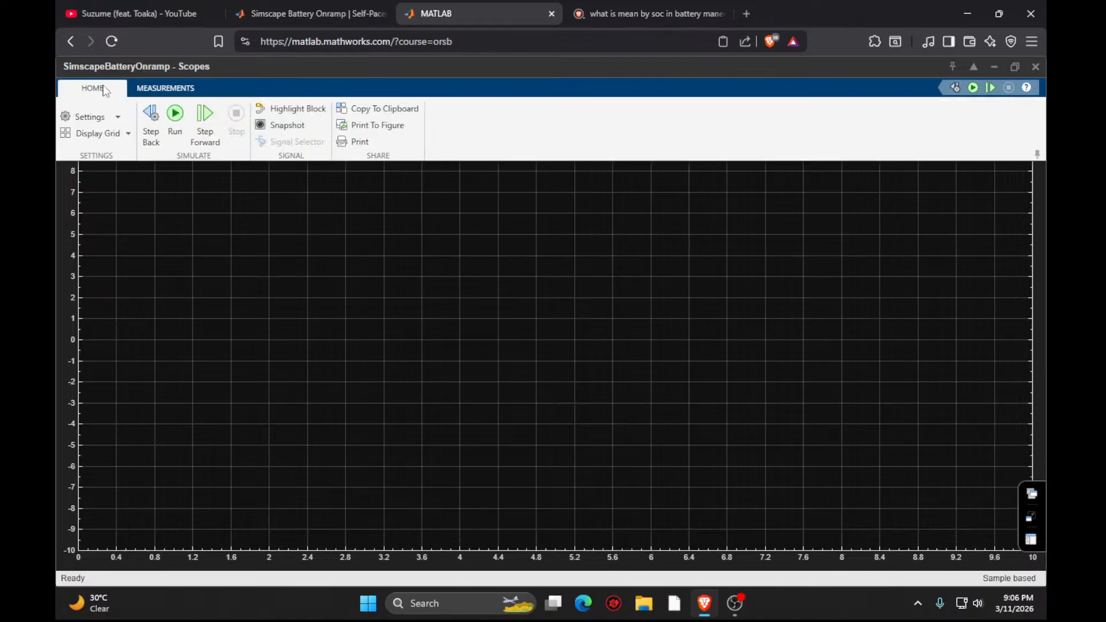
pyautogui.click(87, 117)
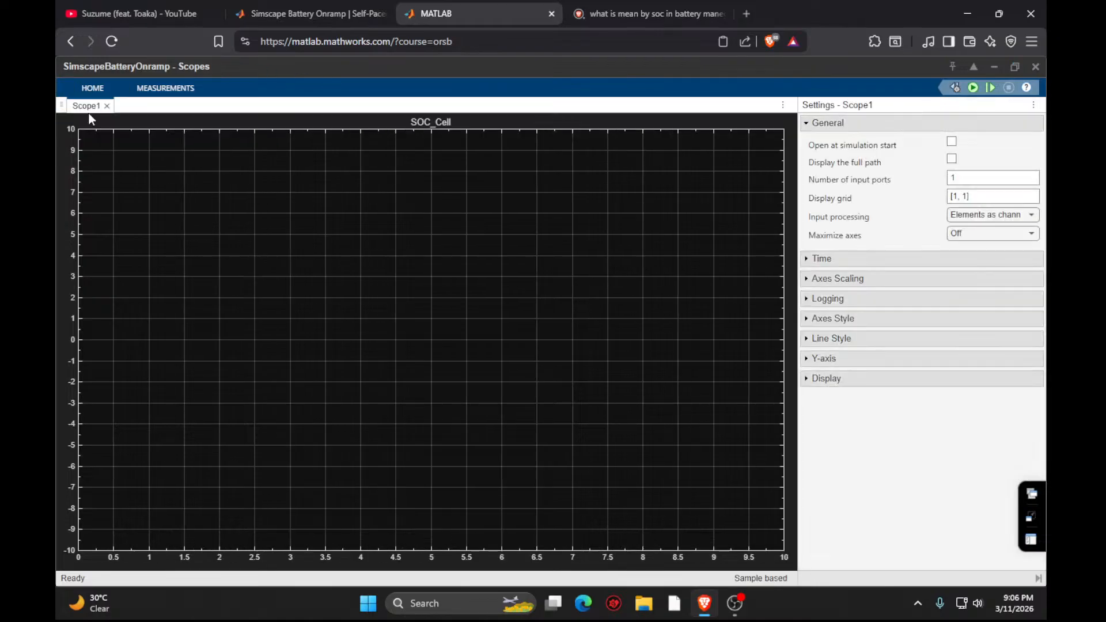
pyautogui.click(990, 177)
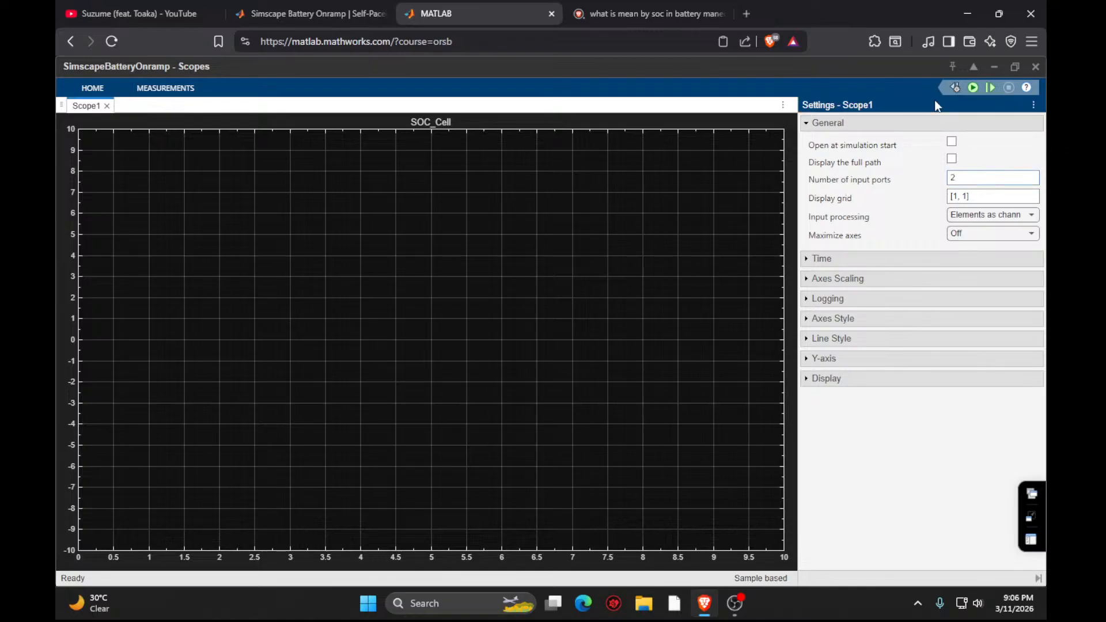
pyautogui.click(994, 68)
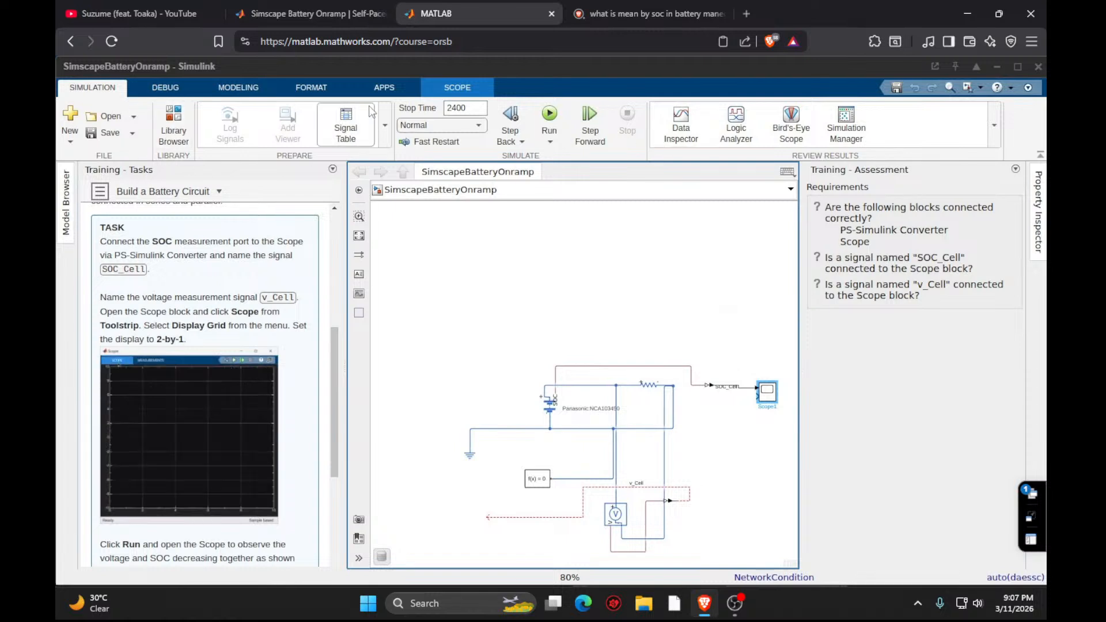
pyautogui.click(482, 89)
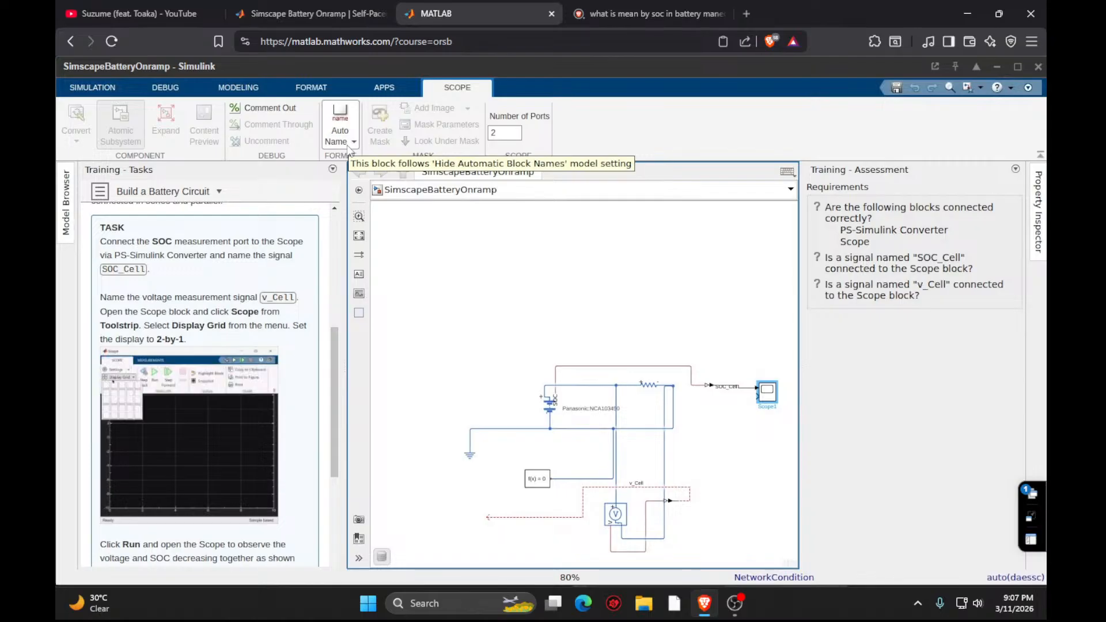
pyautogui.click(1031, 508)
pyautogui.click(1005, 510)
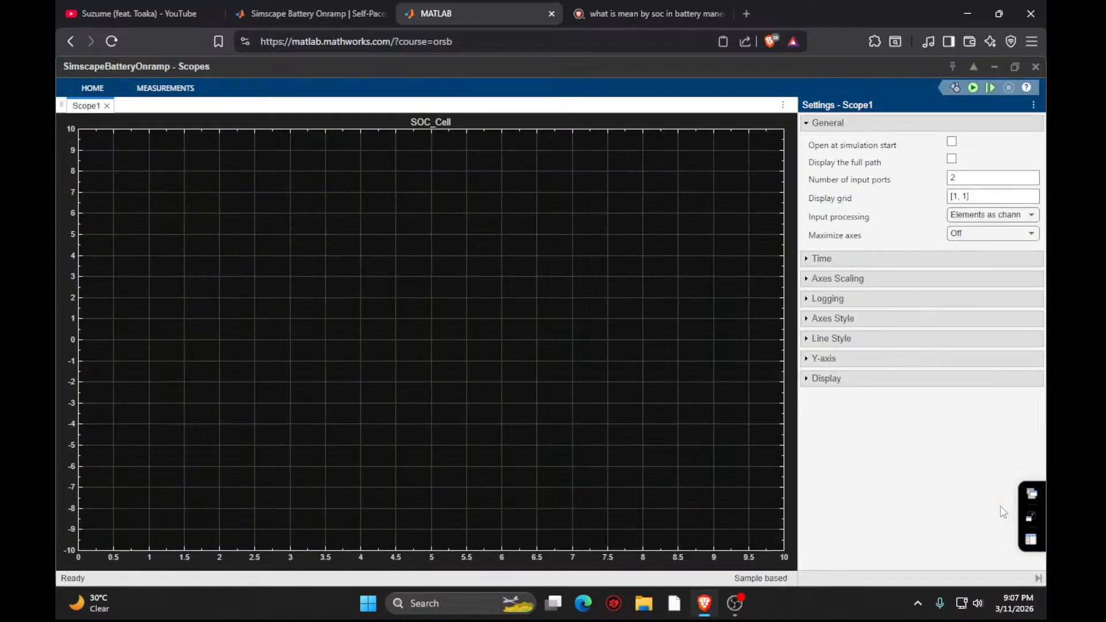
pyautogui.click(99, 92)
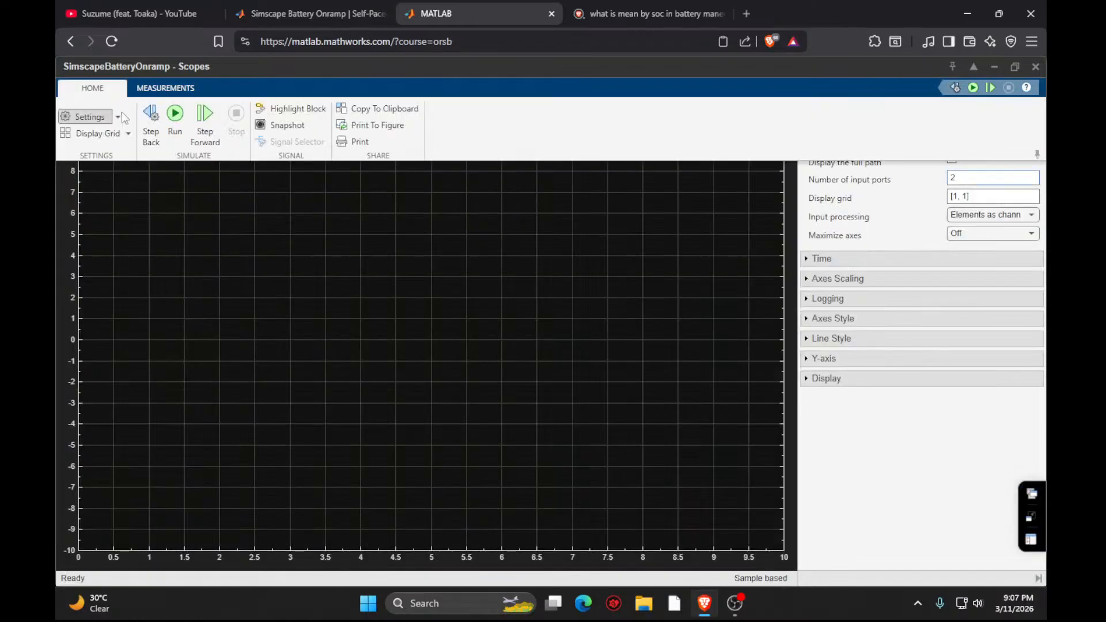
pyautogui.click(95, 133)
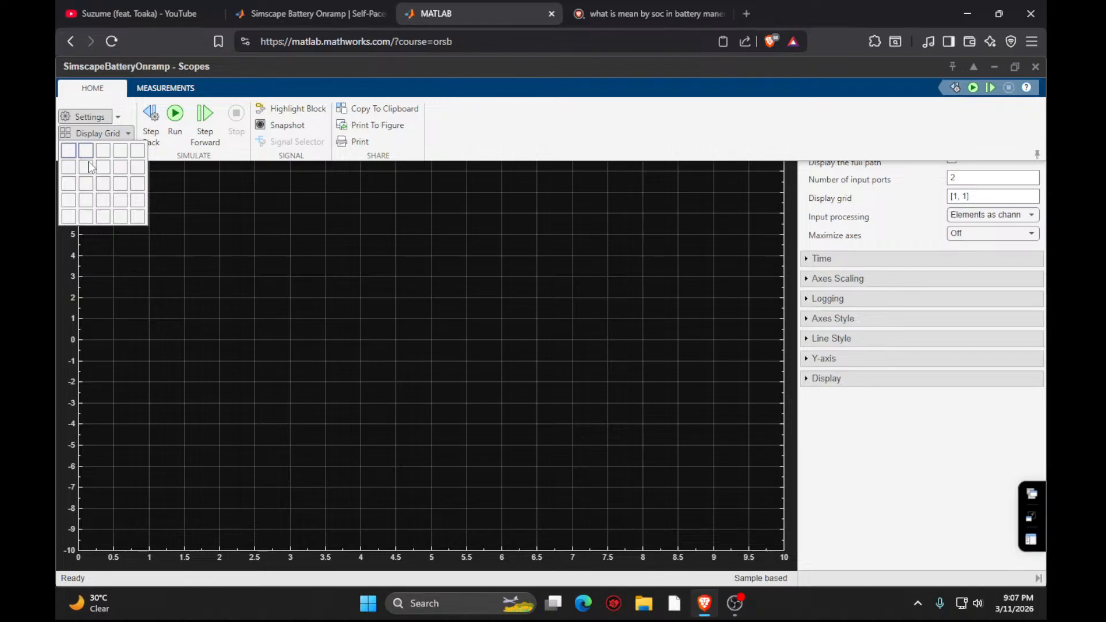
pyautogui.click(994, 67)
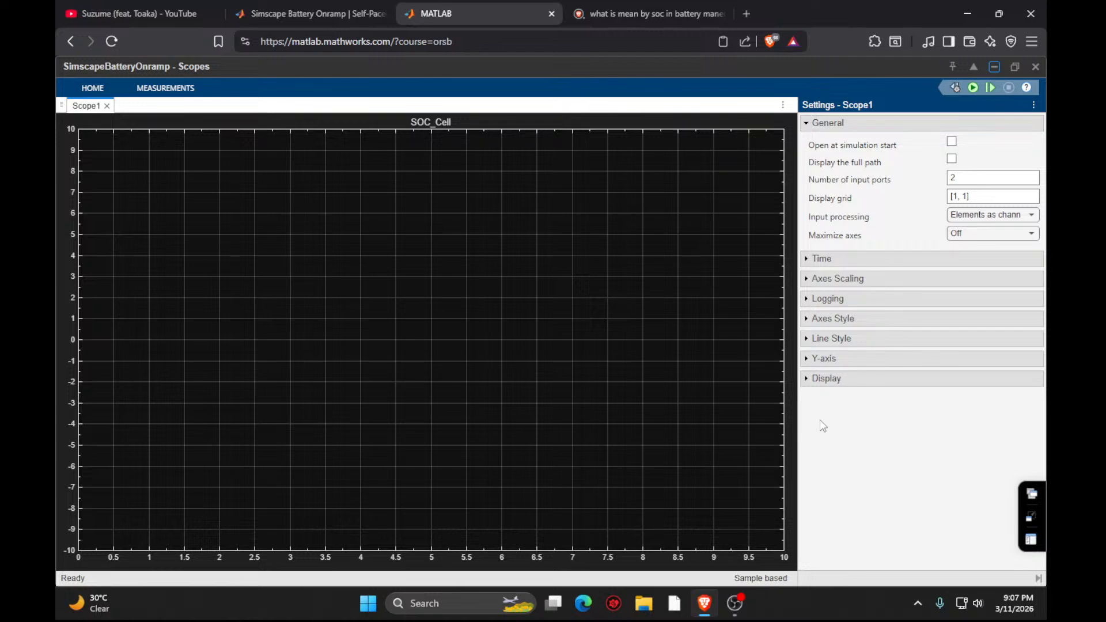
pyautogui.click(998, 70)
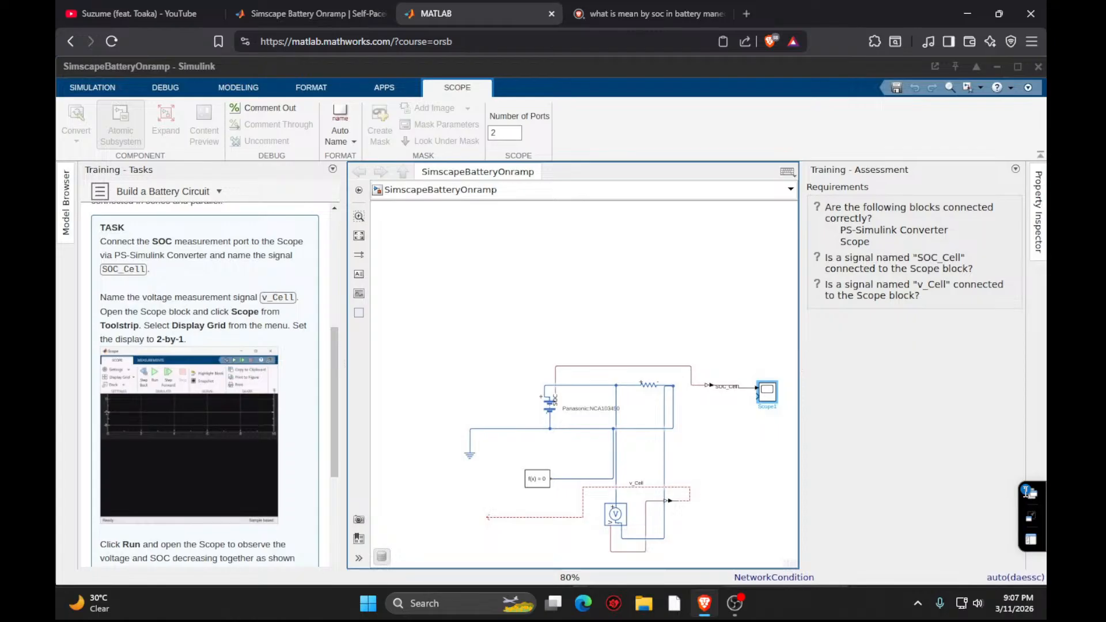
# - Reopen the Scope window, set its display grid to 2-by-1 and close it
pyautogui.click(1039, 492)
pyautogui.click(969, 507)
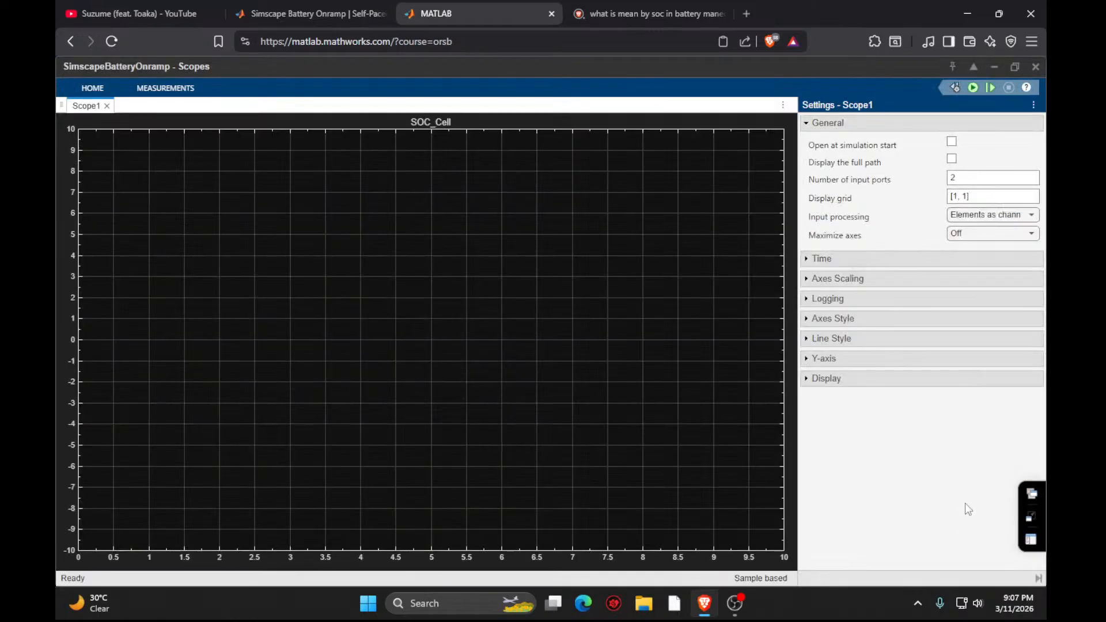
pyautogui.click(81, 89)
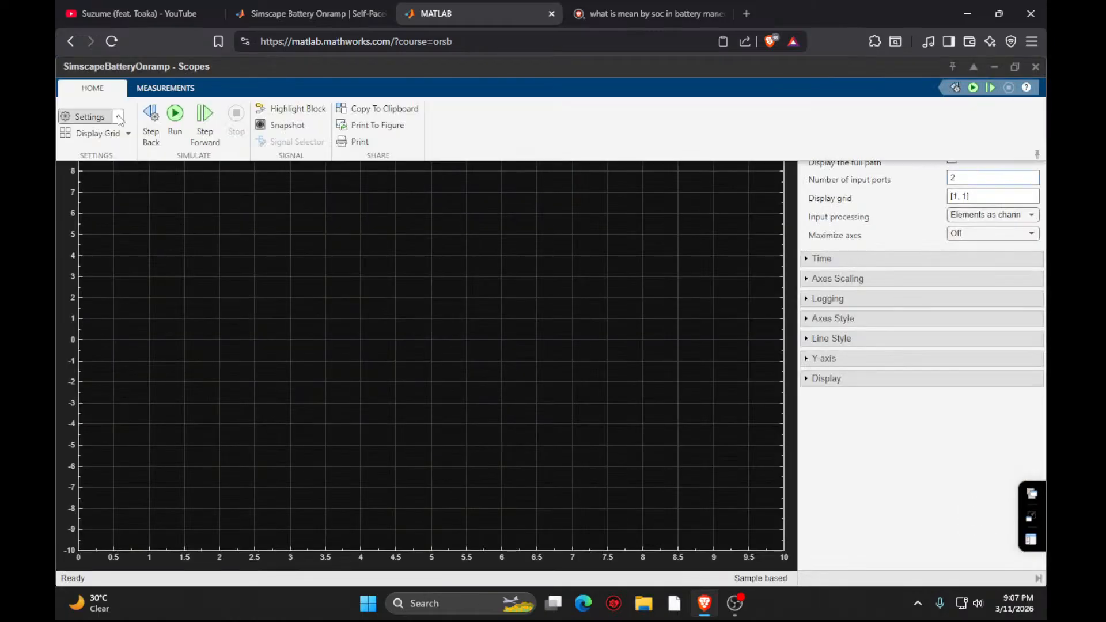
pyautogui.click(128, 134)
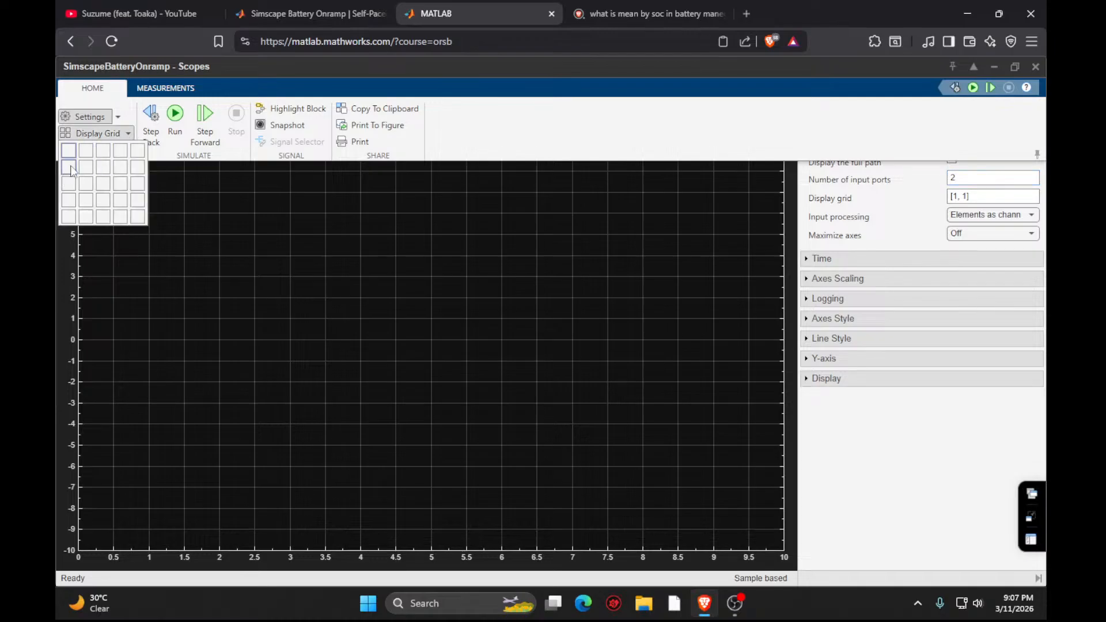
pyautogui.click(71, 168)
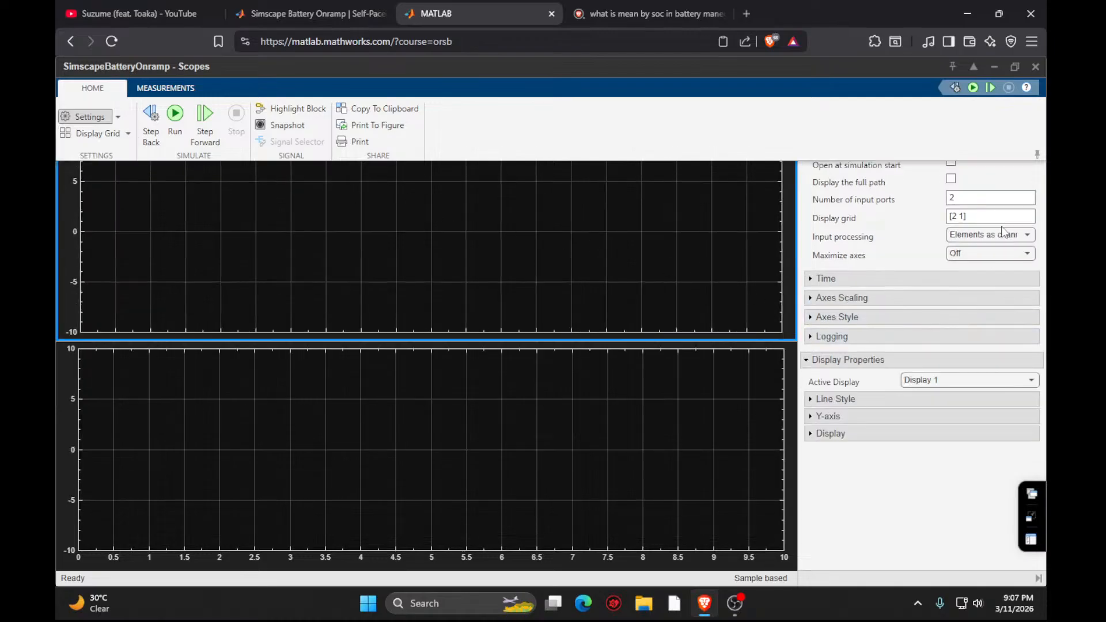
pyautogui.click(1036, 66)
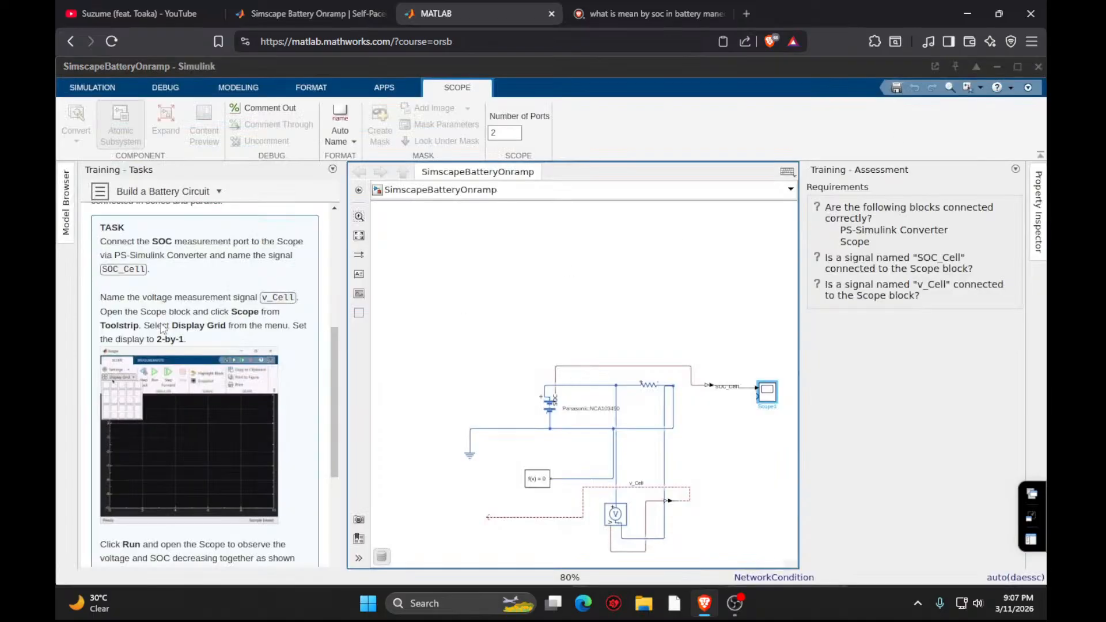
# - Read the remaining task instructions and submit the task for assessment
pyautogui.scroll(-2, 191, 345)
pyautogui.scroll(-3, 320, 371)
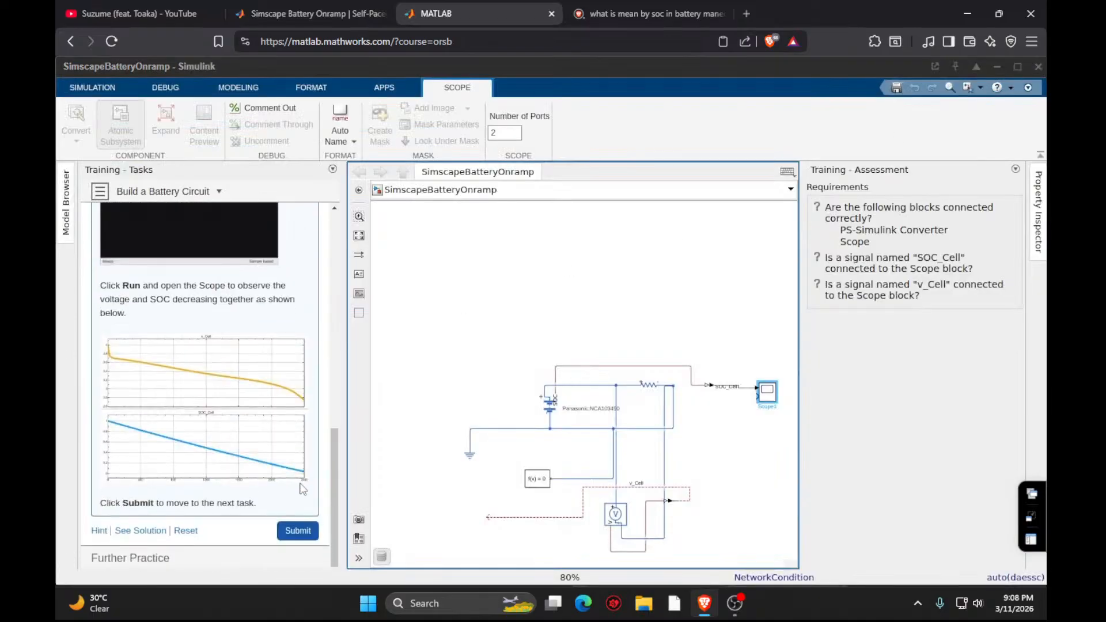
pyautogui.click(298, 531)
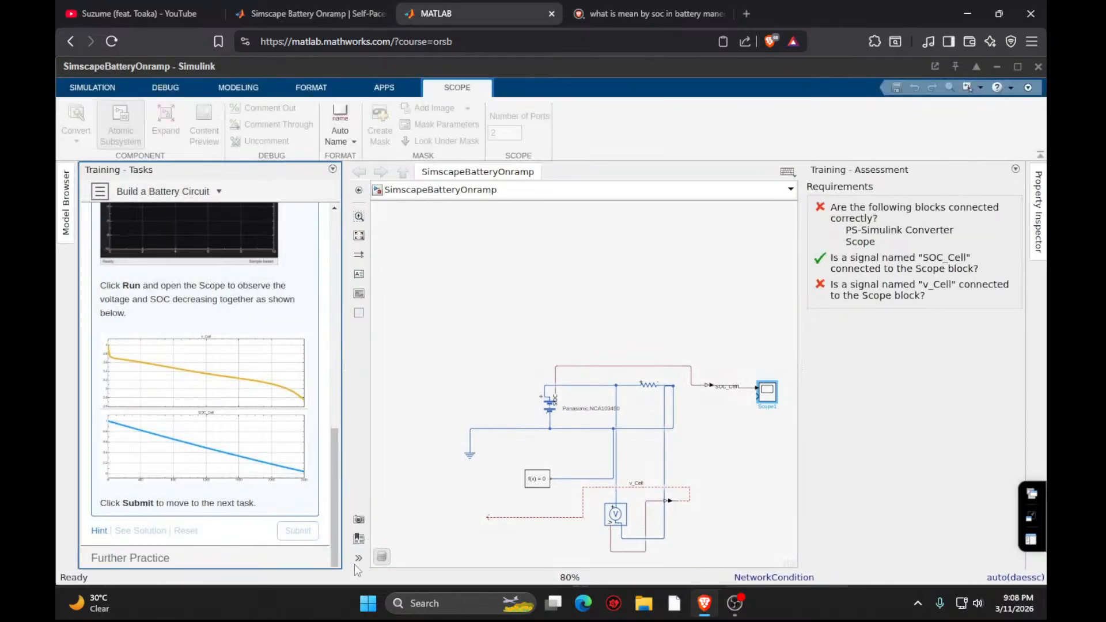
# - Connect the loose v_Cell signal line to the Scope's second input and submit the task again
pyautogui.click(489, 521)
pyautogui.moveTo(488, 521)
pyautogui.mouseDown()
pyautogui.moveTo(488, 487)
pyautogui.moveTo(627, 462)
pyautogui.moveTo(729, 397)
pyautogui.moveTo(756, 392)
pyautogui.mouseUp()
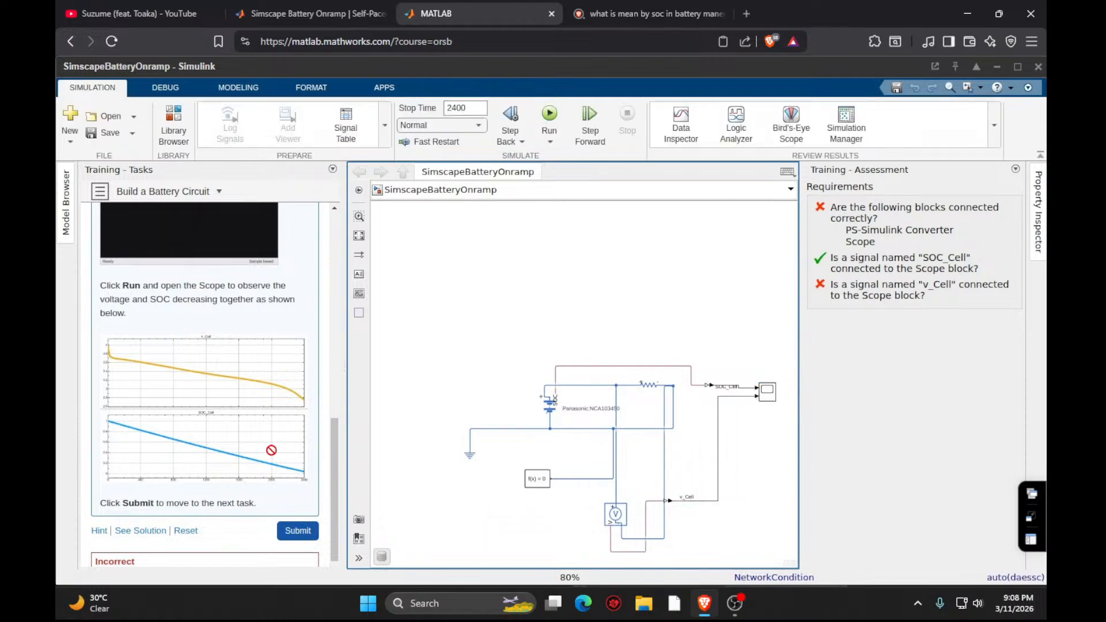
pyautogui.click(298, 530)
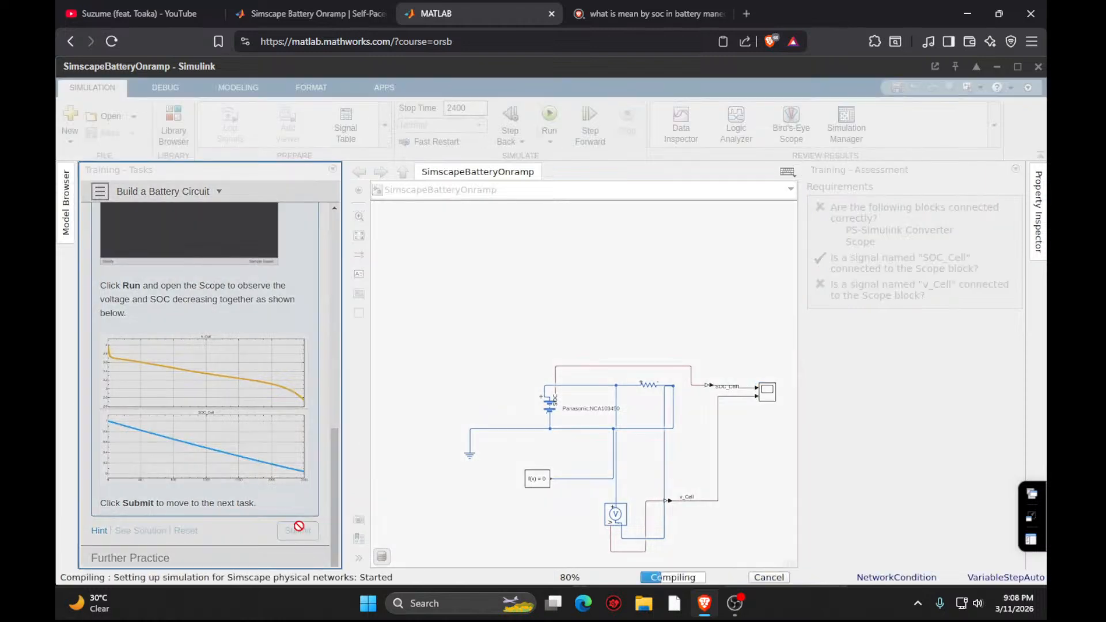
# - Open the Scope at full size to examine the SOC_Cell and v_Cell curves, and close it
pyautogui.click(766, 392)
pyautogui.doubleClick(765, 382)
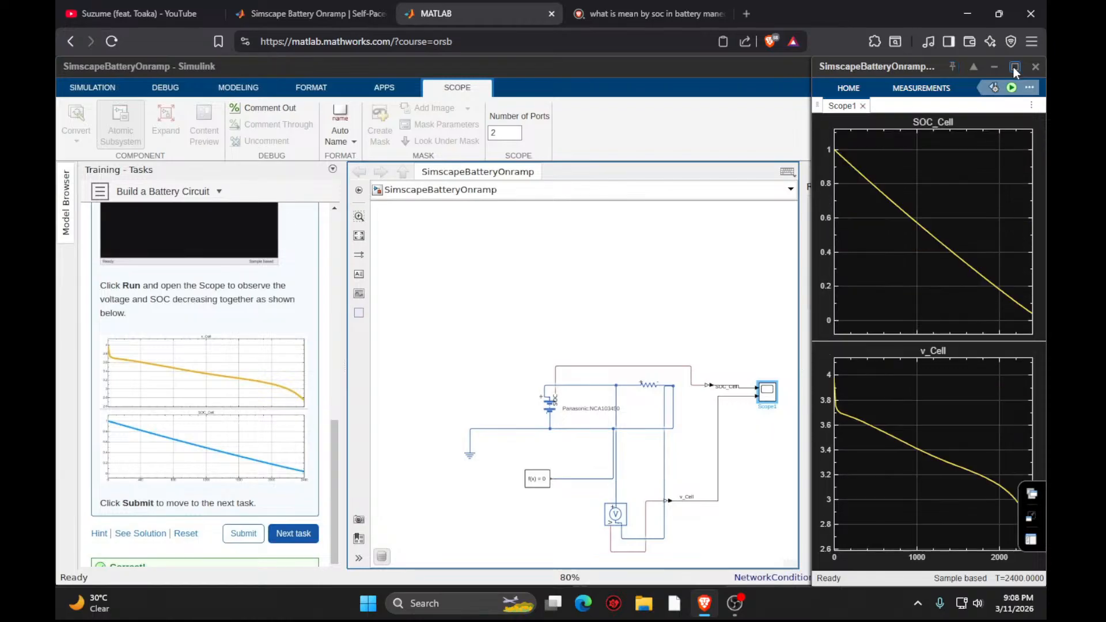
pyautogui.click(1016, 67)
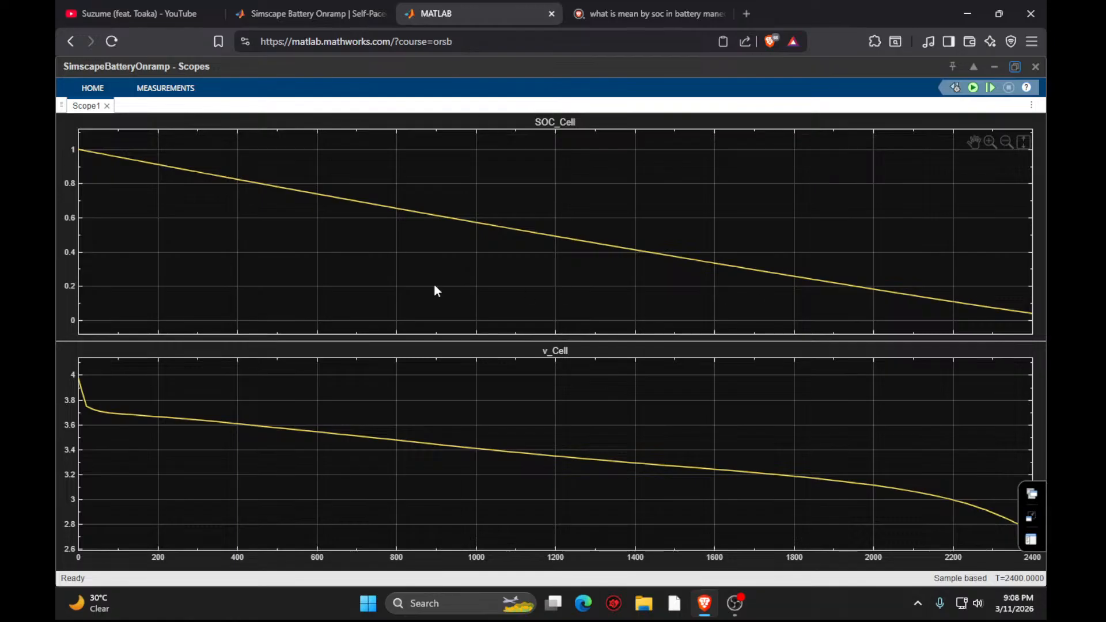
pyautogui.click(1036, 67)
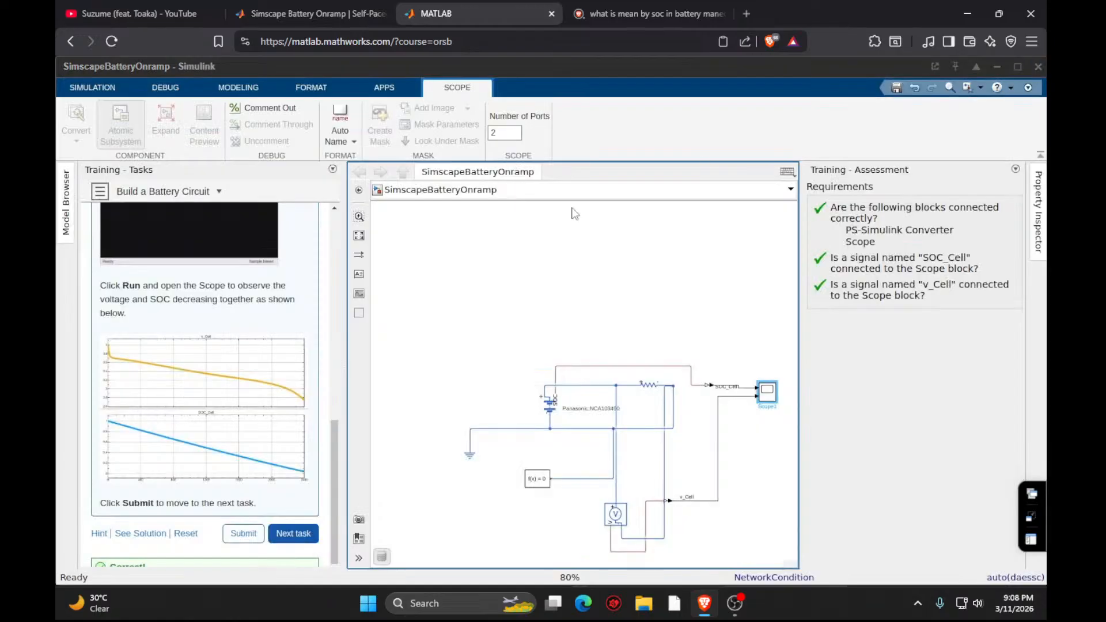
# - Advance through the Further Practice section and continue to the Battery Pack Modeling module
pyautogui.click(294, 532)
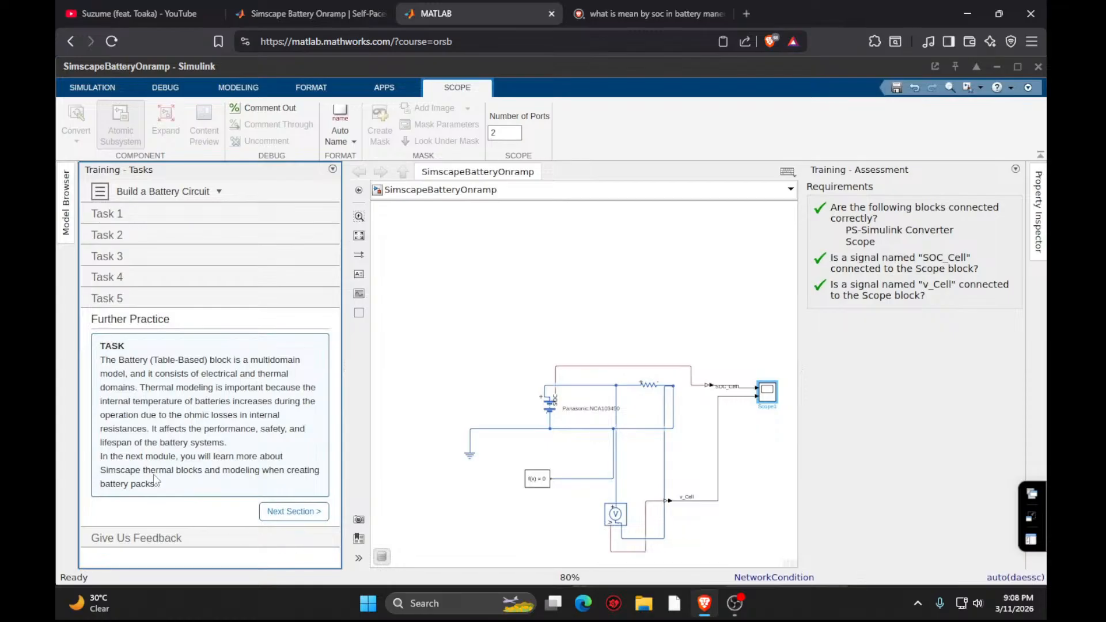
pyautogui.click(274, 518)
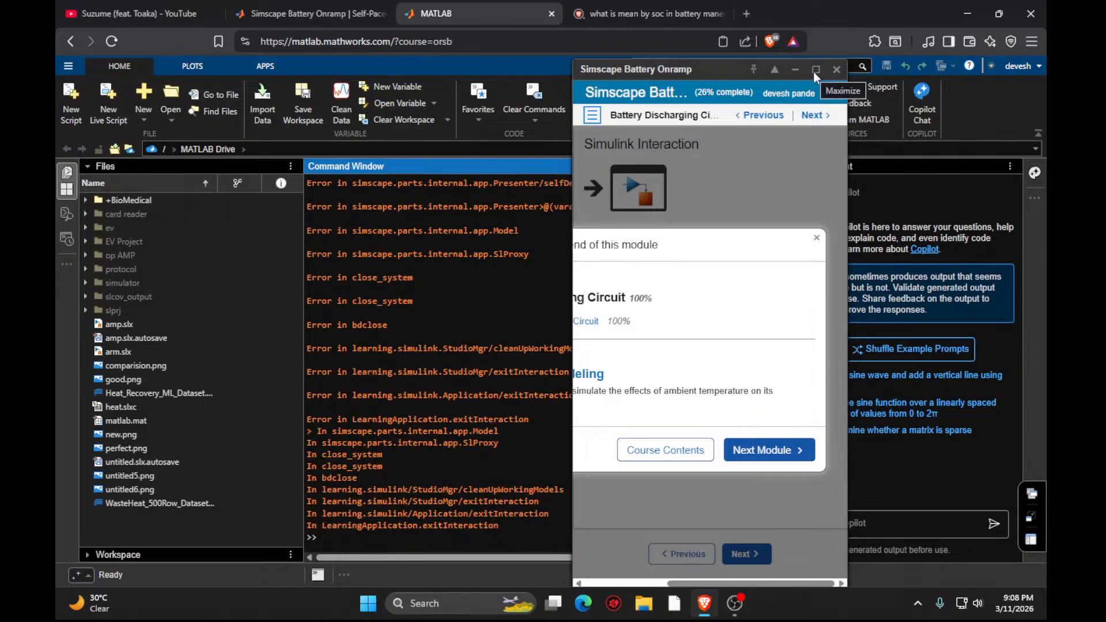
pyautogui.click(814, 71)
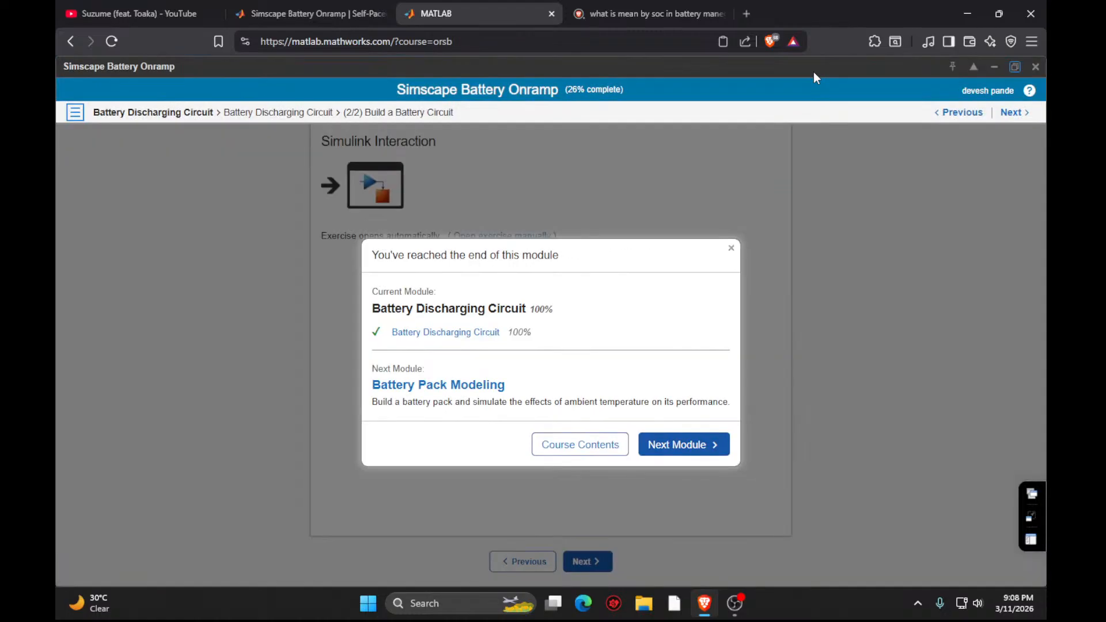
pyautogui.click(676, 447)
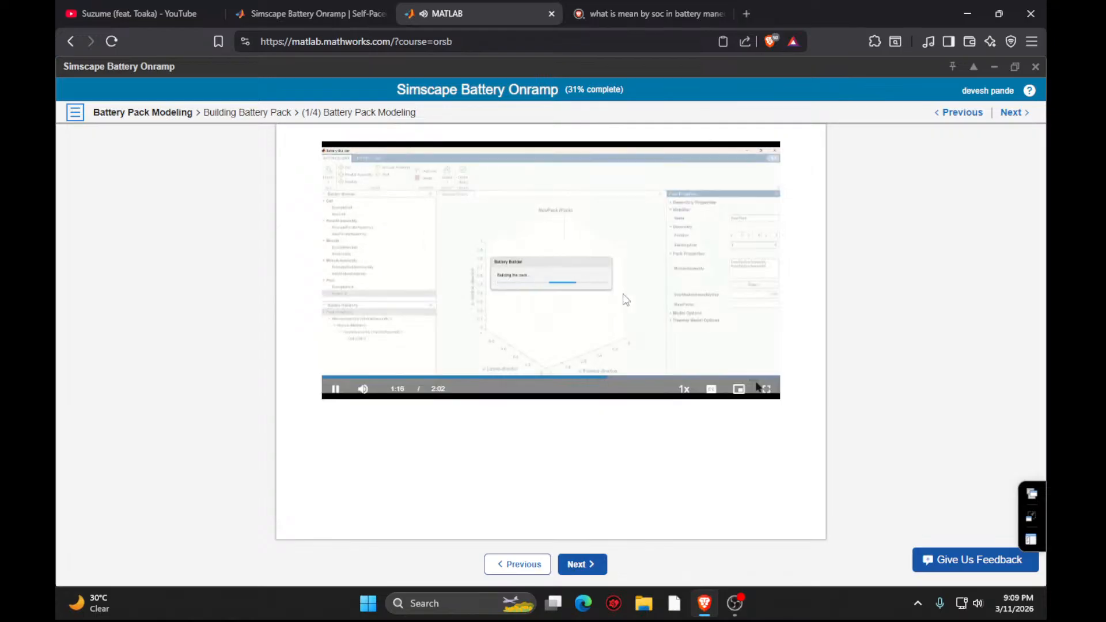
# - Pause the Battery Pack Modeling lesson video and switch to OBS
pyautogui.click(646, 372)
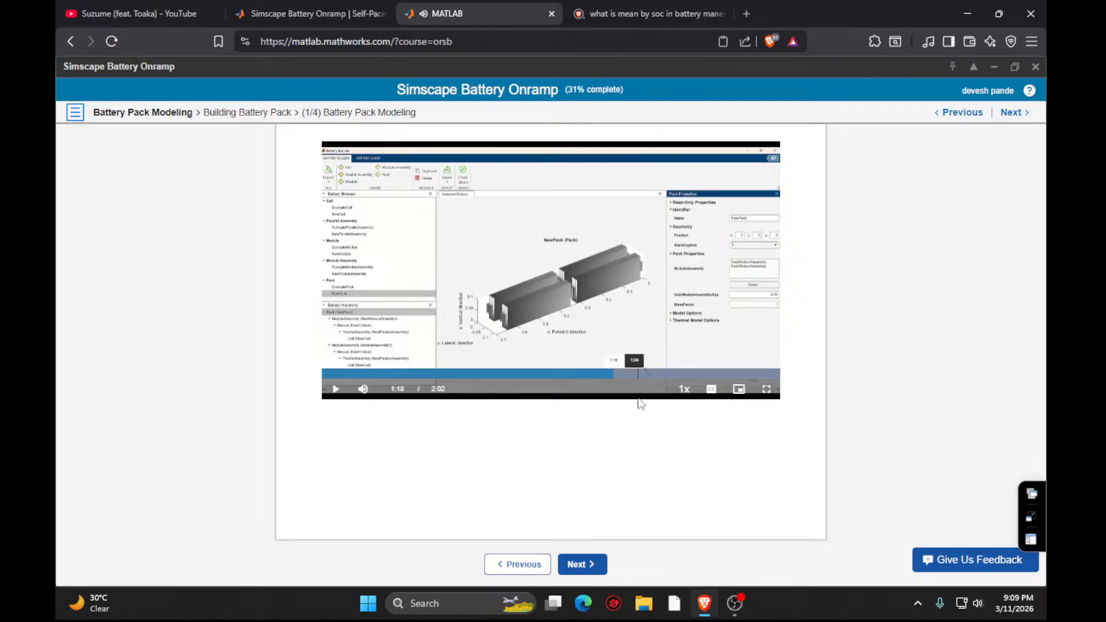
pyautogui.click(735, 604)
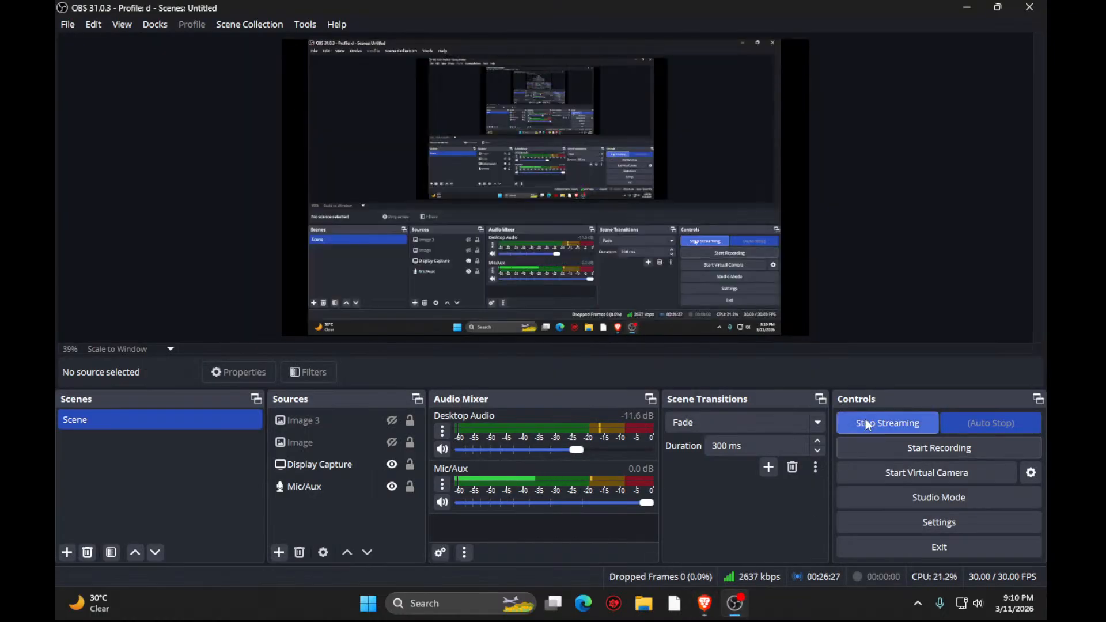